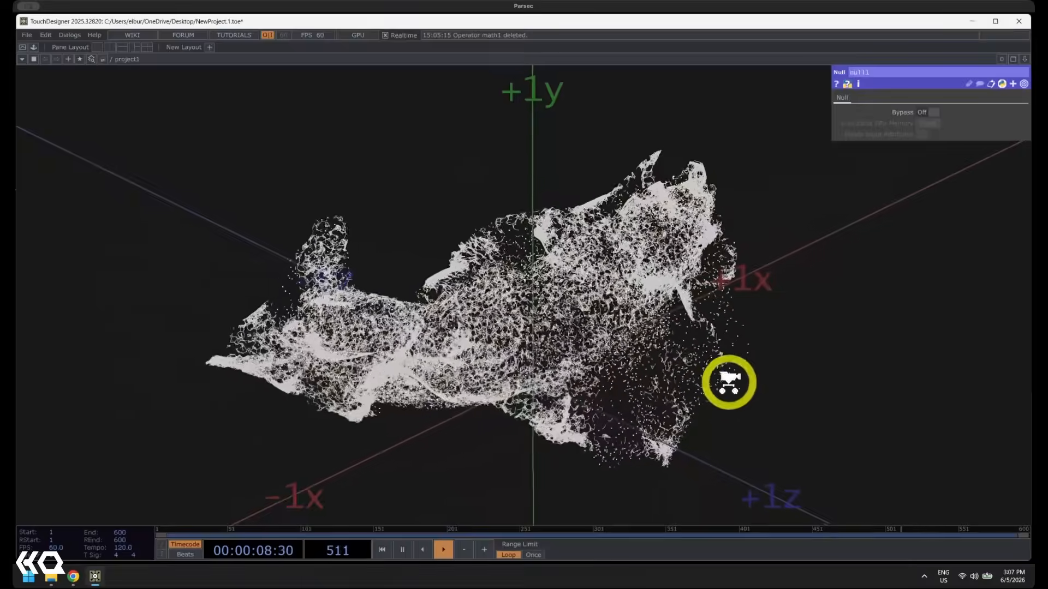
Examine the animated particle result in null1 and the operator chain that leads from the banana point cloud to it
scroll(693, 376, up, 5)
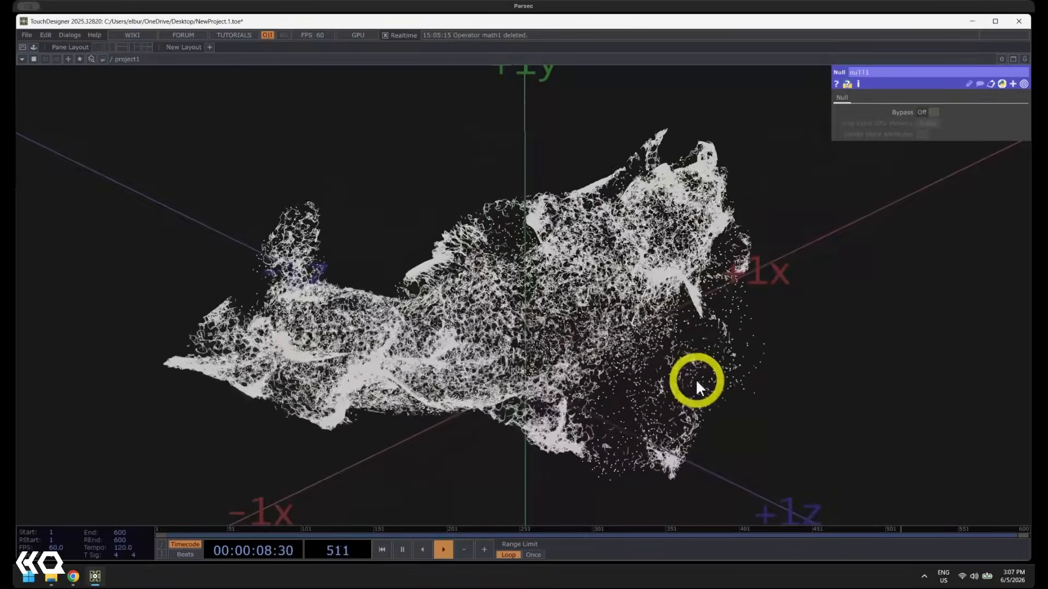
scroll(677, 371, down, 6)
scroll(644, 365, down, 3)
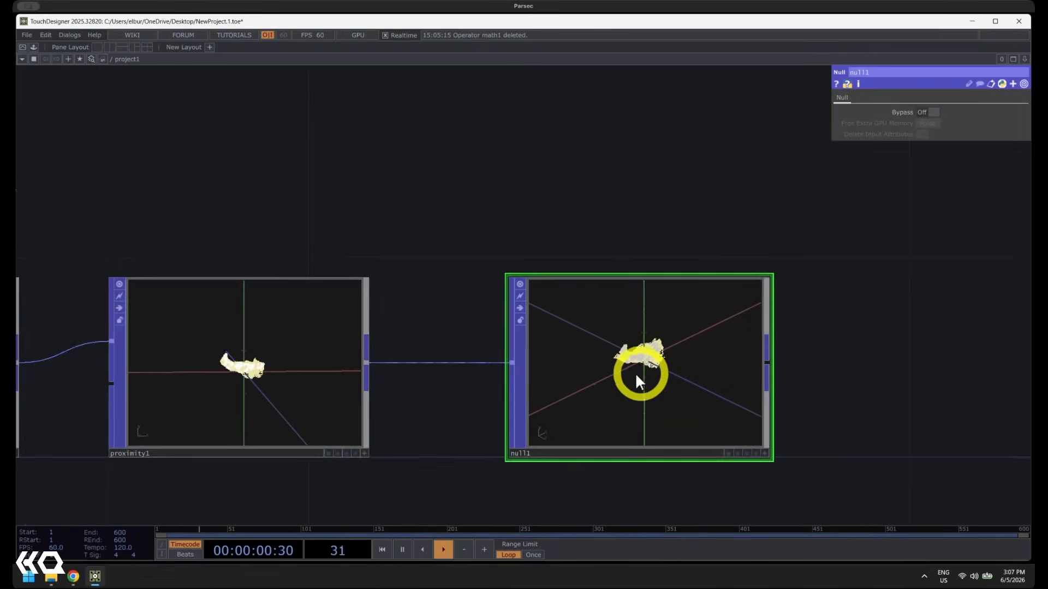
scroll(662, 399, up, 4)
scroll(620, 394, down, 3)
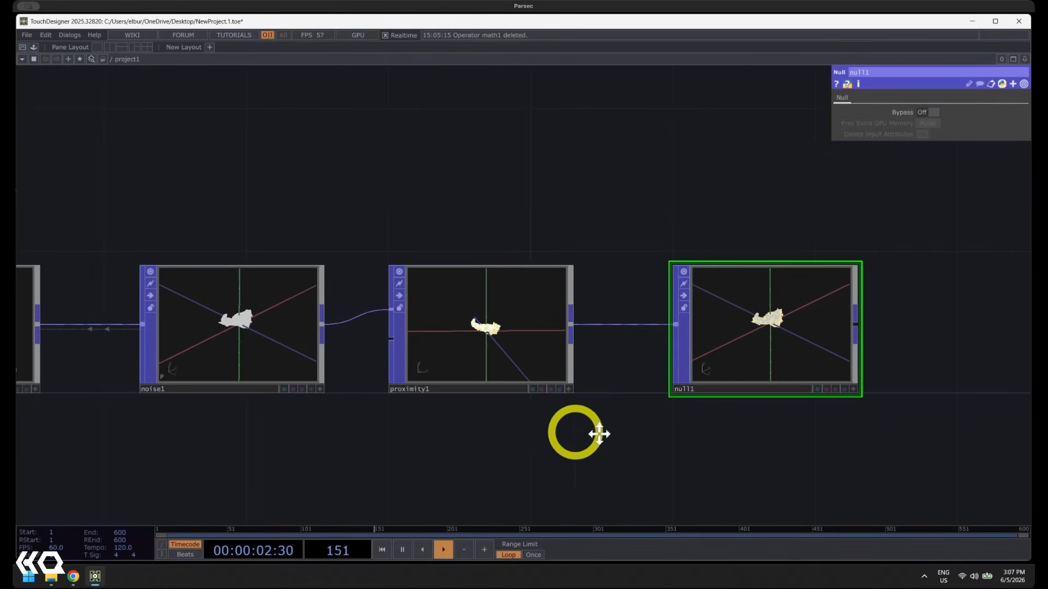
drag(536, 431, 734, 445)
scroll(666, 429, down, 2)
scroll(658, 444, down, 1)
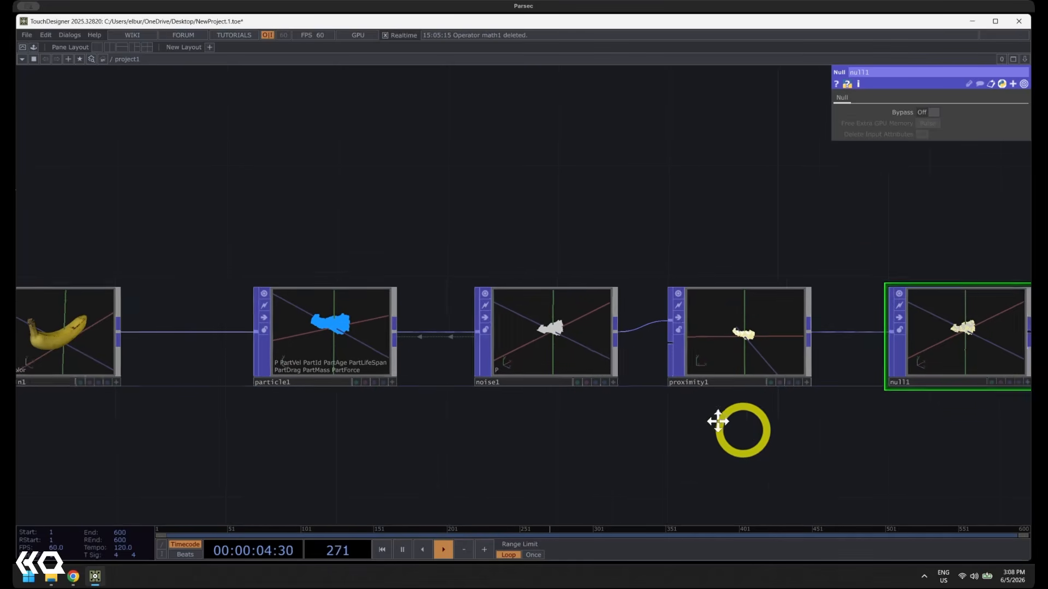
scroll(929, 302, up, 5)
scroll(929, 303, up, 10)
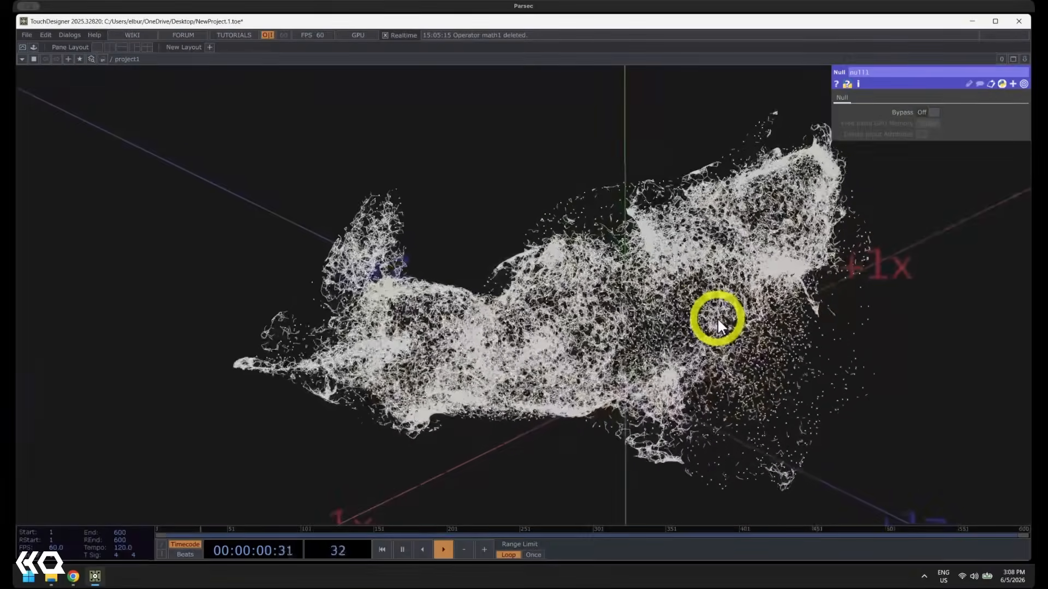
scroll(713, 325, down, 10)
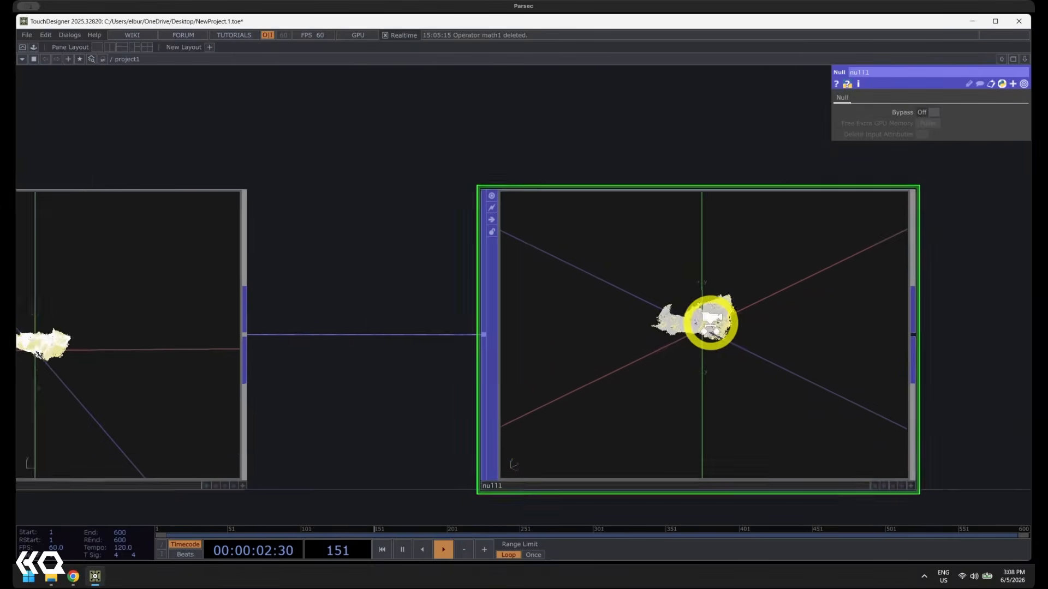
scroll(607, 384, down, 5)
drag(730, 433, 895, 437)
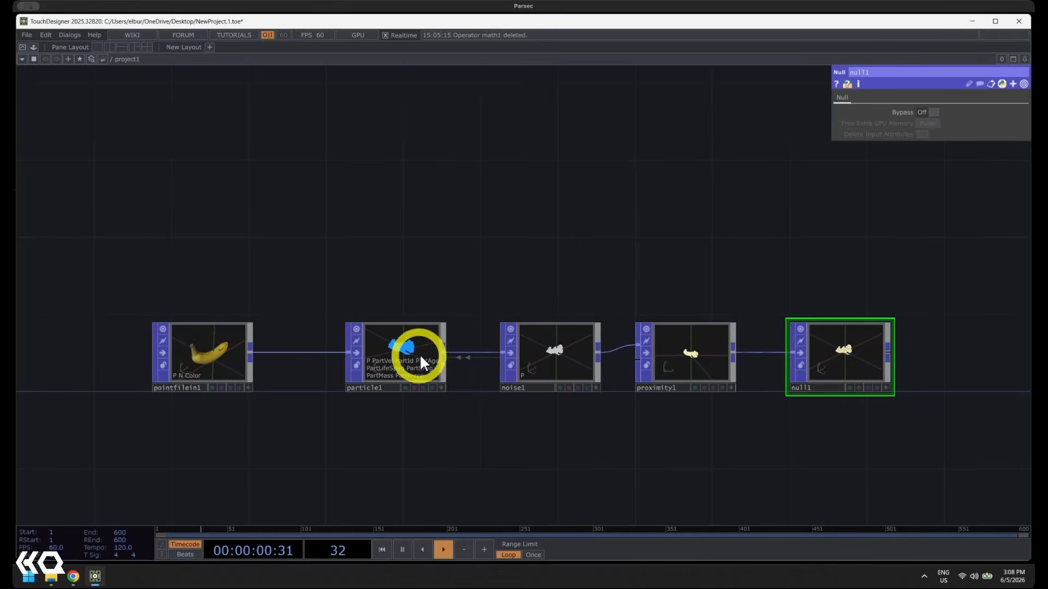
scroll(874, 363, up, 5)
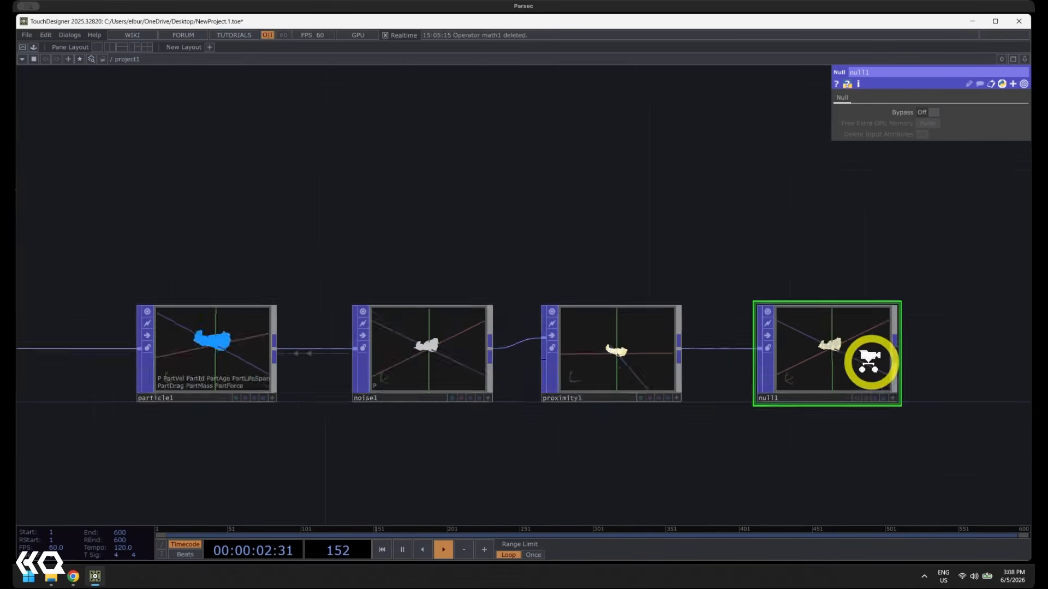
scroll(761, 317, up, 8)
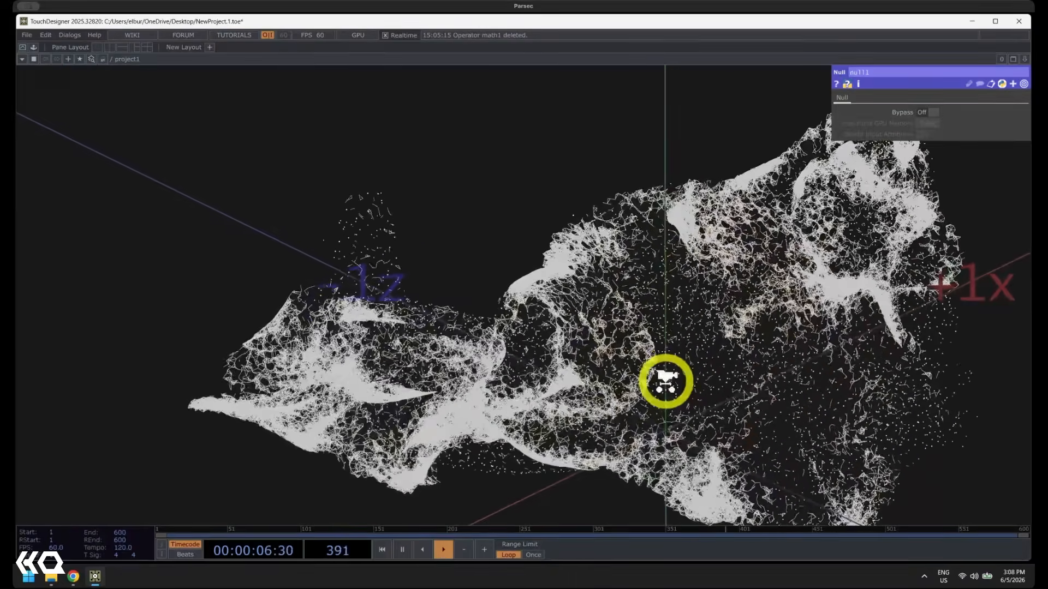
scroll(666, 381, down, 8)
scroll(666, 381, down, 6)
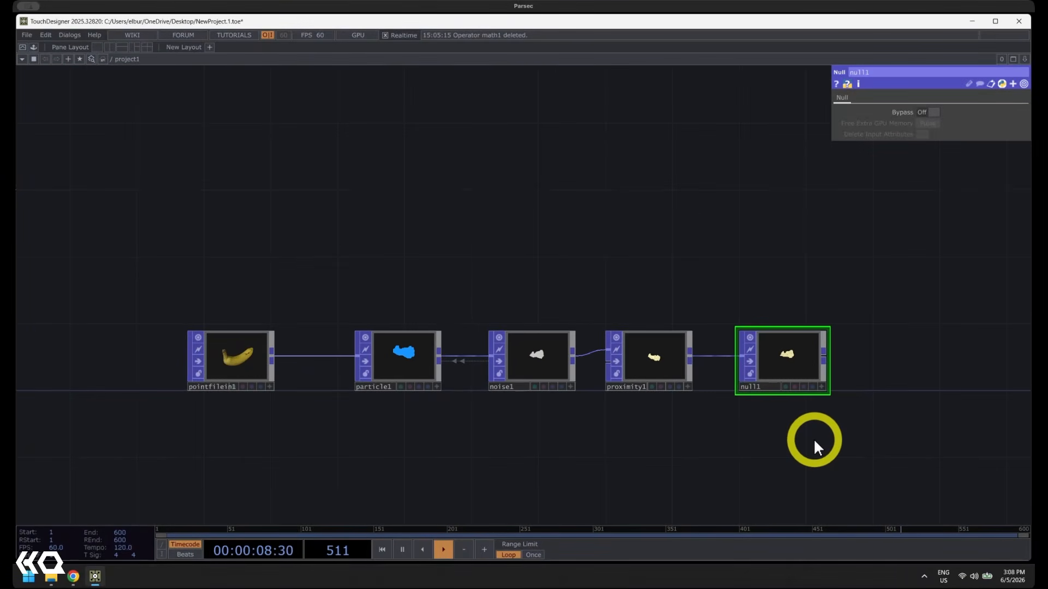
Delete all five operators, from pointfilein1 through null1, to leave the network empty
right_drag(813, 438, 297, 300)
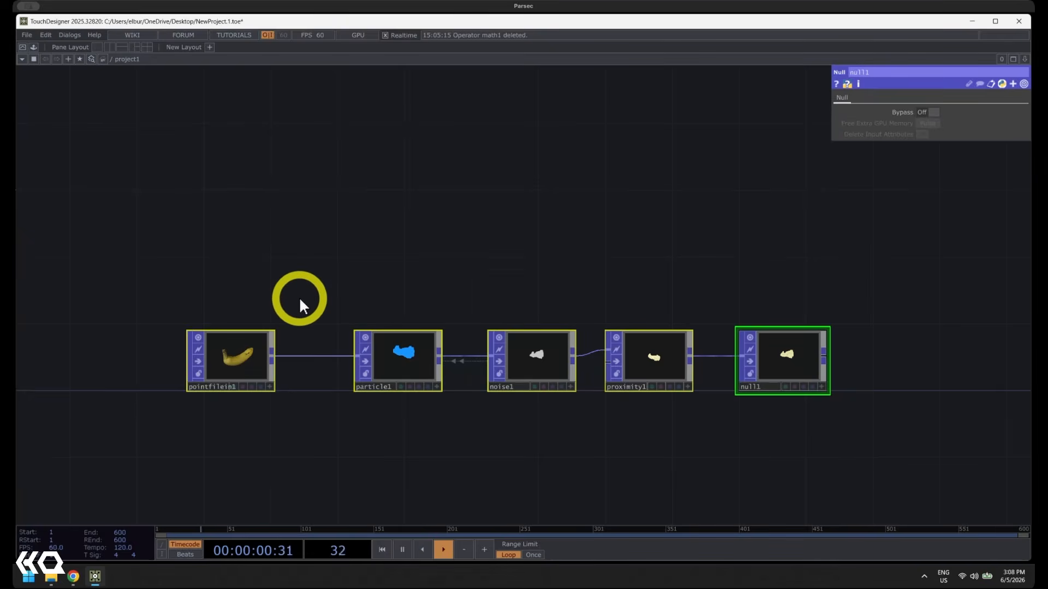
key(Delete)
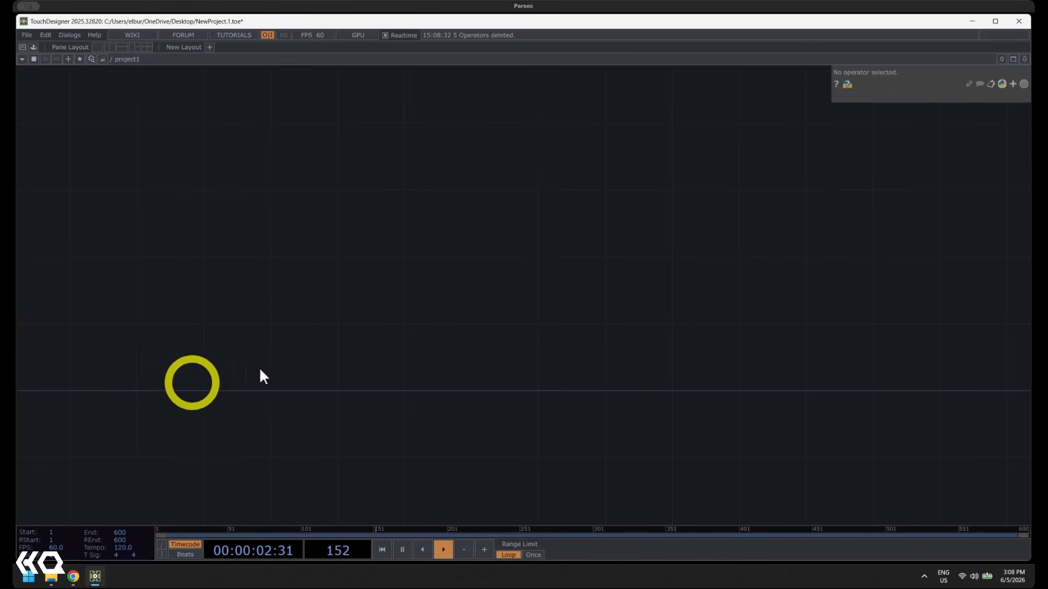
click(256, 341)
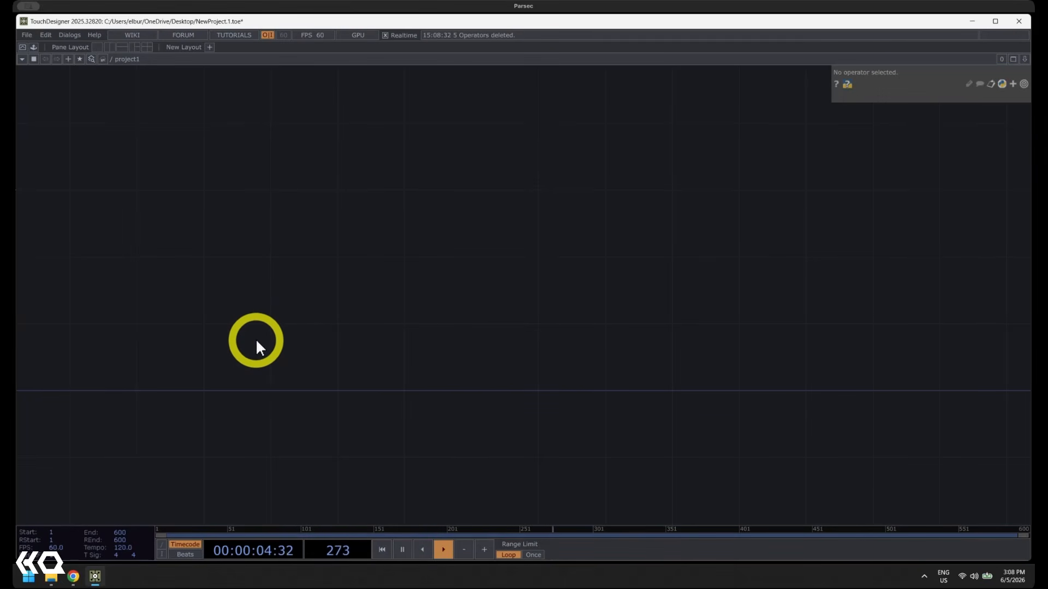
Open the operator creation dialog, place it in the middle of the network and compare the SOP and POP operator lists
double_click(257, 341)
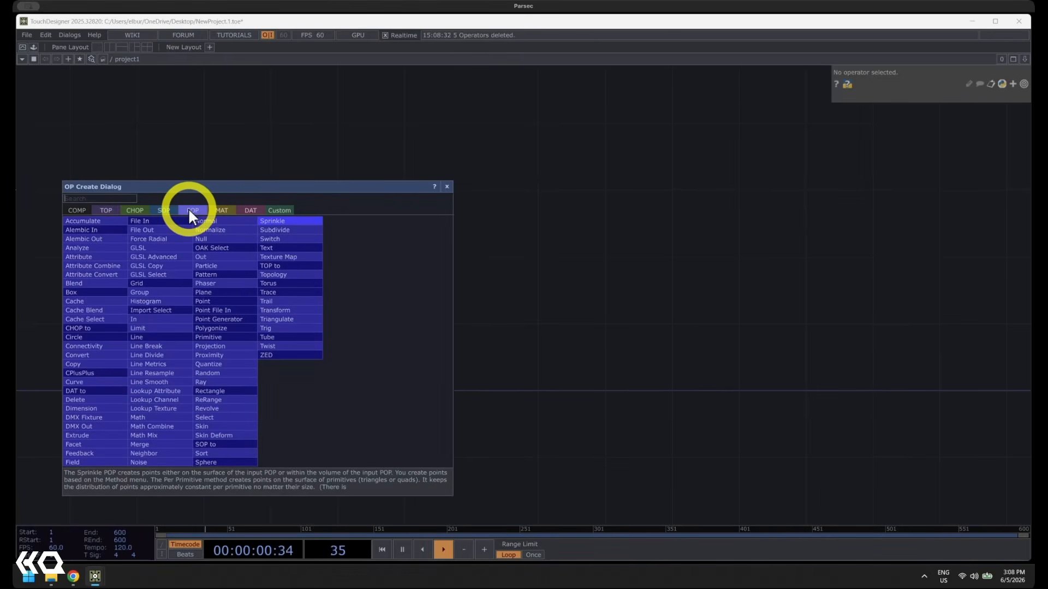
drag(189, 185, 520, 140)
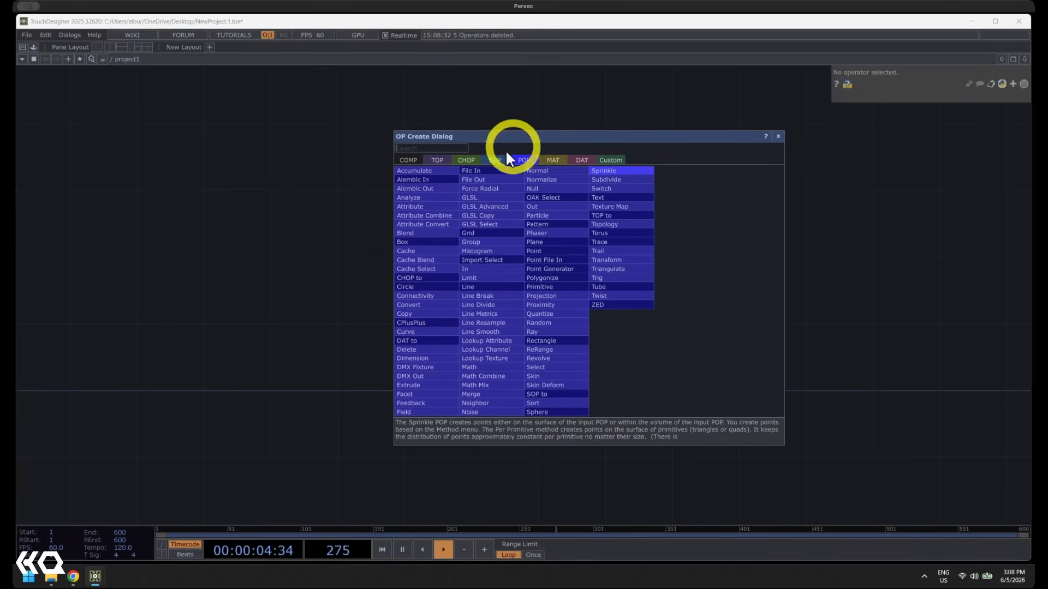
click(495, 160)
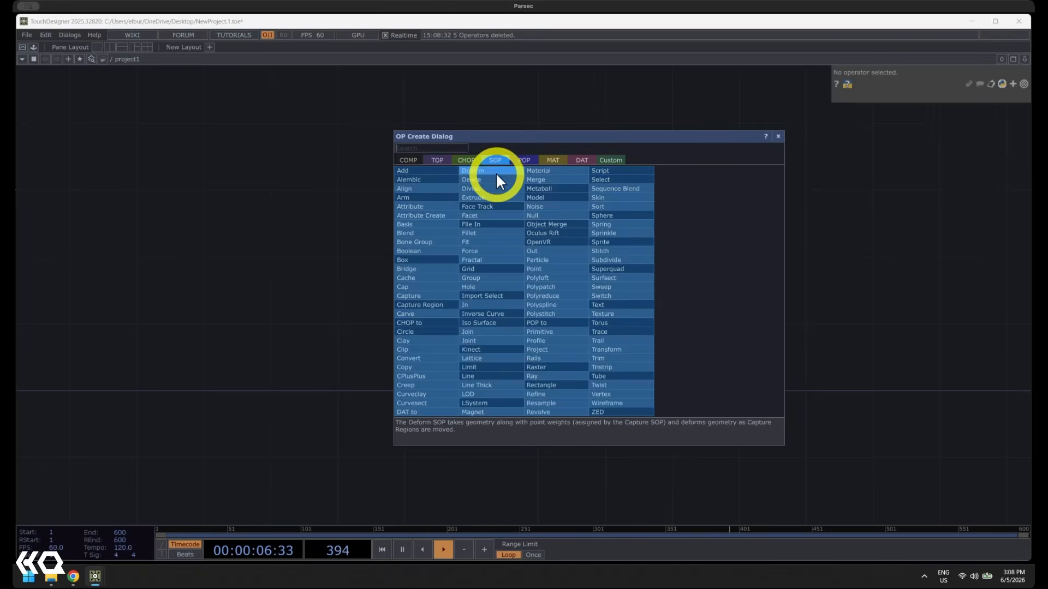
click(525, 160)
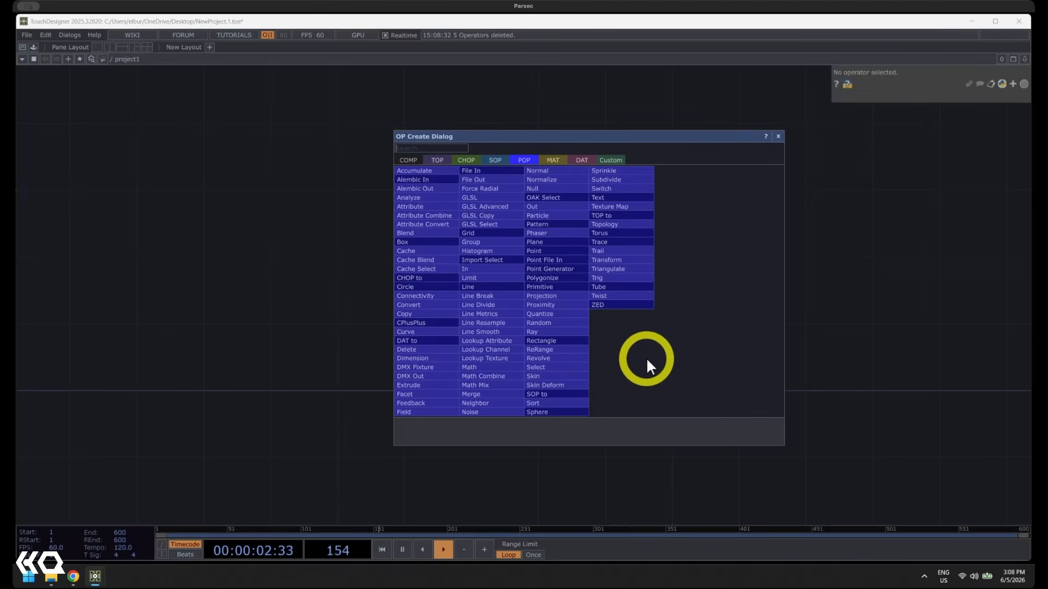
click(498, 161)
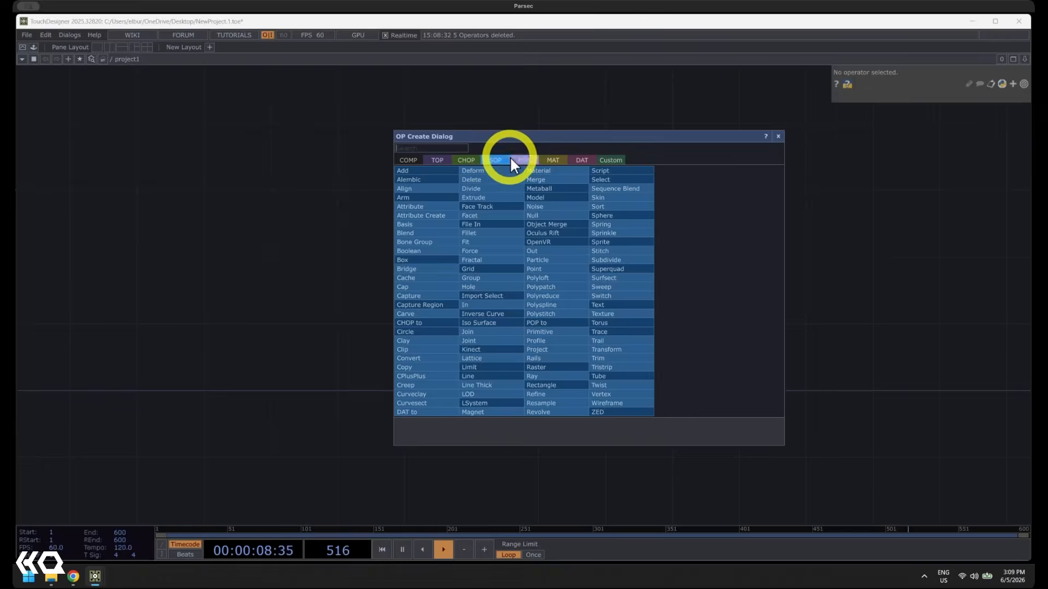
click(513, 159)
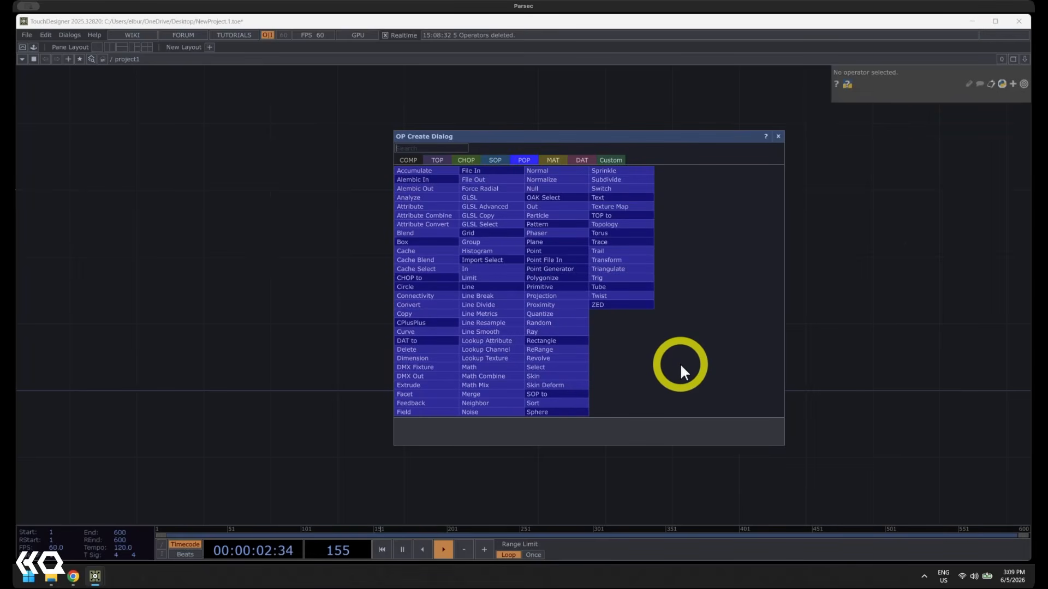
click(497, 159)
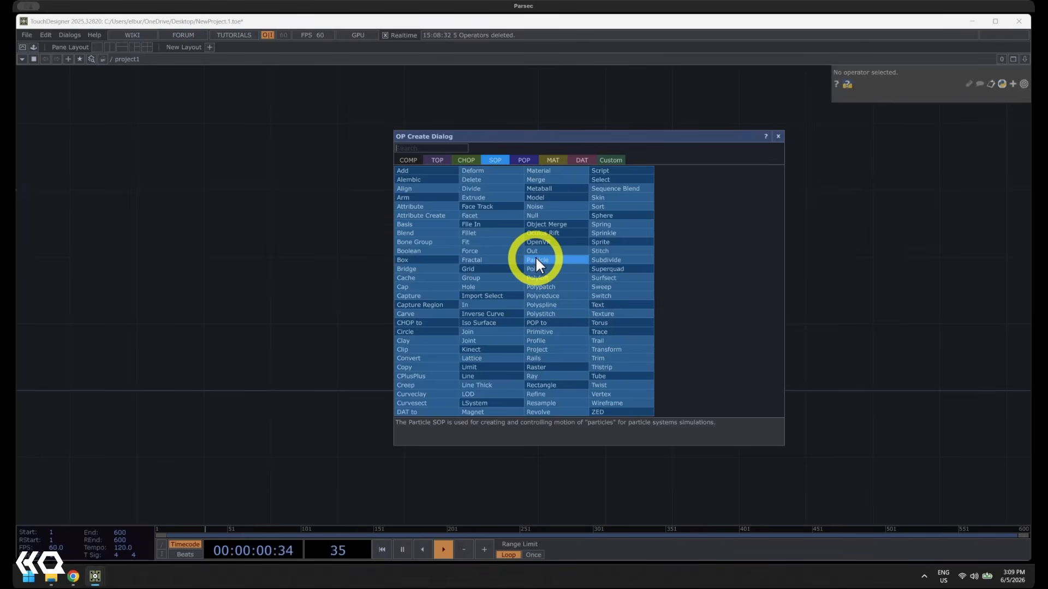
Add a Point File In POP to the empty network
click(531, 158)
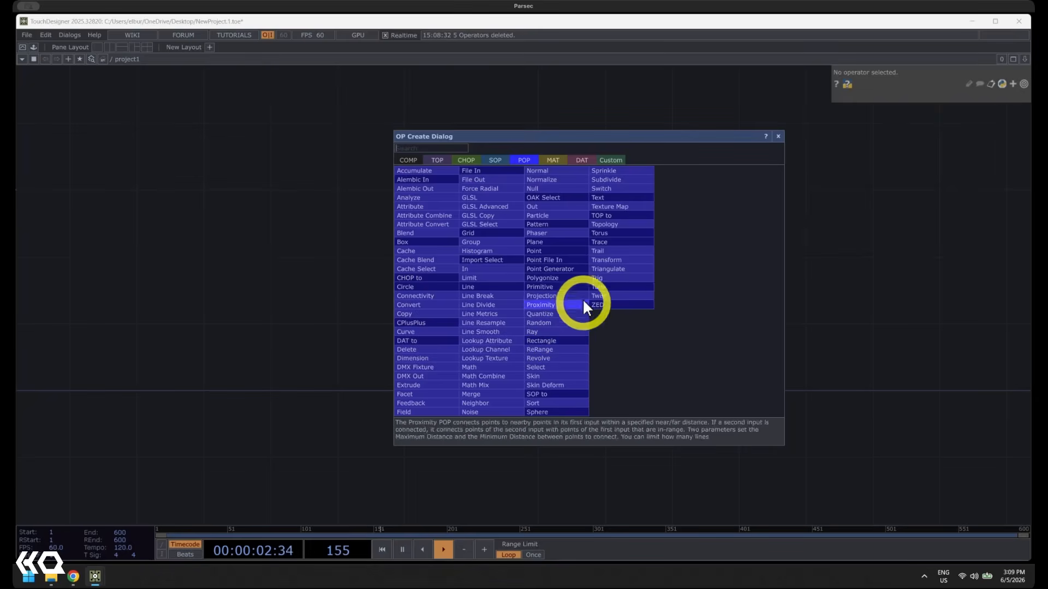
click(550, 259)
click(342, 345)
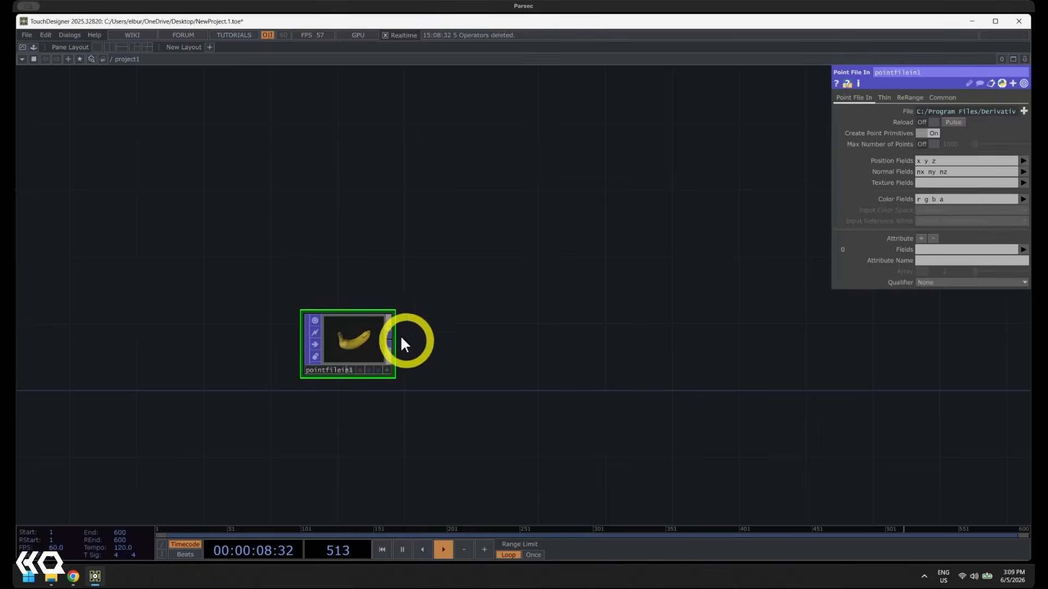
Examine the banana point cloud up close and widen the parameter area to read the full path of its source file
scroll(338, 360, up, 5)
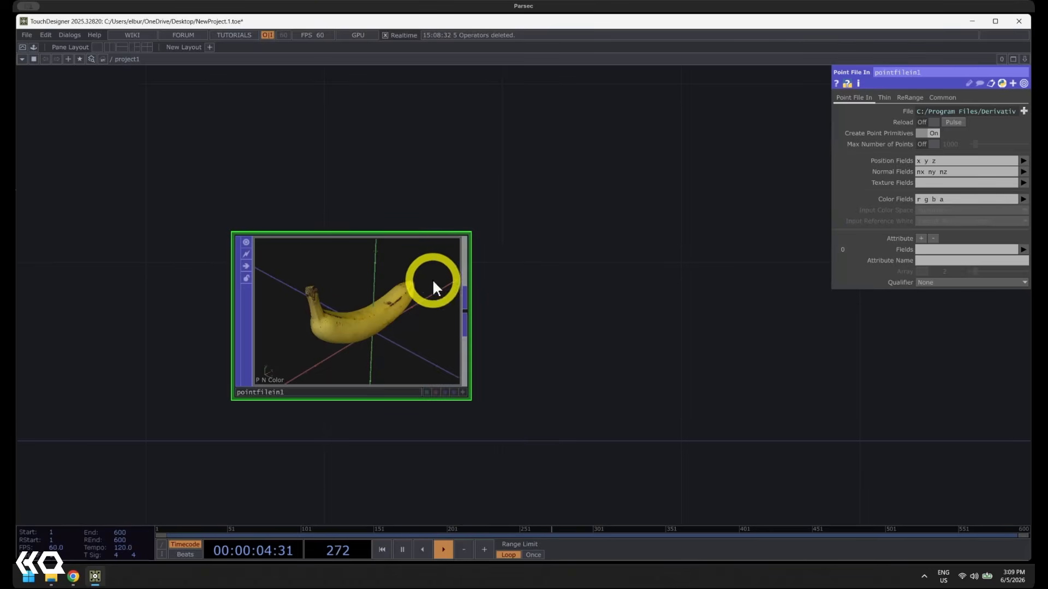
scroll(287, 328, up, 2)
scroll(339, 319, up, 2)
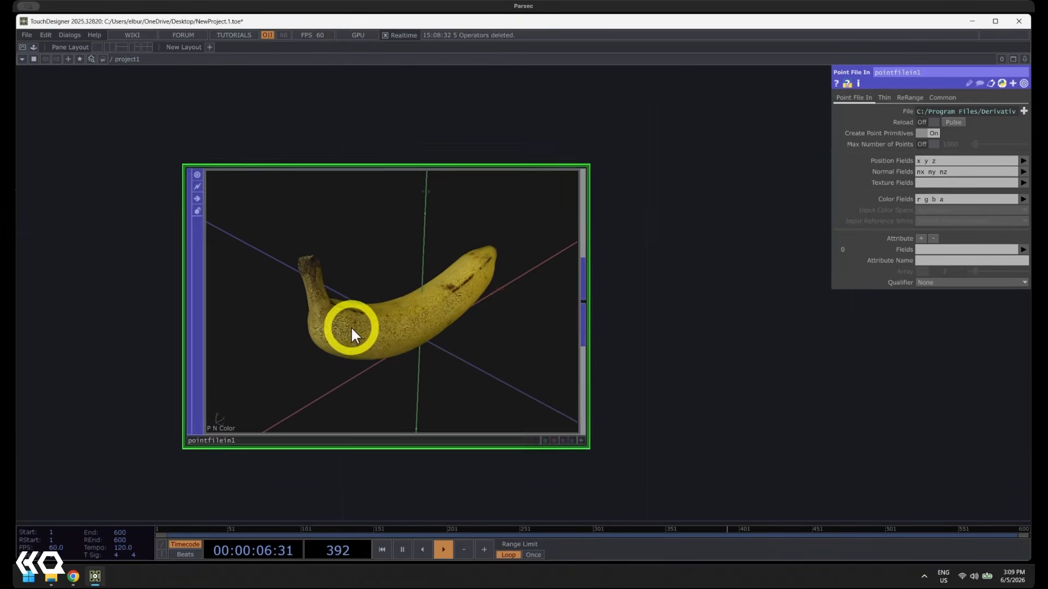
scroll(352, 327, up, 2)
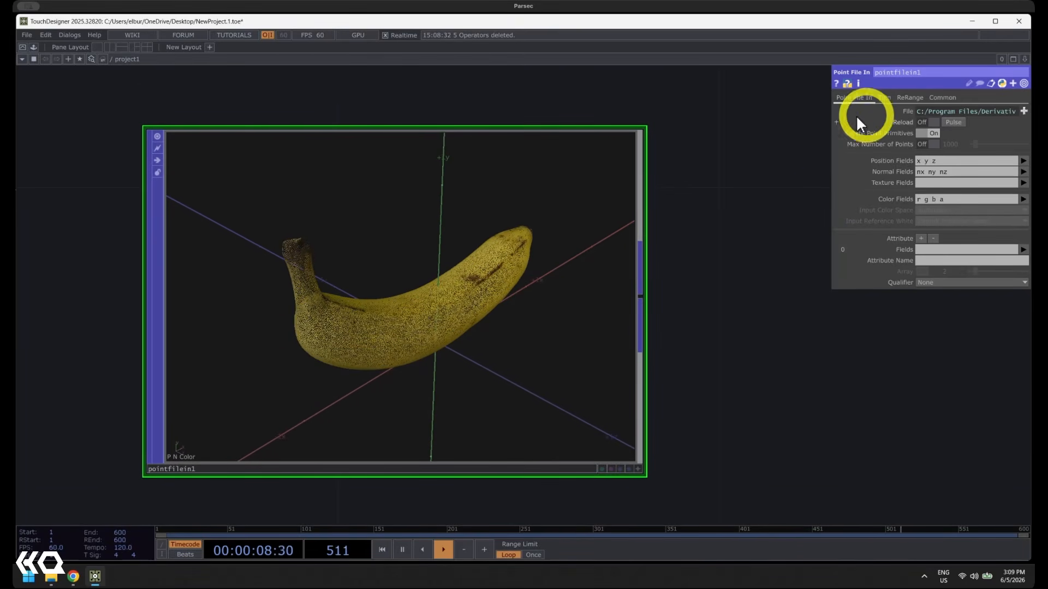
drag(830, 130, 527, 141)
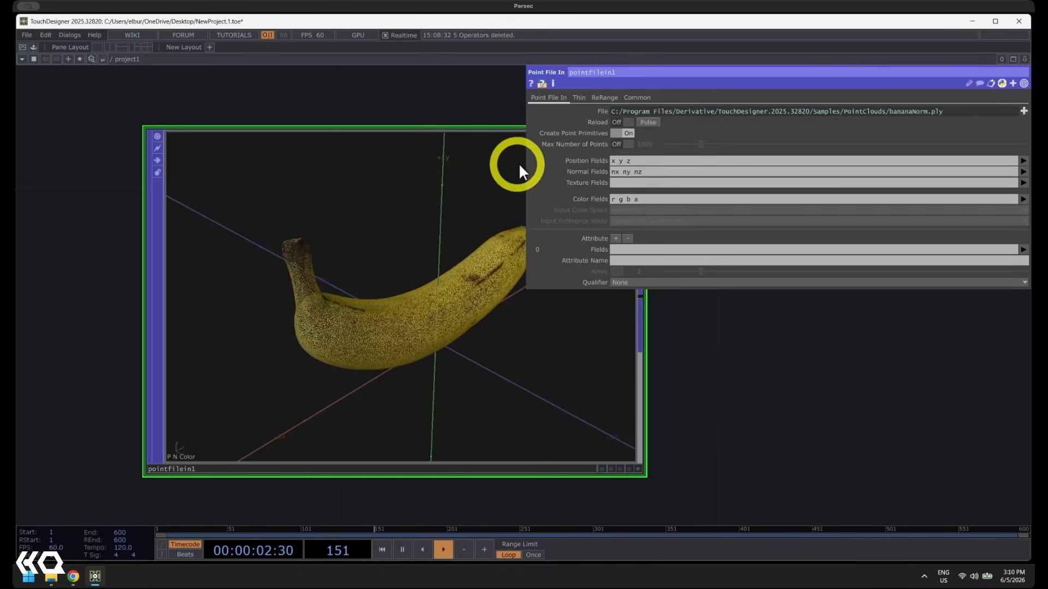
drag(526, 162, 538, 161)
drag(604, 161, 678, 160)
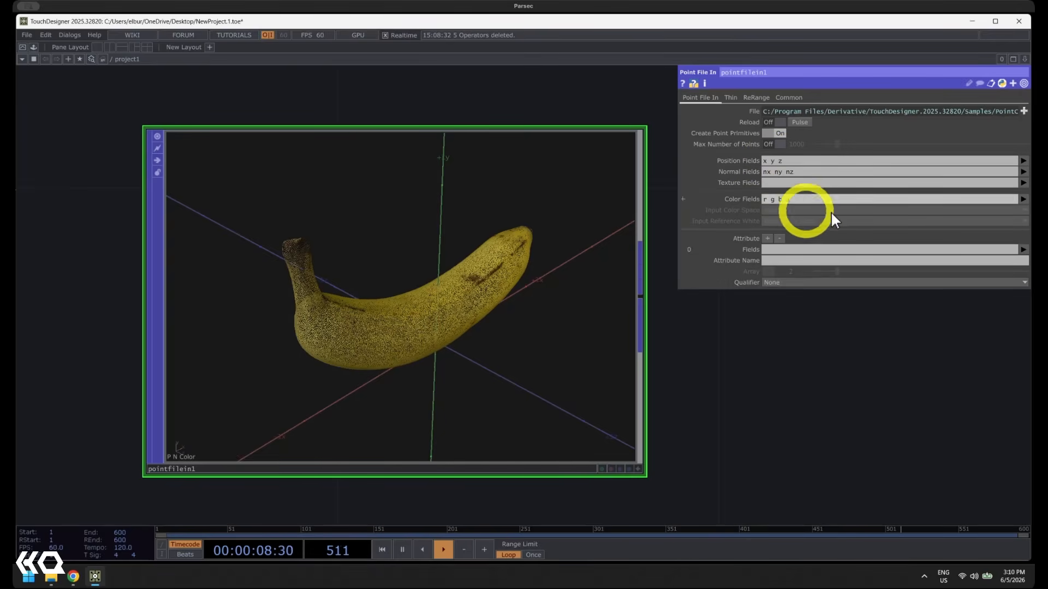
Check which fields the point file offers for the Texture Fields and Position Fields parameters
click(1023, 183)
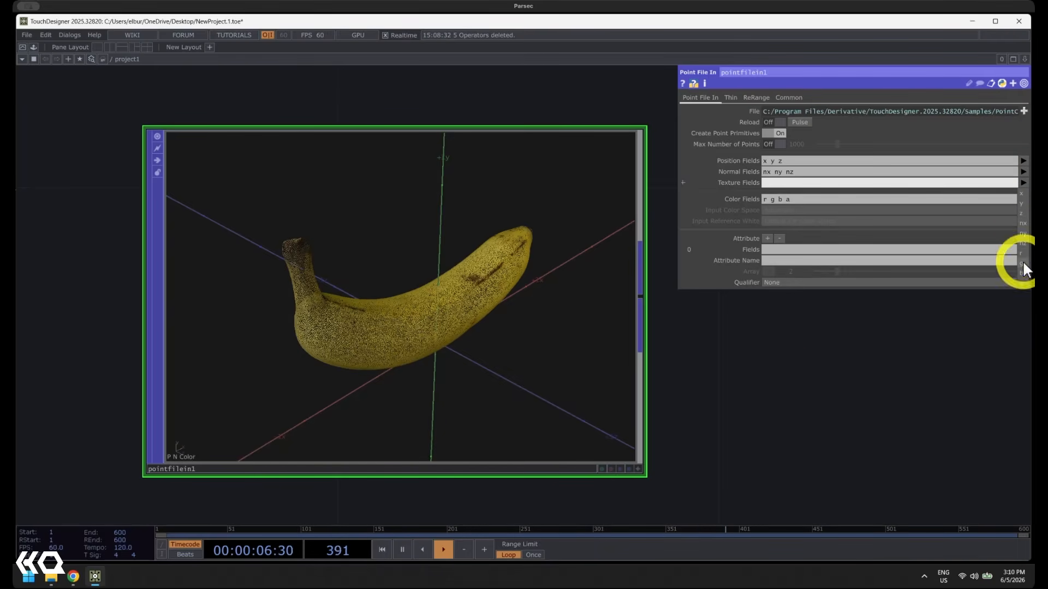
click(775, 354)
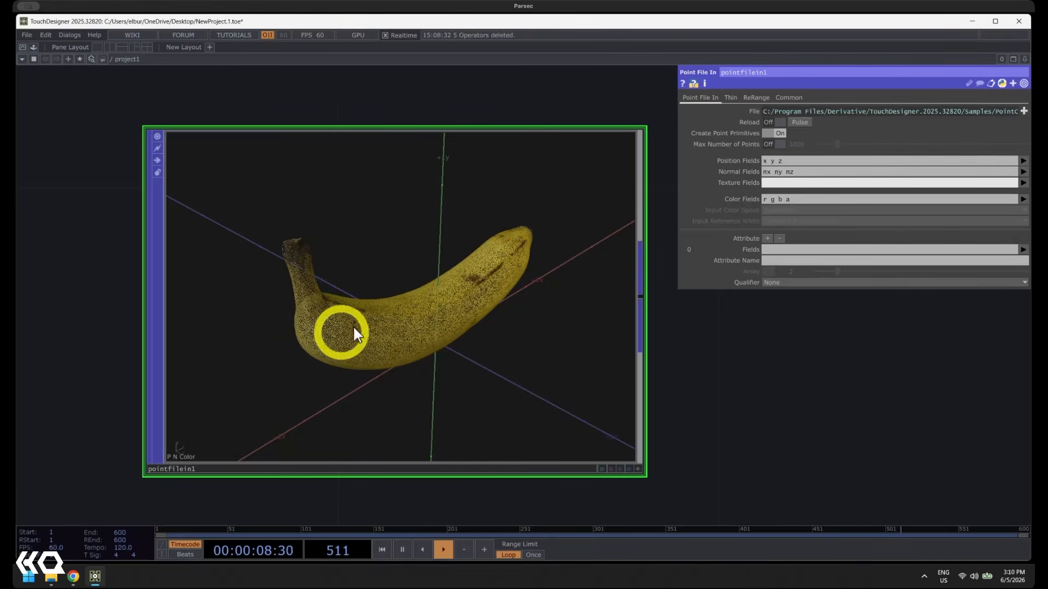
click(1024, 161)
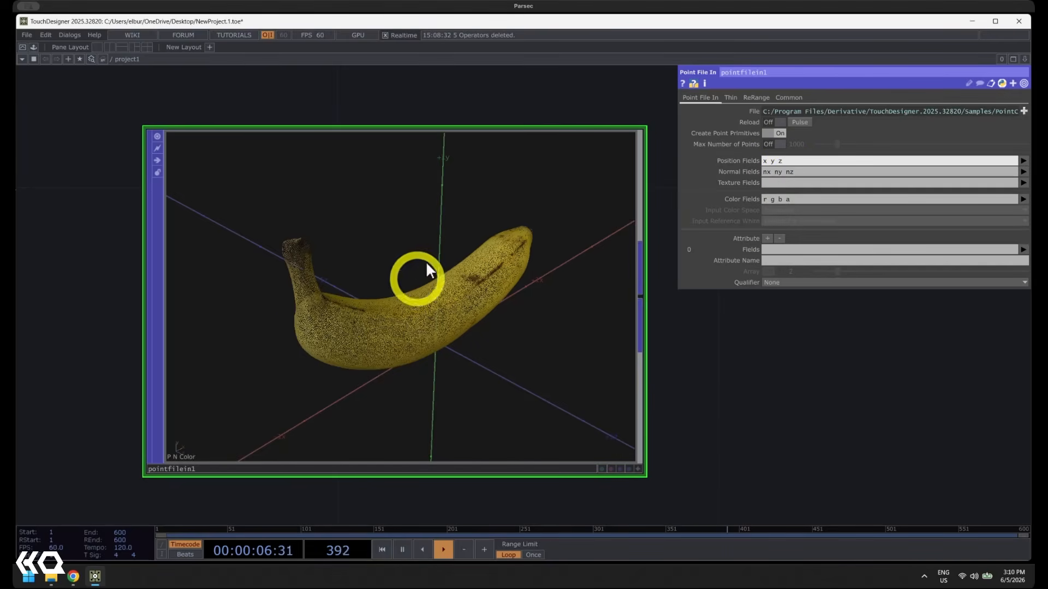
Inspect the banana points from several angles in the pointfilein1 viewer, then leave the viewer's interactive mode
scroll(393, 300, up, 10)
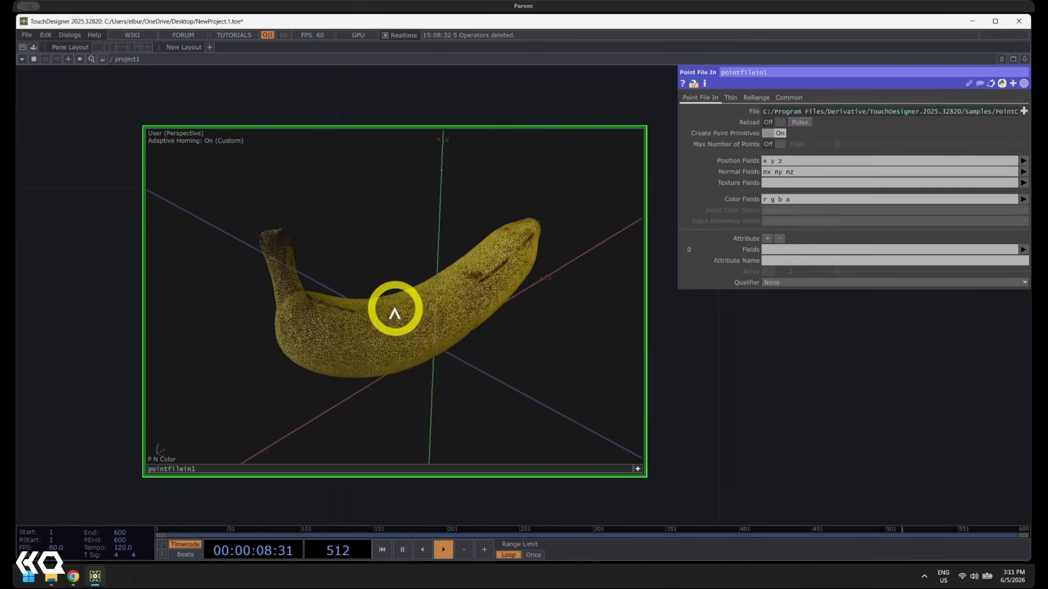
drag(341, 300, 483, 336)
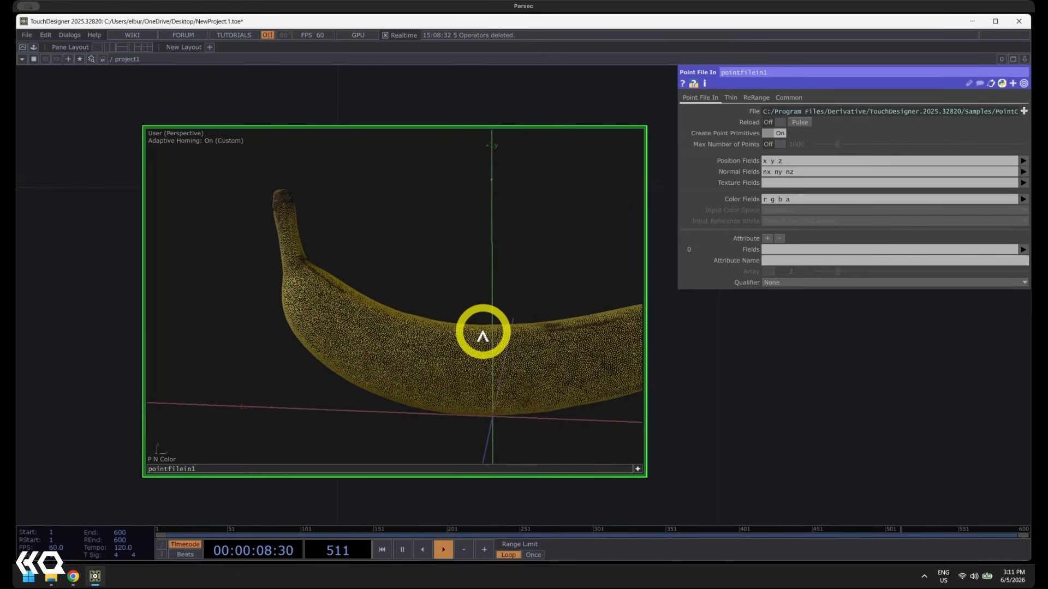
drag(483, 336, 664, 461)
click(637, 469)
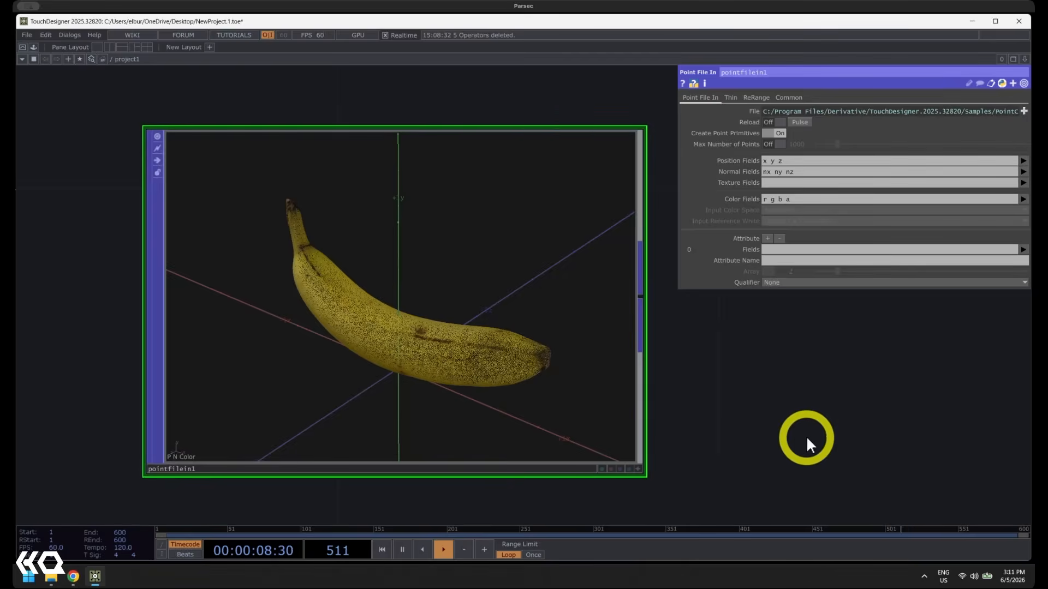
Add a Particle POP beside the banana point file and connect pointfilein1's output to its input
drag(807, 436, 440, 388)
middle_drag(524, 369, 581, 291)
key(Tab)
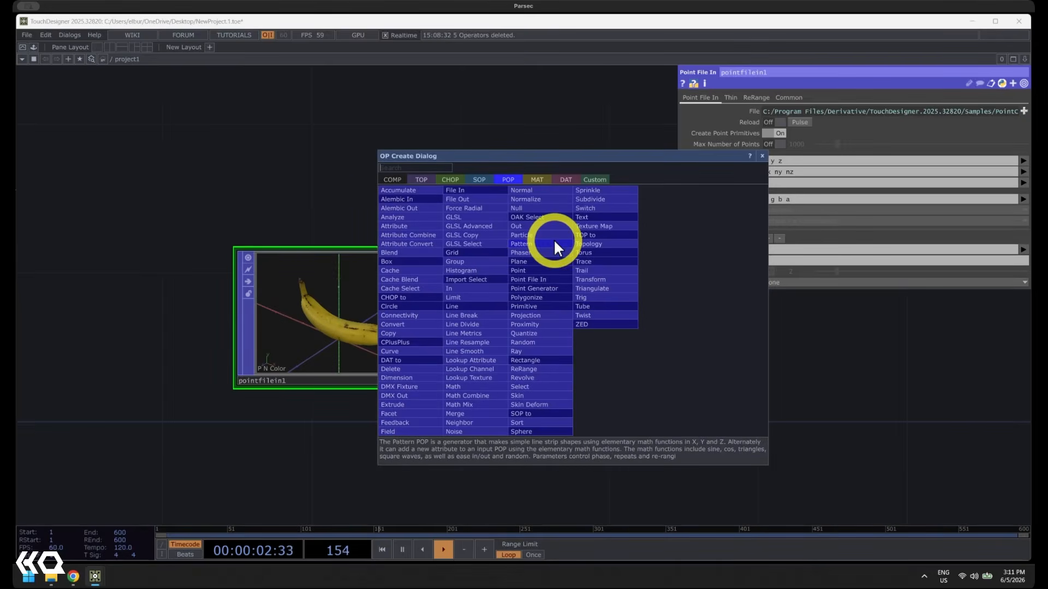
text(par)
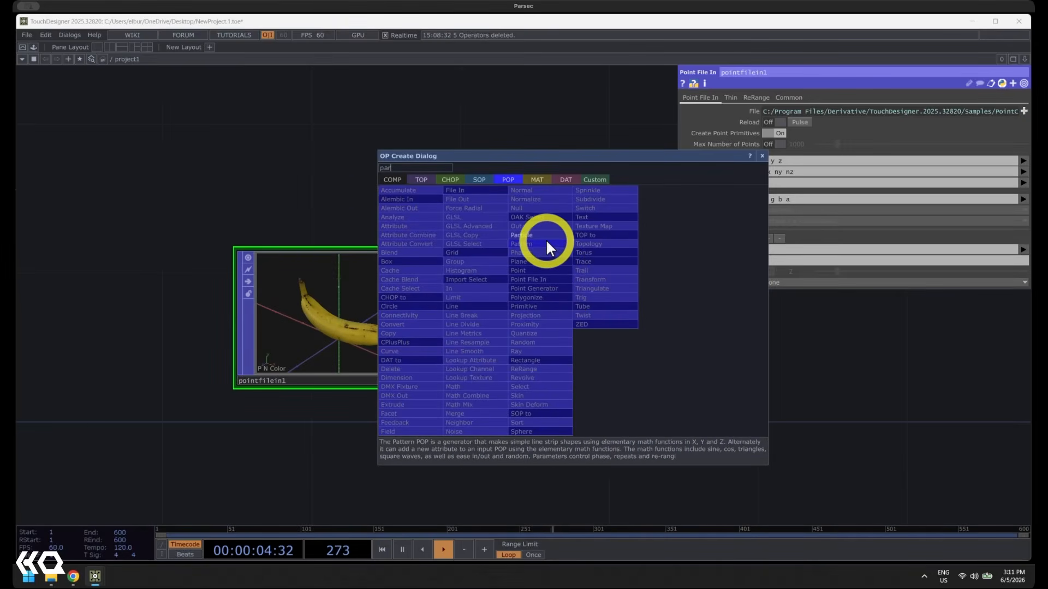
click(543, 237)
click(634, 322)
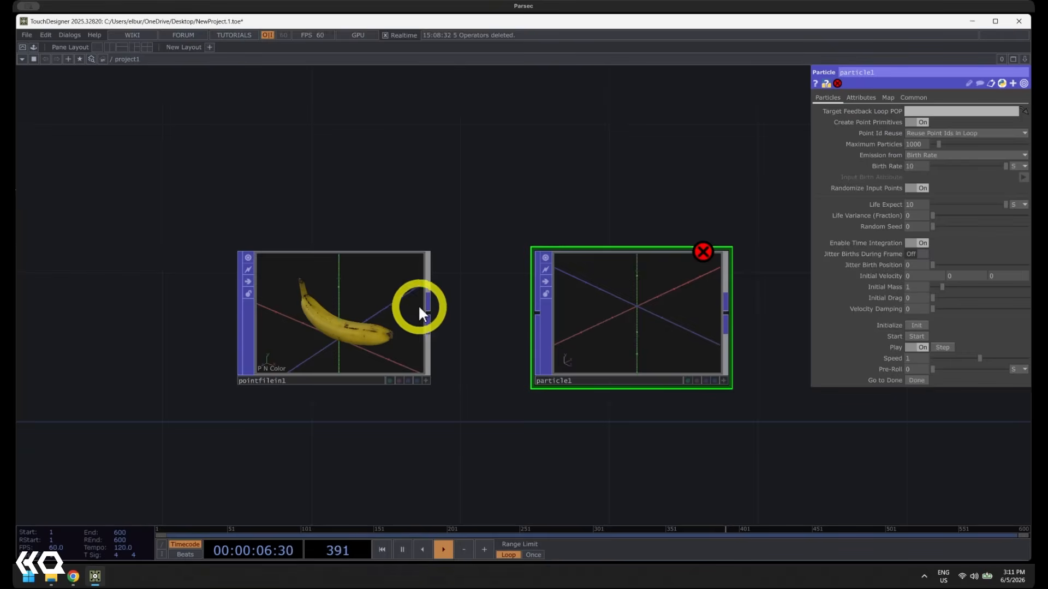
drag(427, 307, 536, 308)
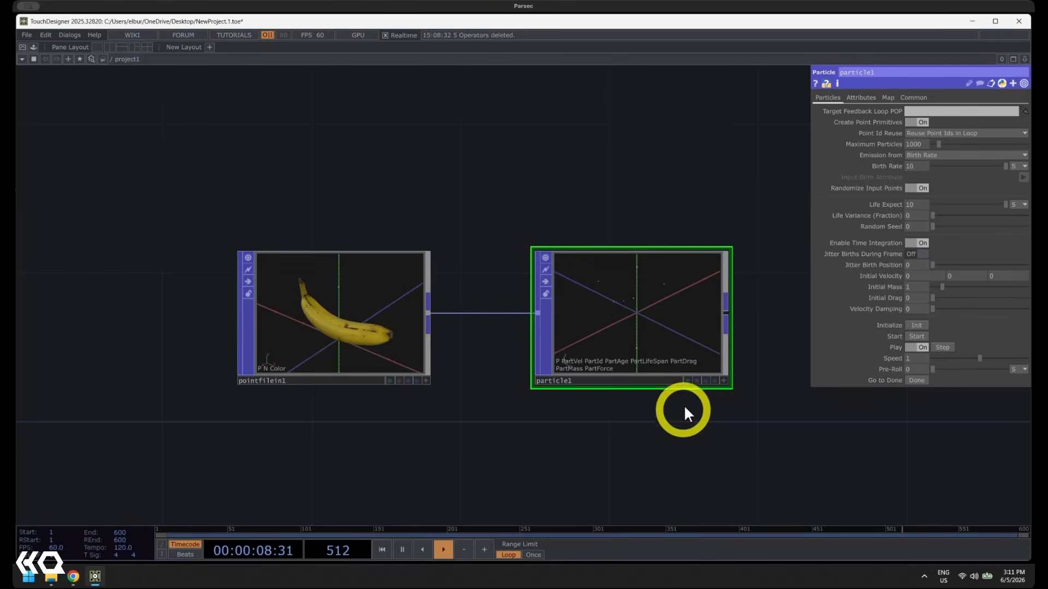
Examine the particles emitted by particle1 up close and read the operator's point count information
drag(663, 458, 585, 458)
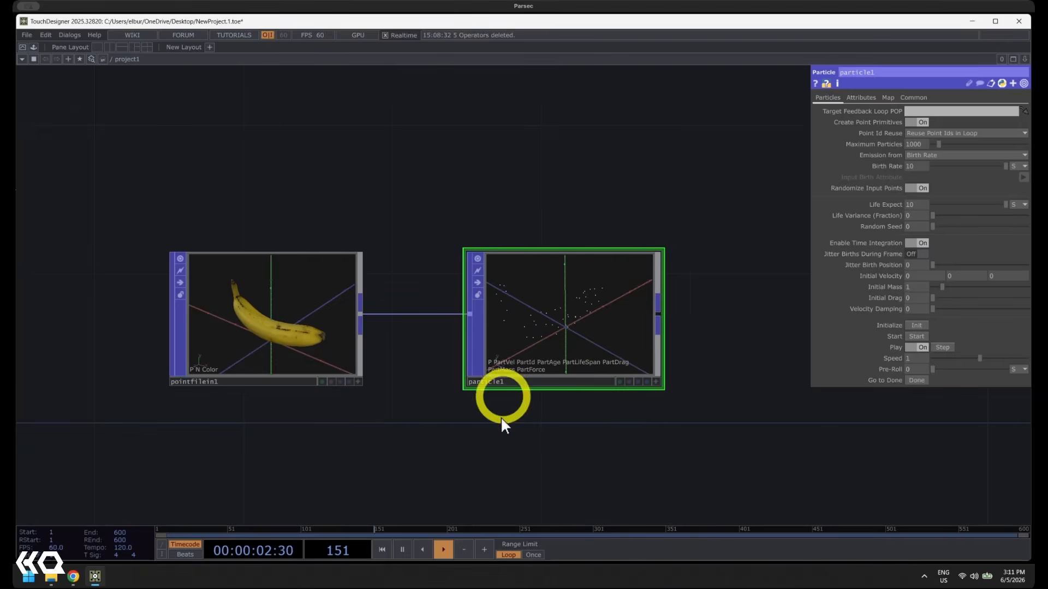
scroll(579, 305, up, 2)
scroll(625, 363, up, 1)
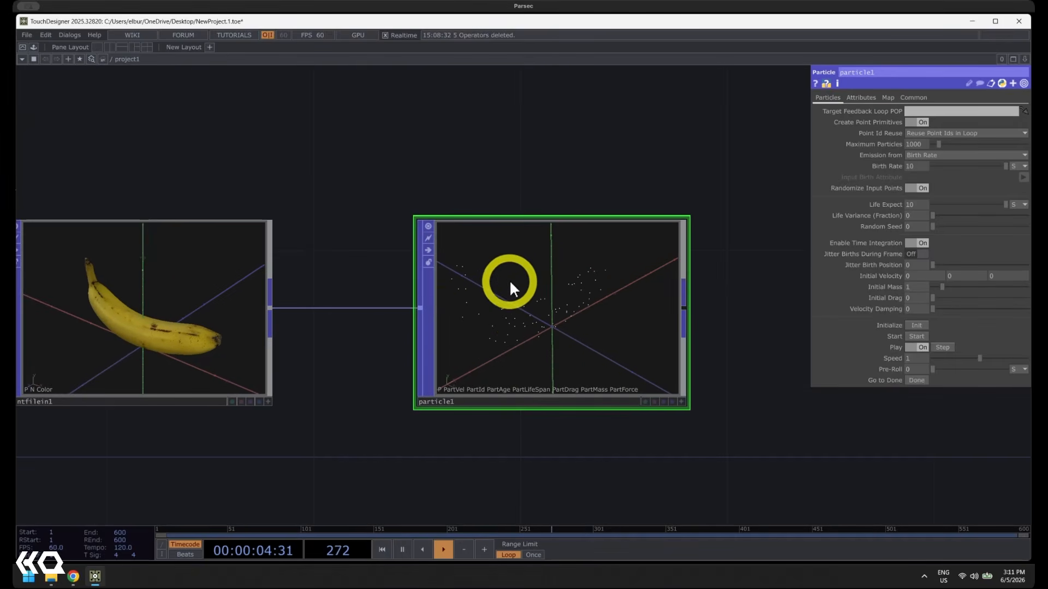
scroll(571, 306, up, 2)
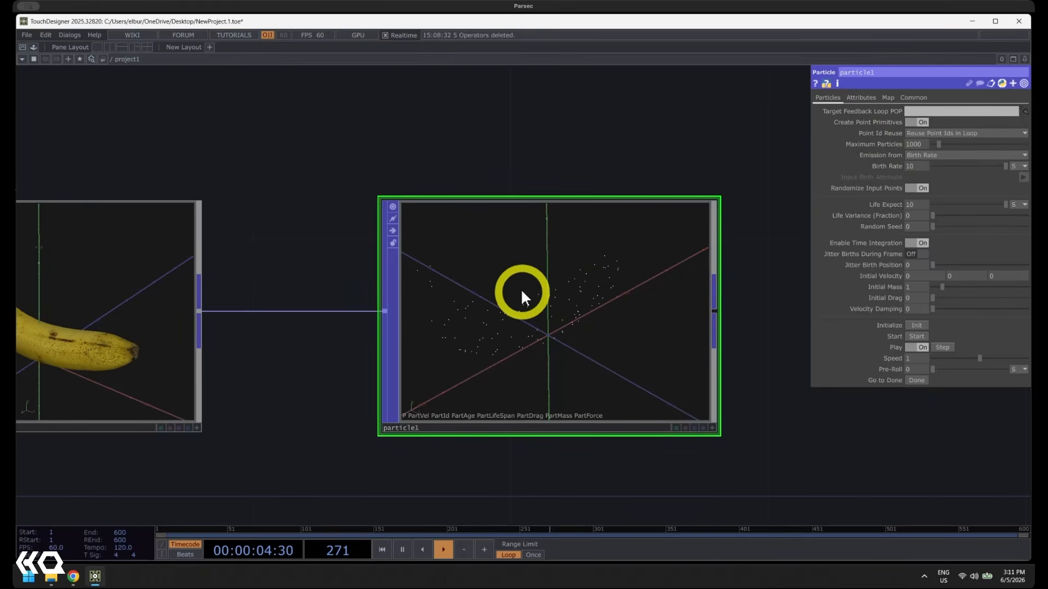
middle_drag(506, 280, 458, 292)
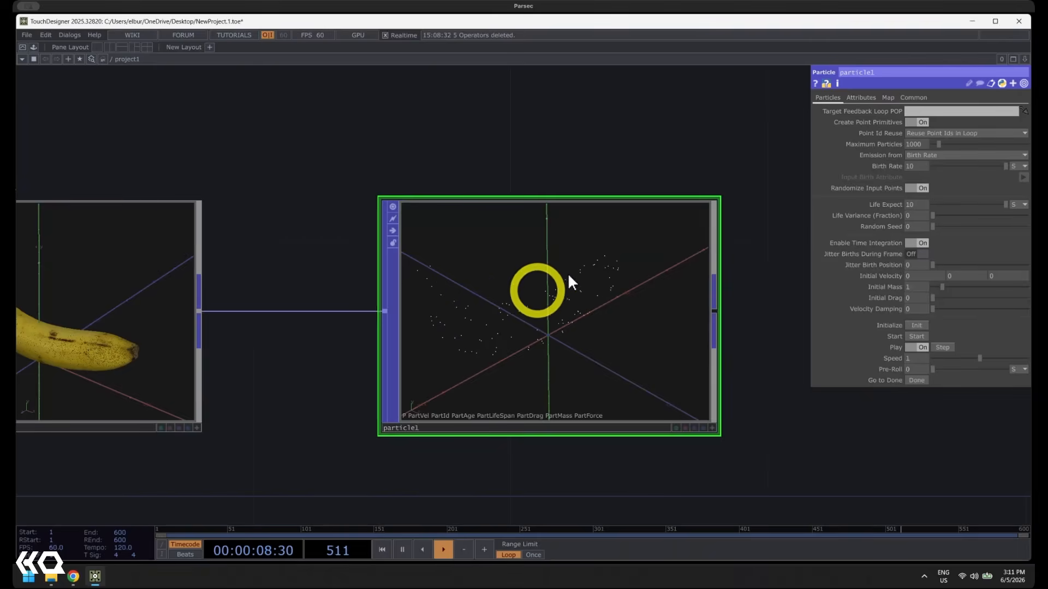
click(838, 87)
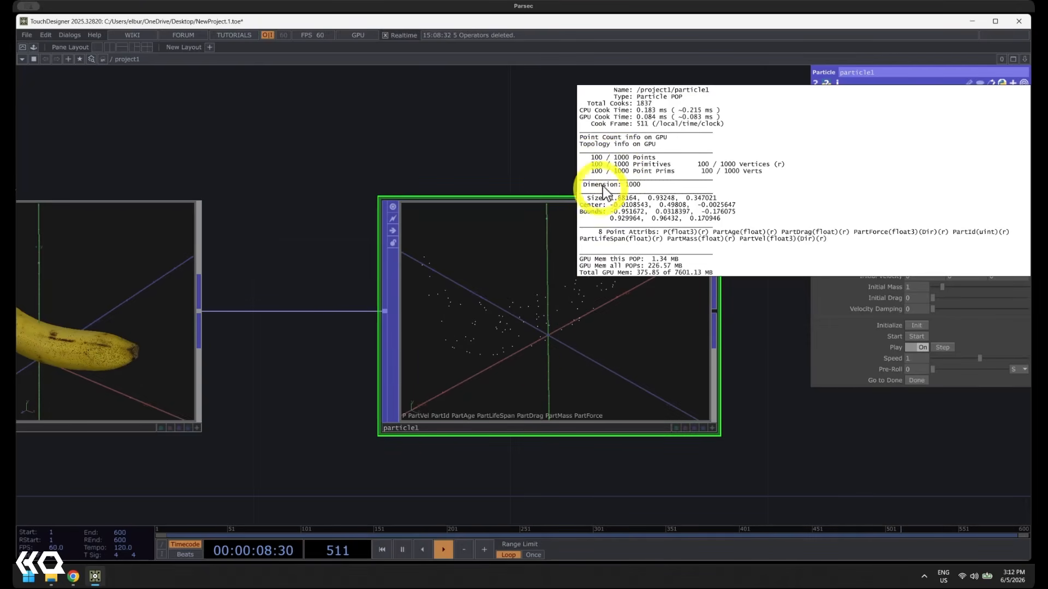
click(502, 306)
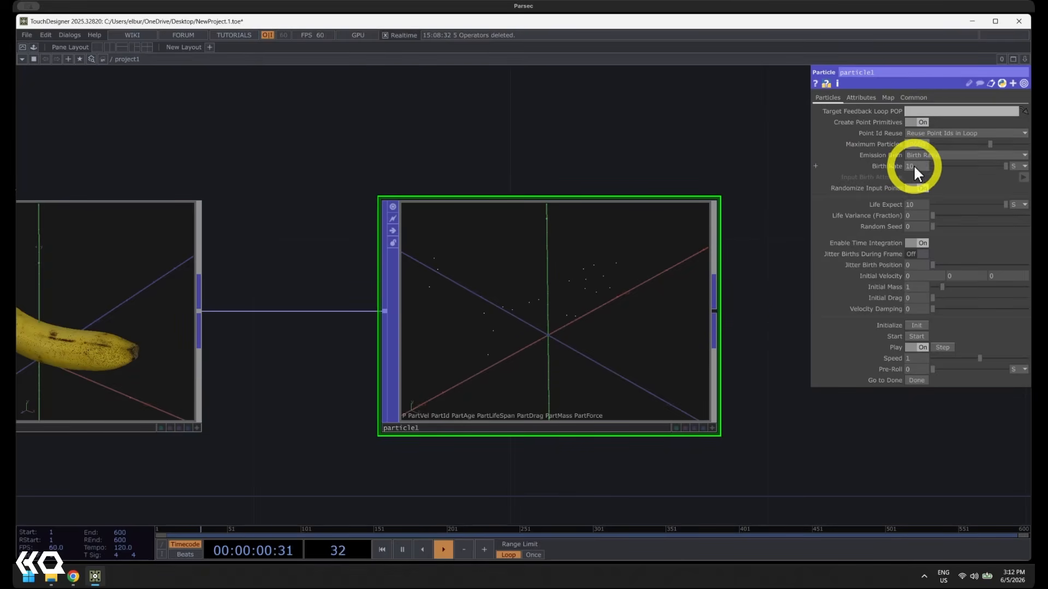
Set particle1's Maximum Particles to 10000 and Birth Rate to 1000, checking the result in its operator information
click(1021, 167)
click(1015, 165)
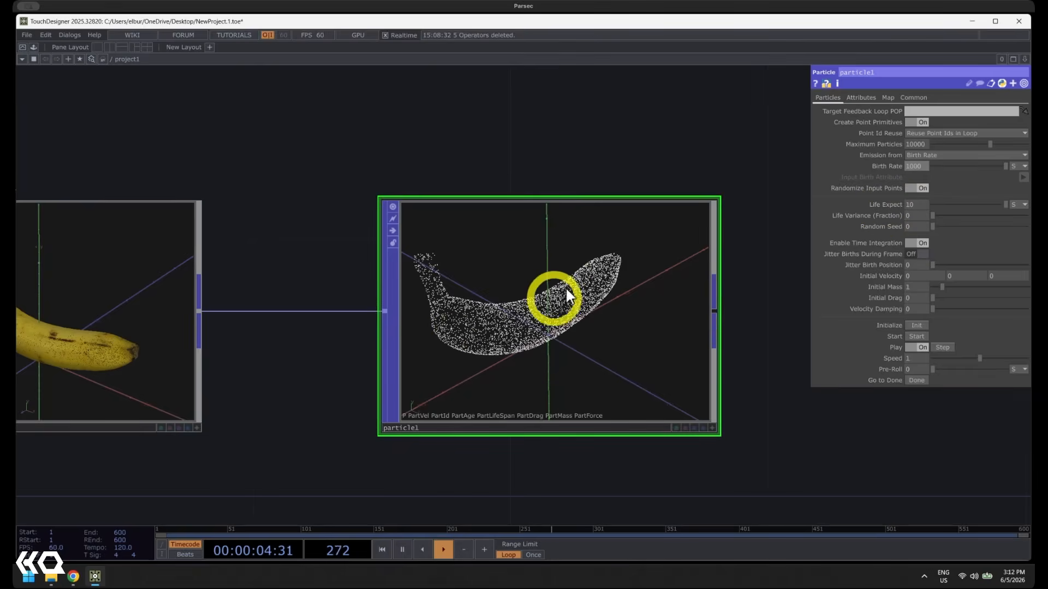
middle_drag(563, 287, 649, 250)
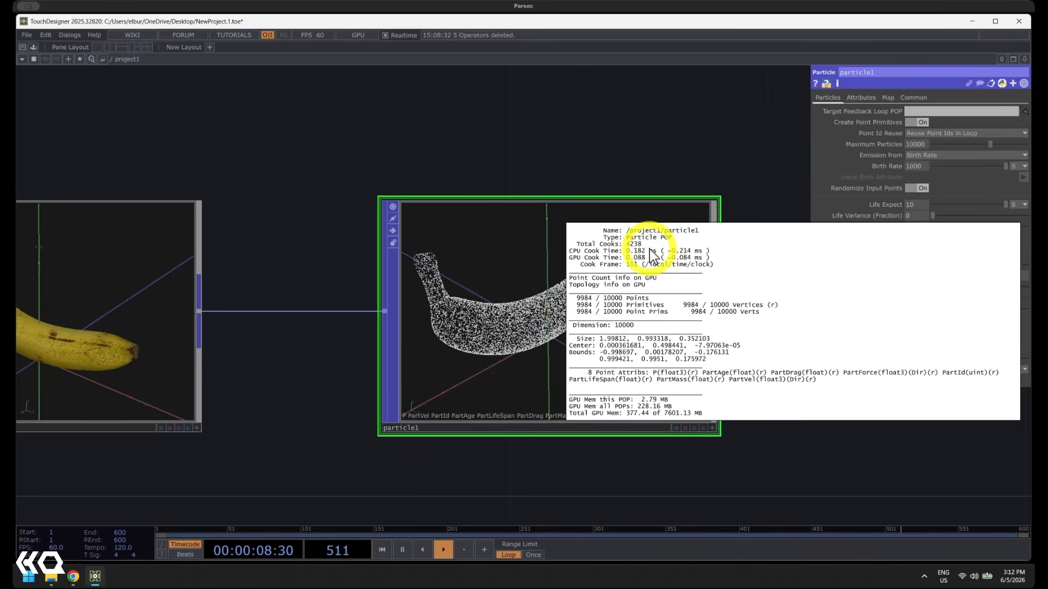
mouse_move(652, 254)
middle_down()
mouse_move(634, 232)
mouse_move(661, 249)
mouse_move(659, 261)
mouse_move(614, 261)
mouse_move(647, 245)
mouse_move(639, 255)
middle_up()
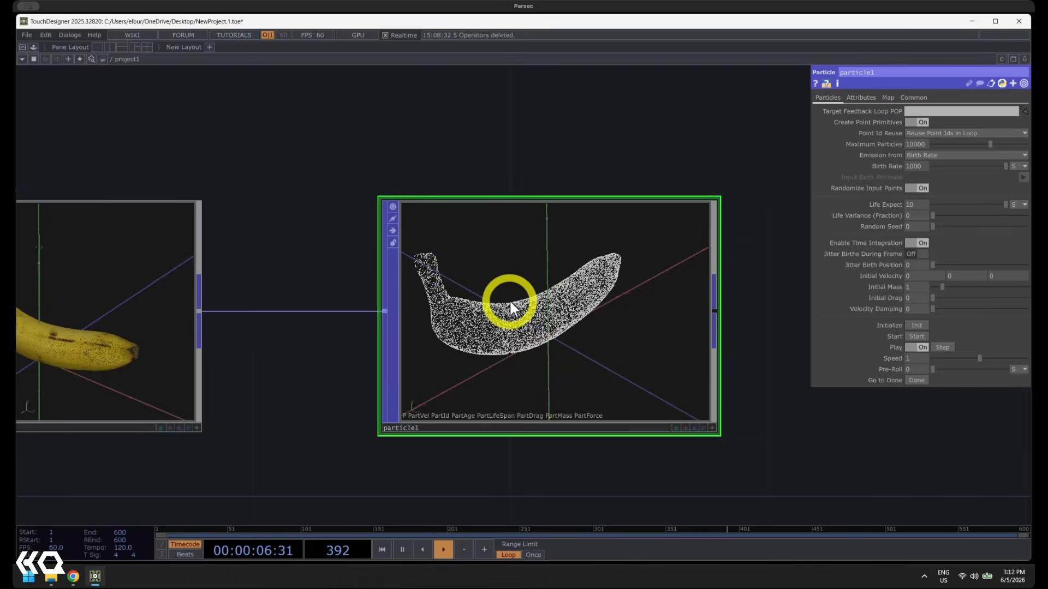
Raise particle1's Maximum Particles to 50000 and Birth Rate to 5000
scroll(510, 299, up, 3)
middle_drag(524, 307, 503, 314)
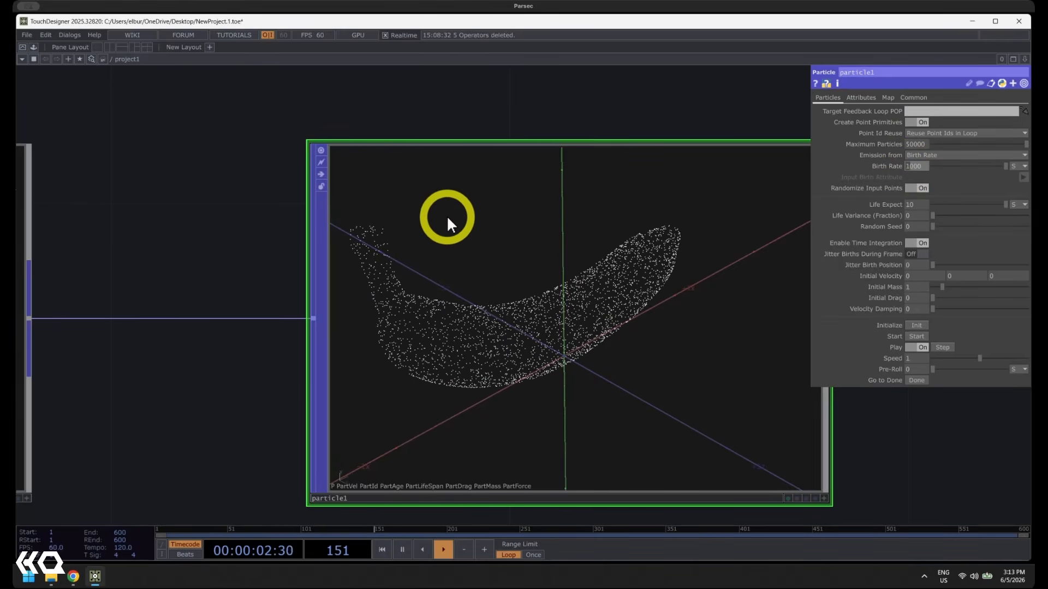
text(5)
key(Return)
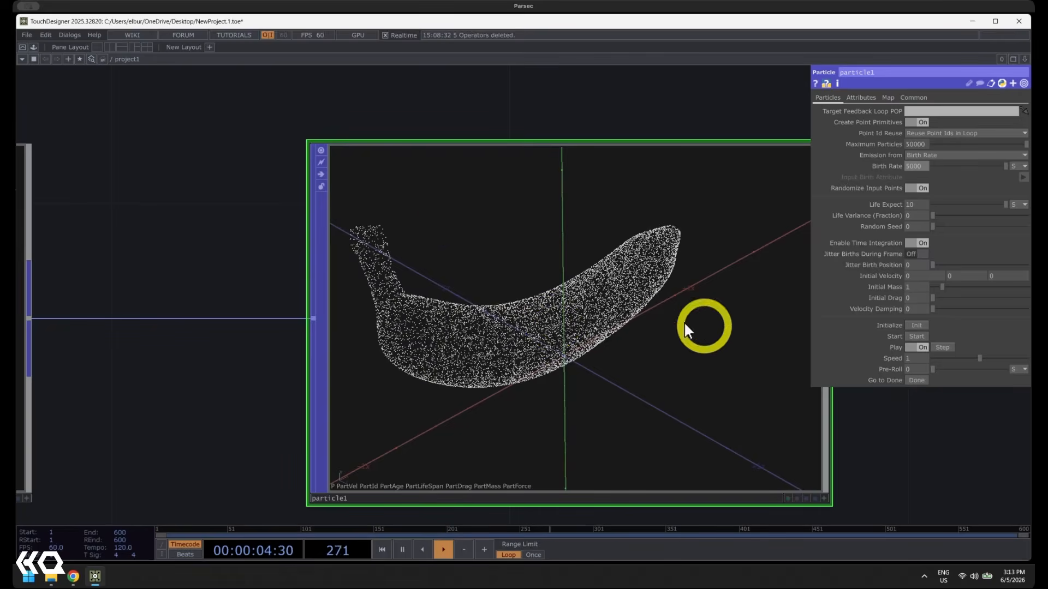
Check particle1's point count information against the frame rate and inspect the dense particle banana up close
middle_drag(633, 306, 626, 310)
middle_click(556, 336)
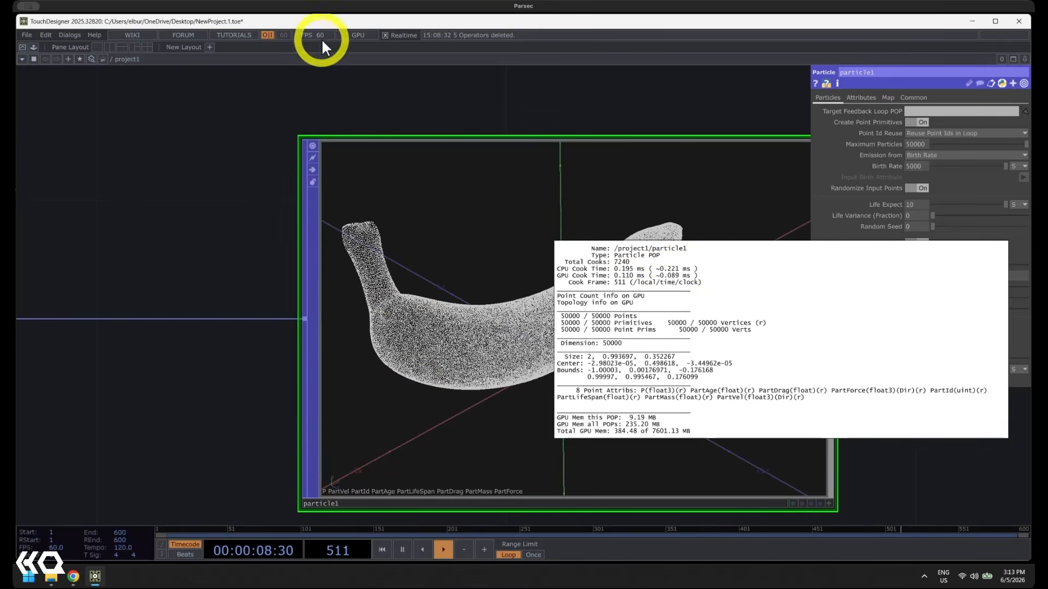
click(460, 307)
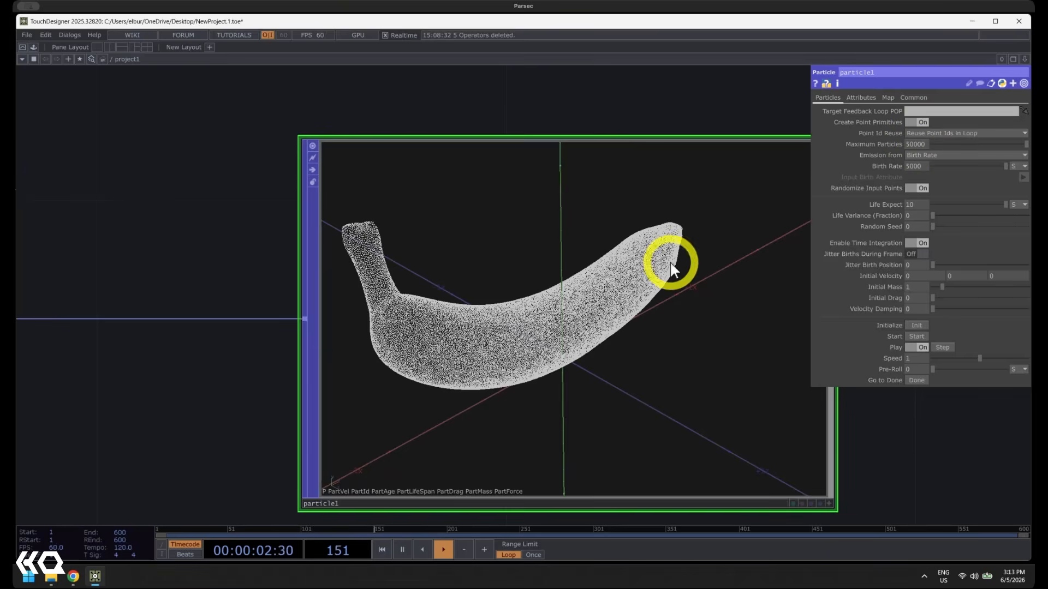
scroll(677, 265, down, 5)
drag(753, 289, 424, 278)
scroll(295, 270, up, 2)
scroll(275, 312, up, 3)
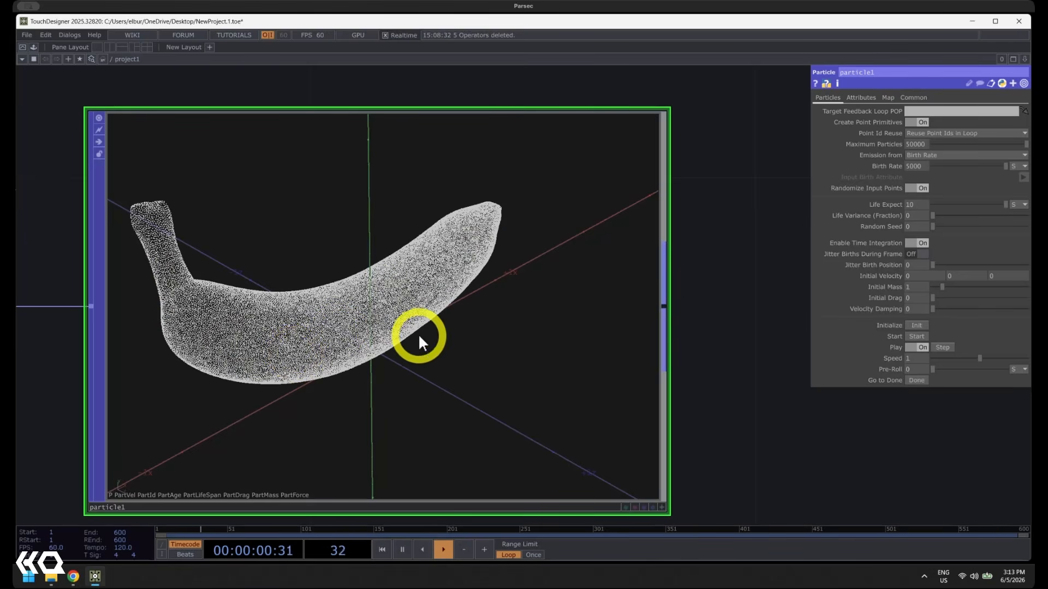
scroll(419, 336, down, 2)
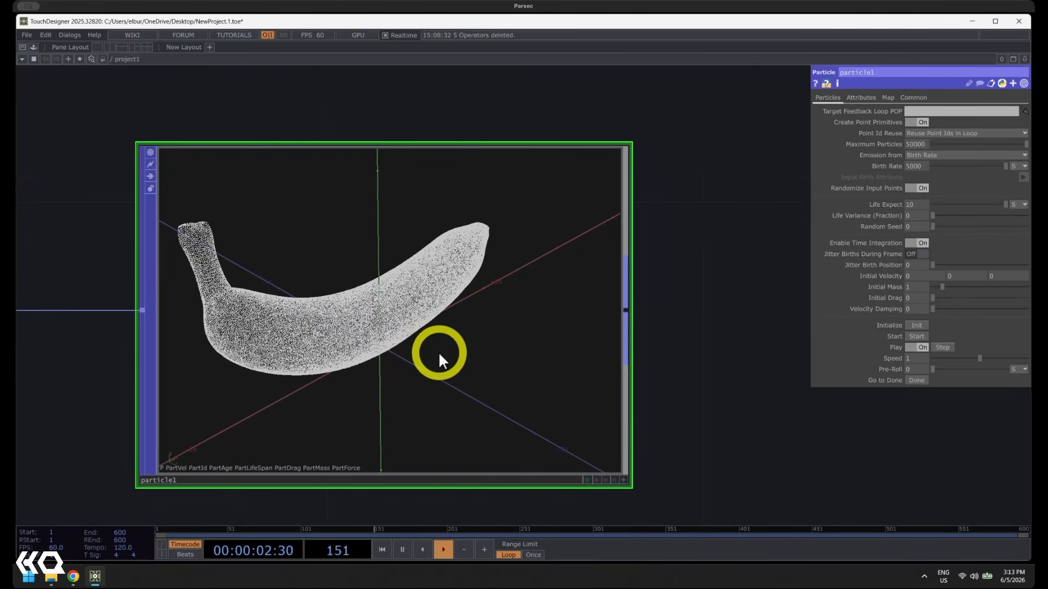
scroll(382, 344, up, 1)
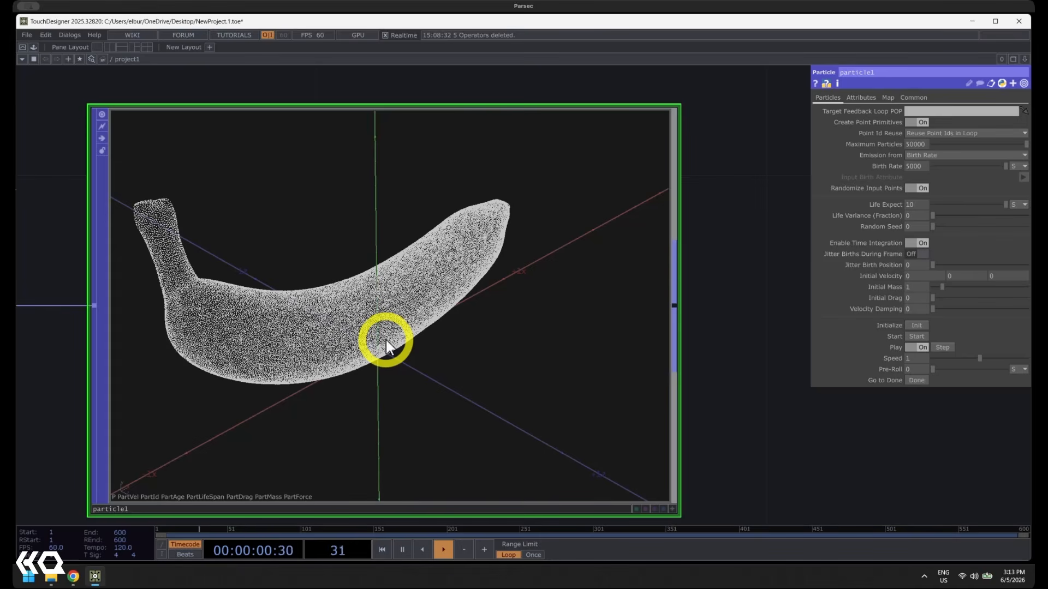
Add a Proximity POP after the particle operator and connect particle1's output to its first input
scroll(382, 336, down, 3)
drag(613, 343, 455, 353)
scroll(457, 353, down, 2)
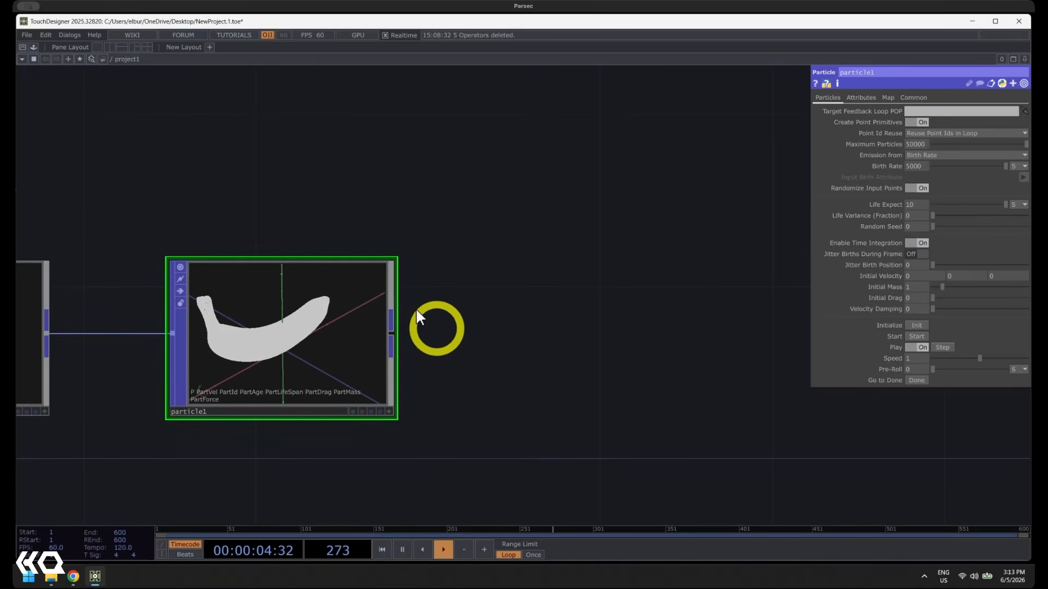
drag(572, 332, 507, 300)
scroll(514, 303, down, 1)
key(Tab)
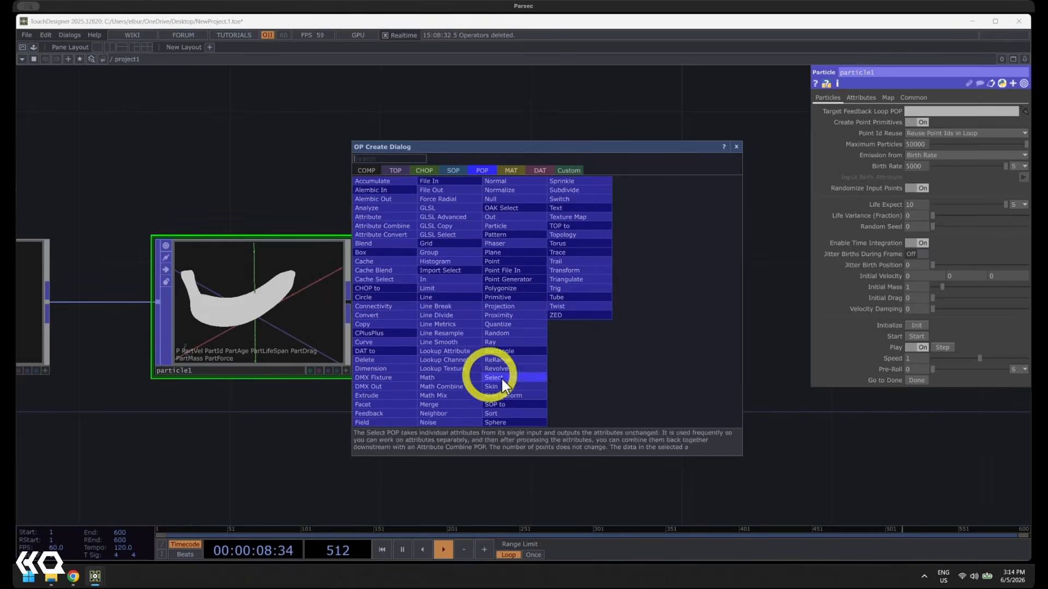
click(511, 314)
click(599, 322)
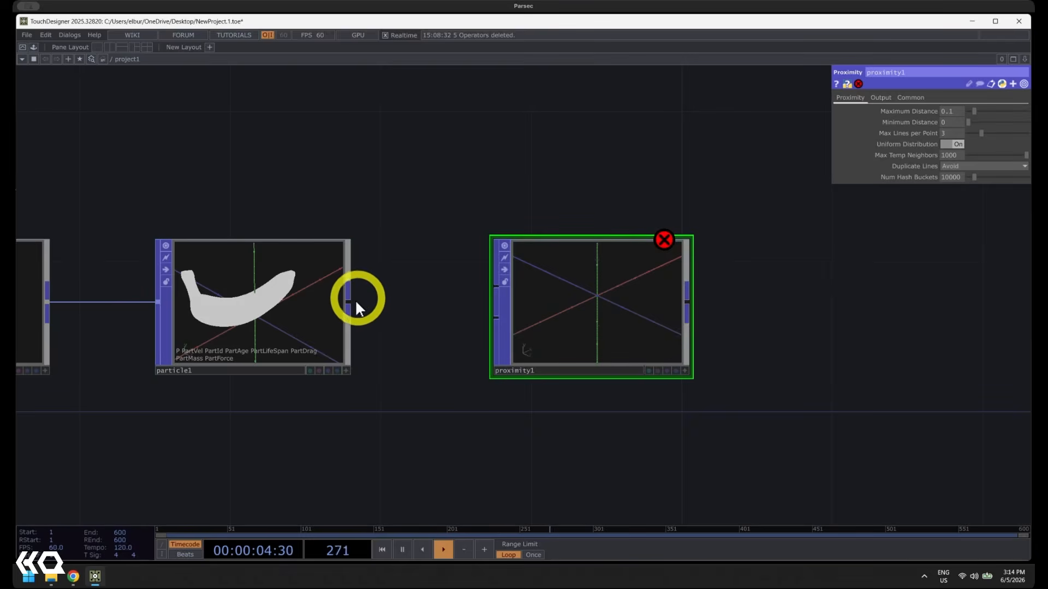
drag(350, 301, 483, 285)
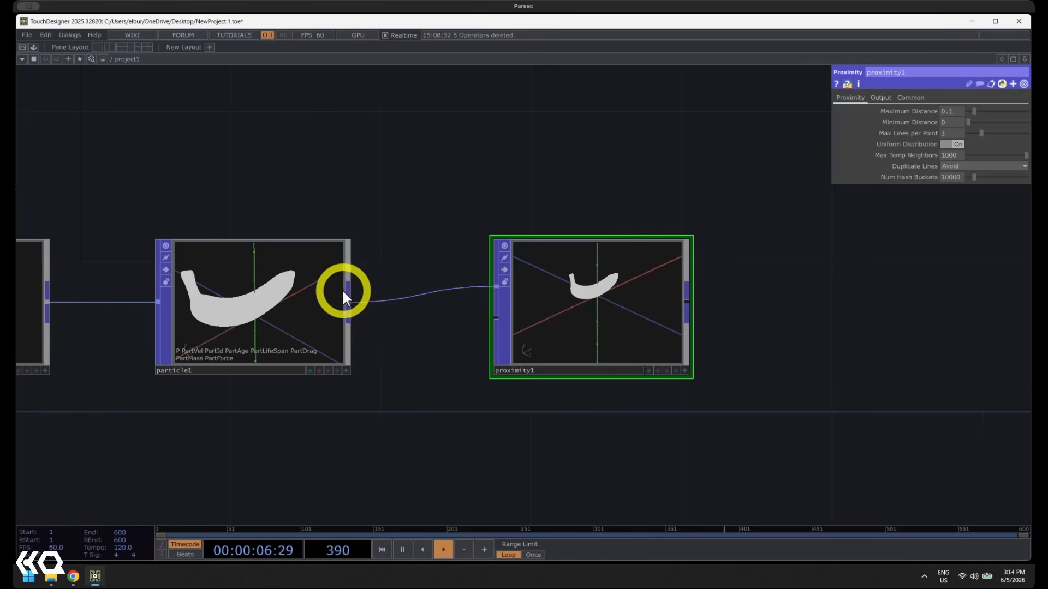
Activate the proximity1 viewer, frame the banana up close, and lower Maximum Distance to 0.006
scroll(613, 285, up, 10)
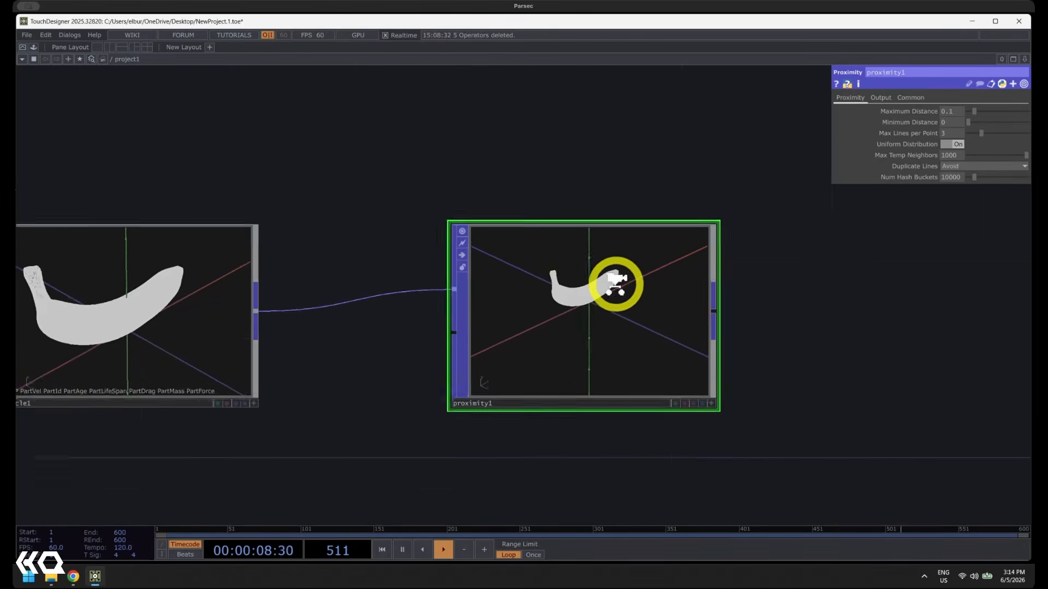
key(a)
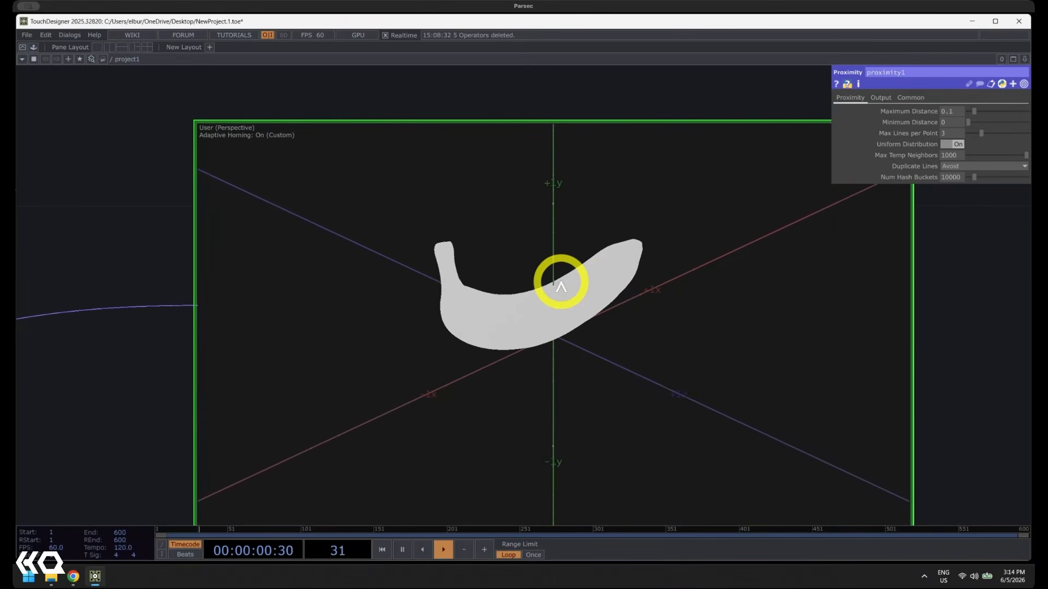
drag(561, 283, 518, 290)
middle_drag(532, 297, 532, 215)
middle_drag(523, 320, 501, 232)
drag(471, 325, 466, 300)
right_drag(479, 268, 476, 435)
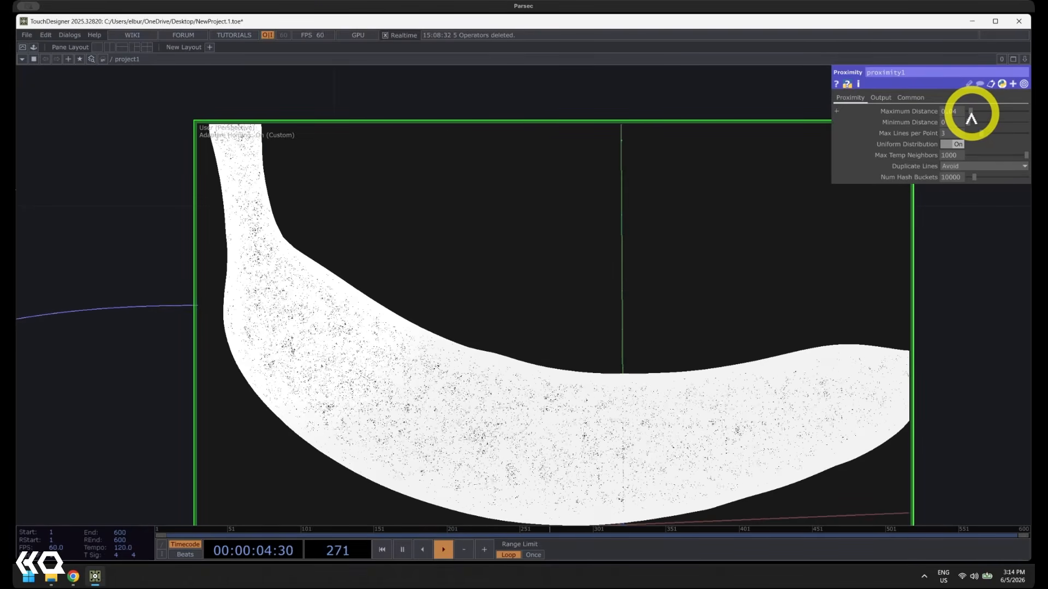
drag(970, 118, 968, 117)
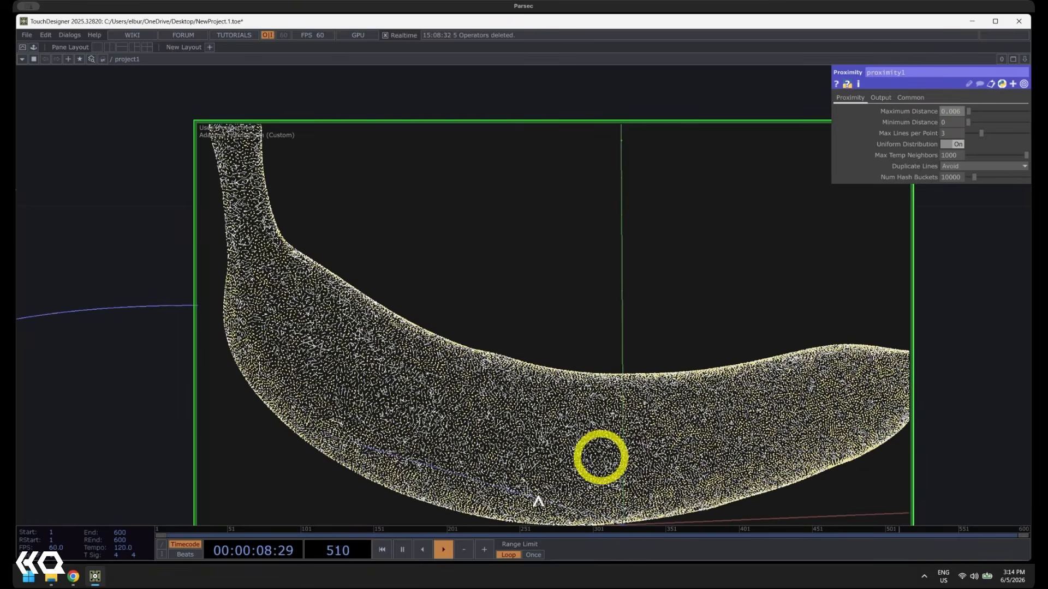
Raise proximity1's Maximum Distance to 0.008 and examine the connecting lines on the banana
drag(378, 394, 450, 399)
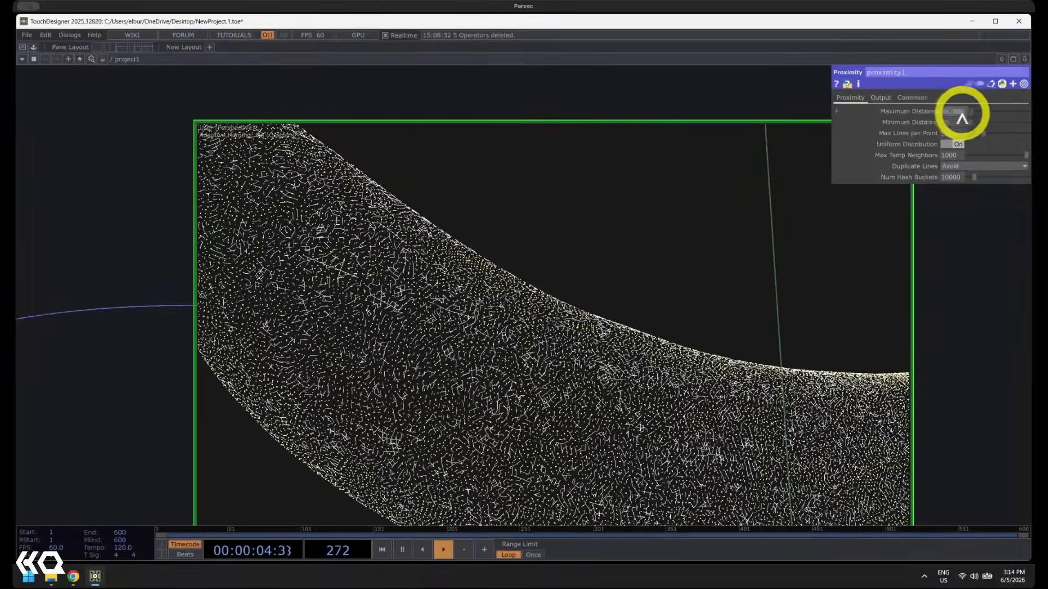
middle_drag(962, 112, 981, 132)
drag(379, 379, 517, 339)
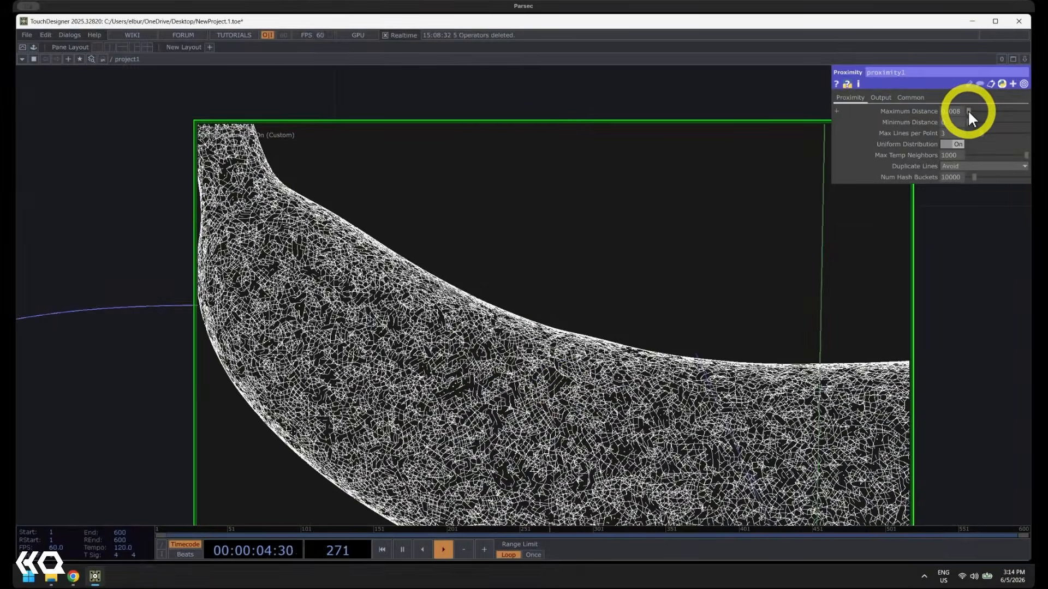
Test proximity1 with Maximum Distance up to 0.606 and a raised Minimum Distance, ending with Maximum at 0.009 and Minimum at 0
drag(968, 110, 971, 120)
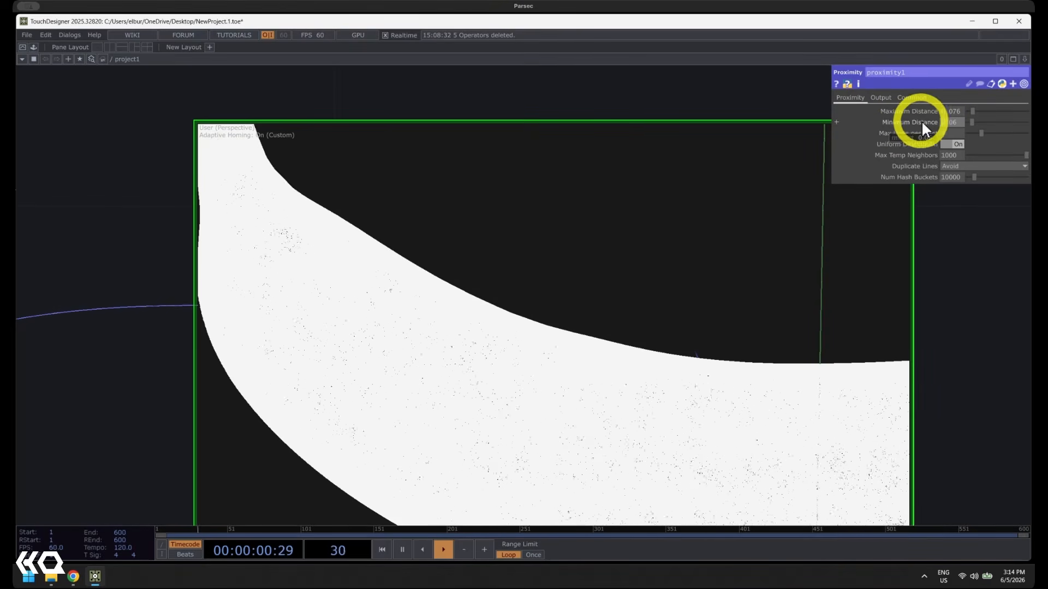
mouse_move(975, 107)
mouse_down()
mouse_move(1007, 107)
mouse_move(961, 122)
mouse_up()
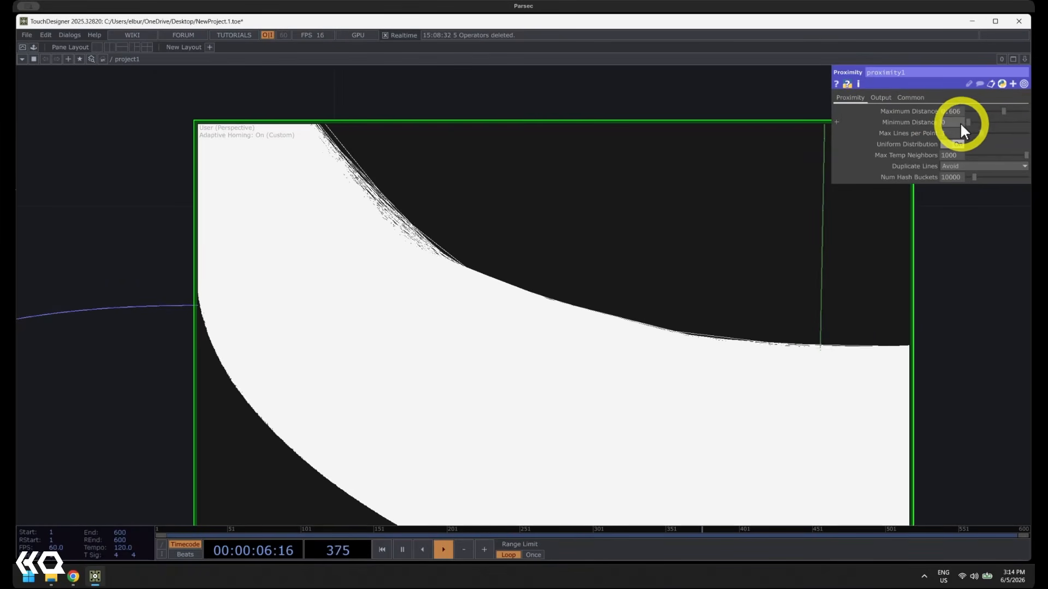
click(978, 108)
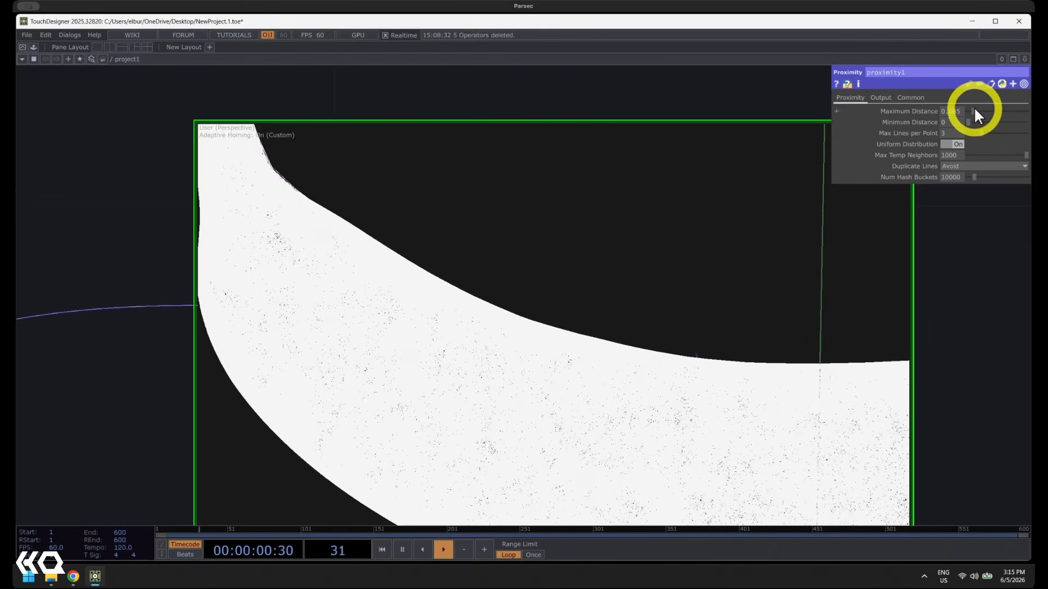
drag(972, 107, 971, 107)
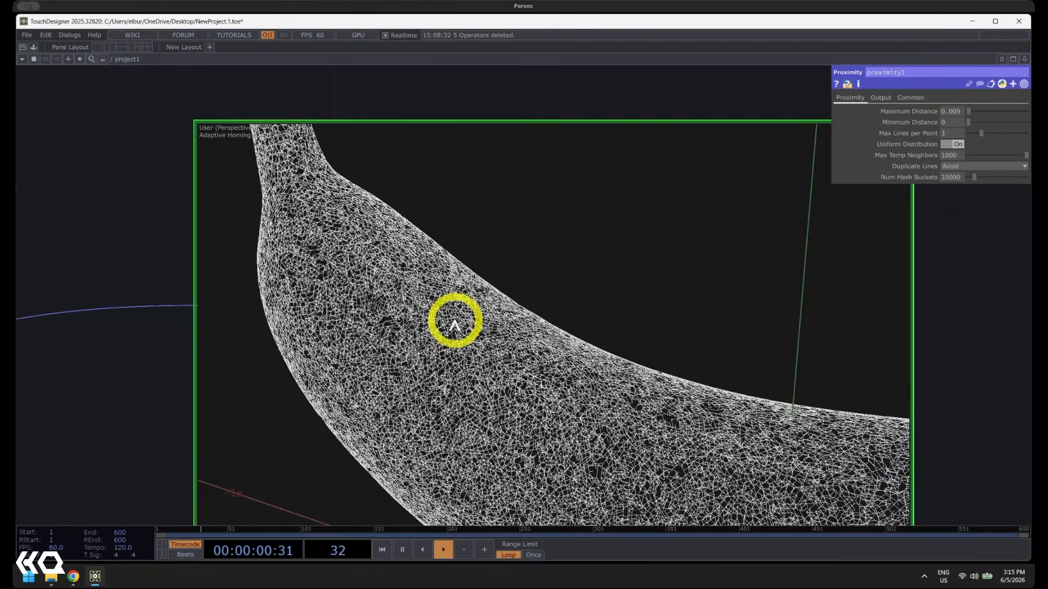
Set proximity1's Max Lines per Point to 5 and examine the connecting lines across the banana from several angles
click(951, 134)
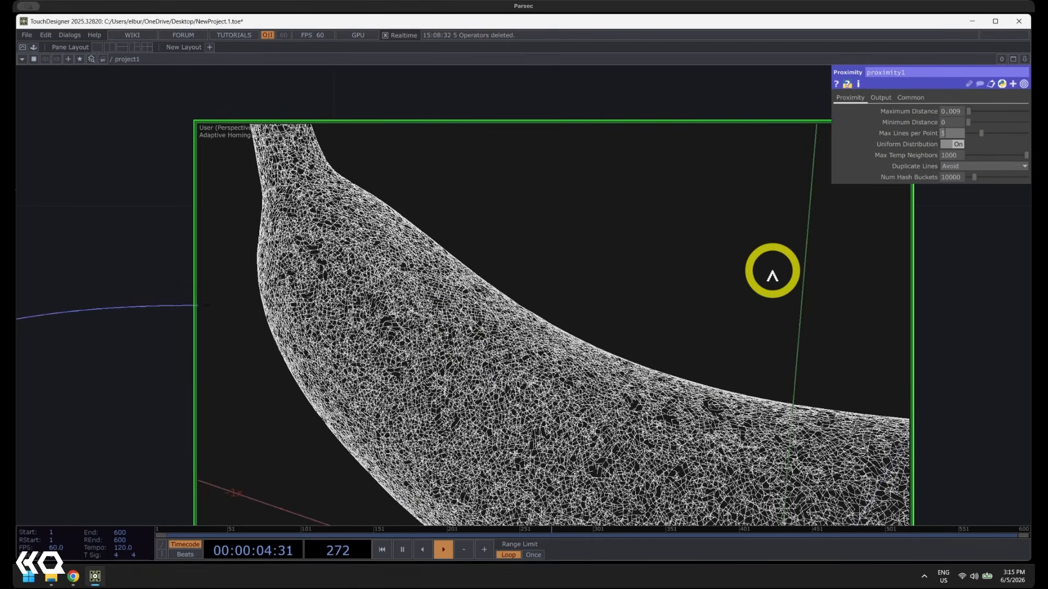
text(5)
key(Return)
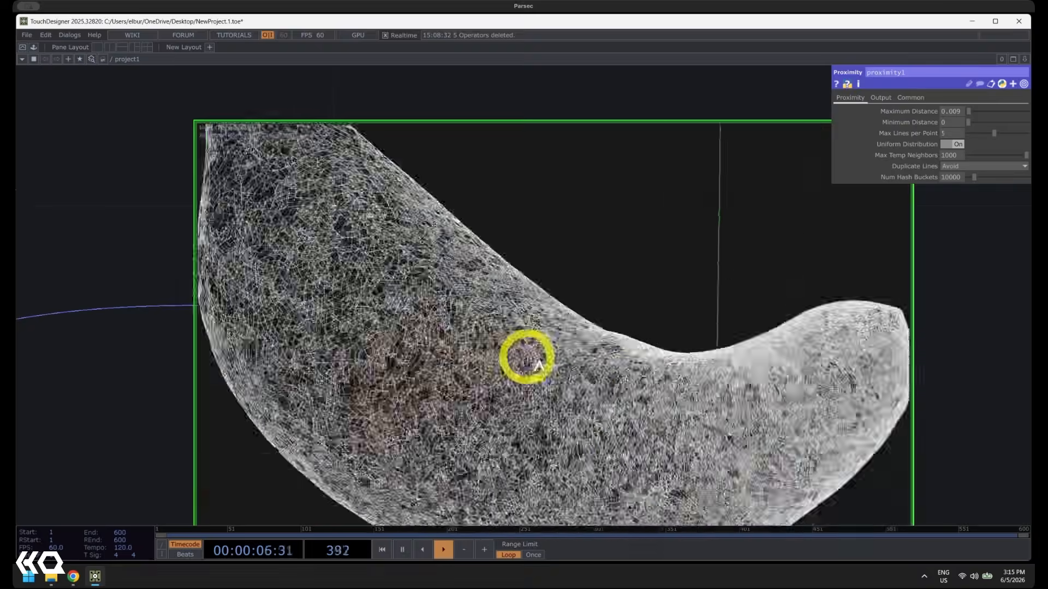
drag(538, 363, 428, 213)
drag(598, 402, 681, 418)
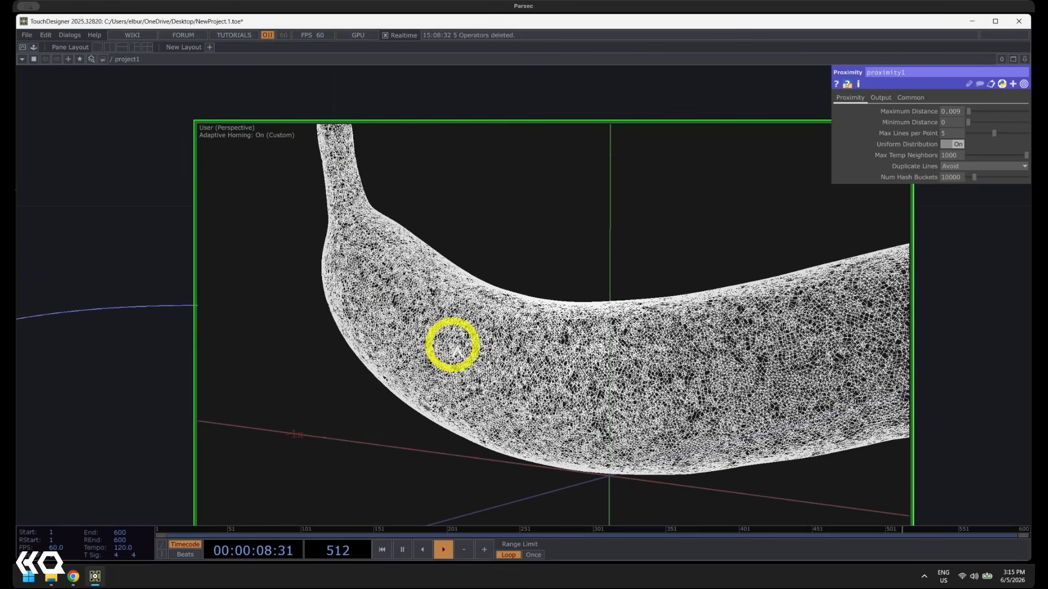
drag(455, 350, 562, 307)
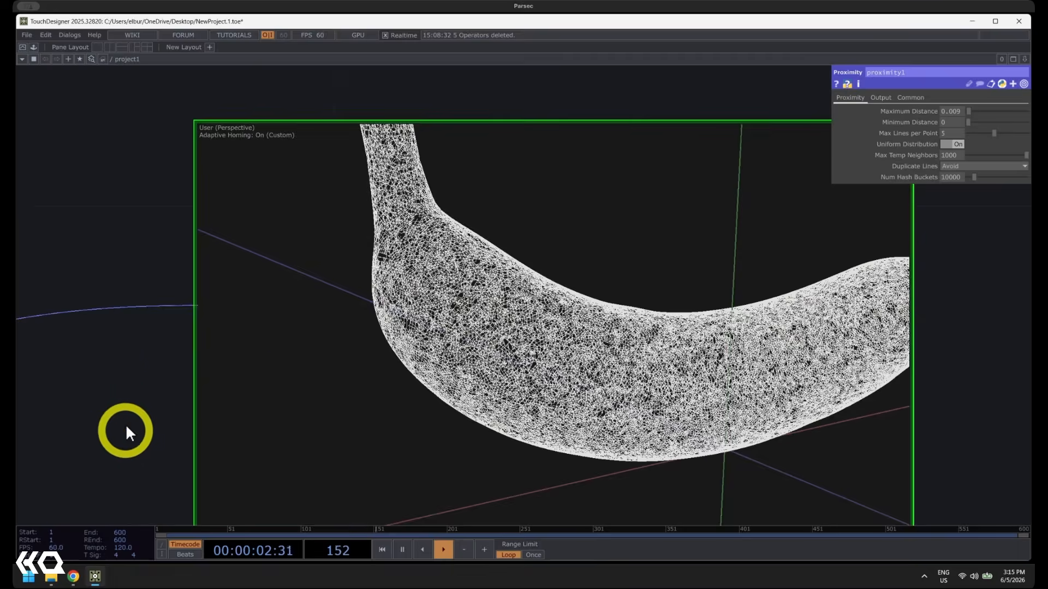
Deactivate the proximity1 viewer and move proximity1 further from particle1 to make room for another operator between them
drag(124, 428, 99, 327)
scroll(100, 327, down, 1)
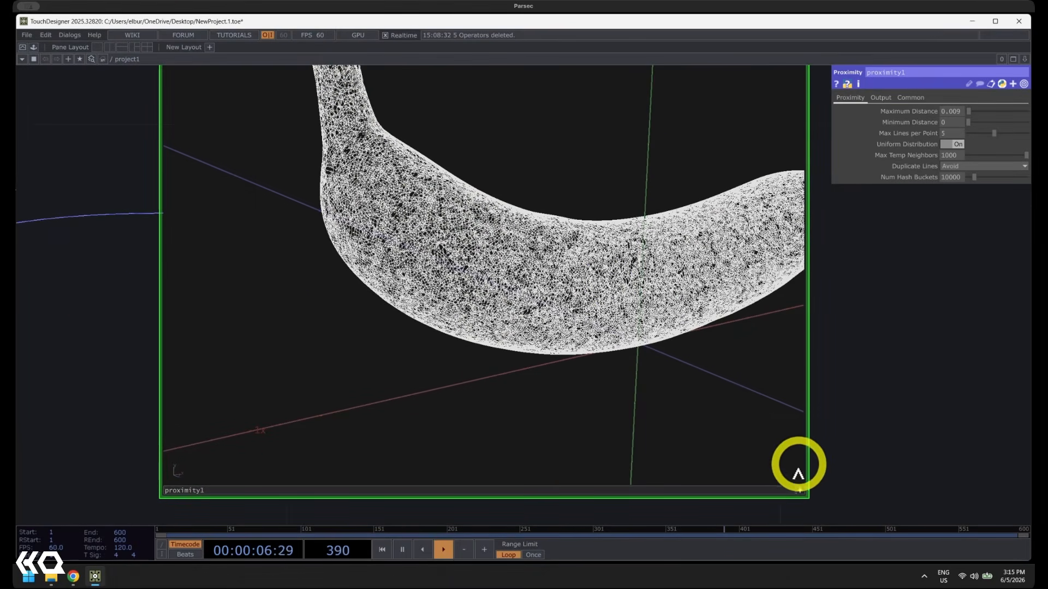
click(800, 489)
drag(853, 467, 798, 582)
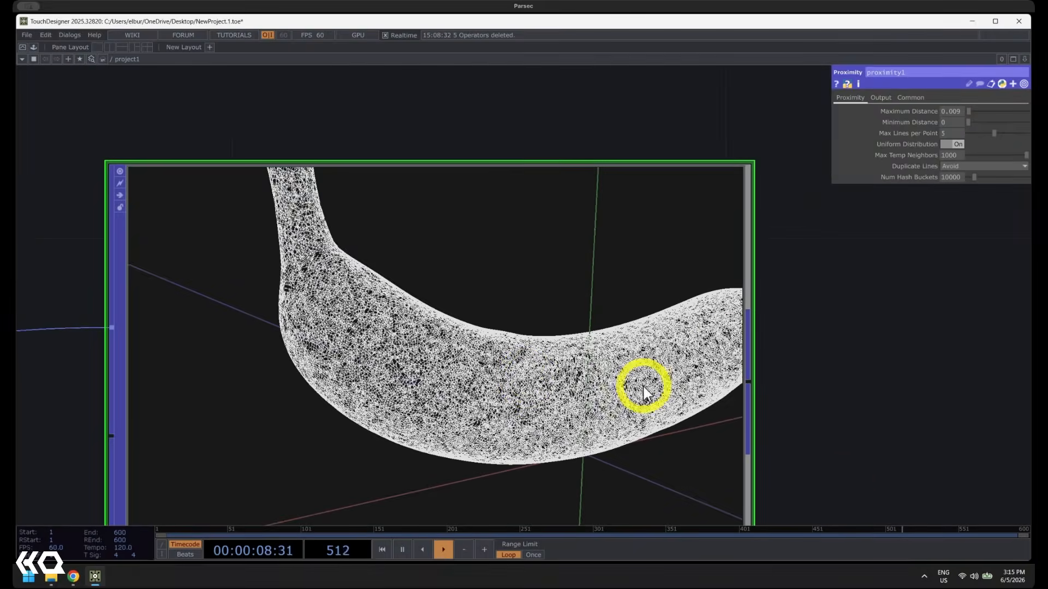
scroll(526, 377, down, 1)
key(a)
drag(560, 397, 812, 384)
scroll(812, 384, down, 4)
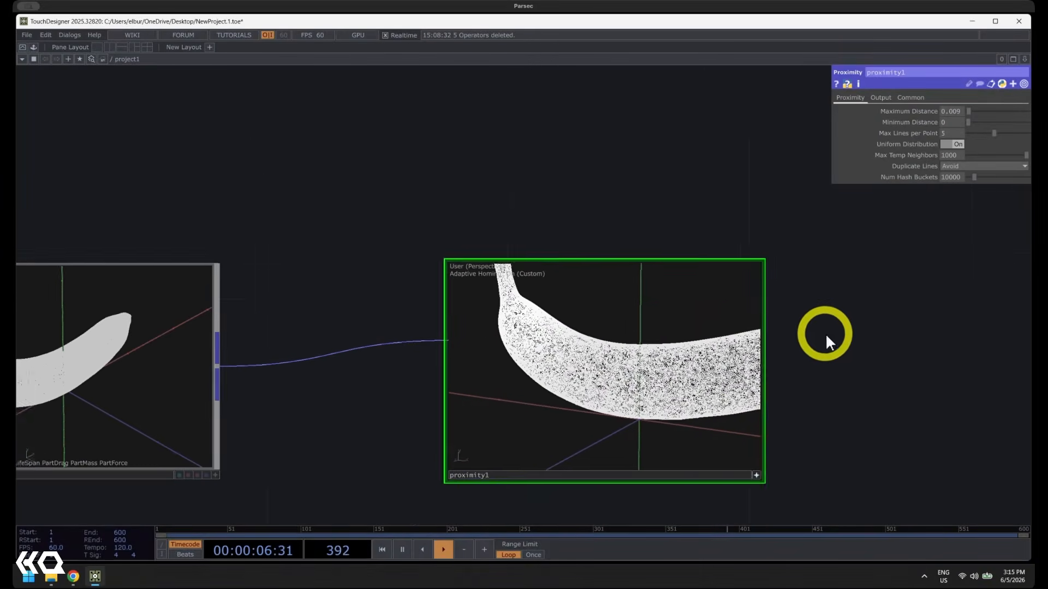
drag(825, 333, 809, 286)
drag(594, 353, 819, 334)
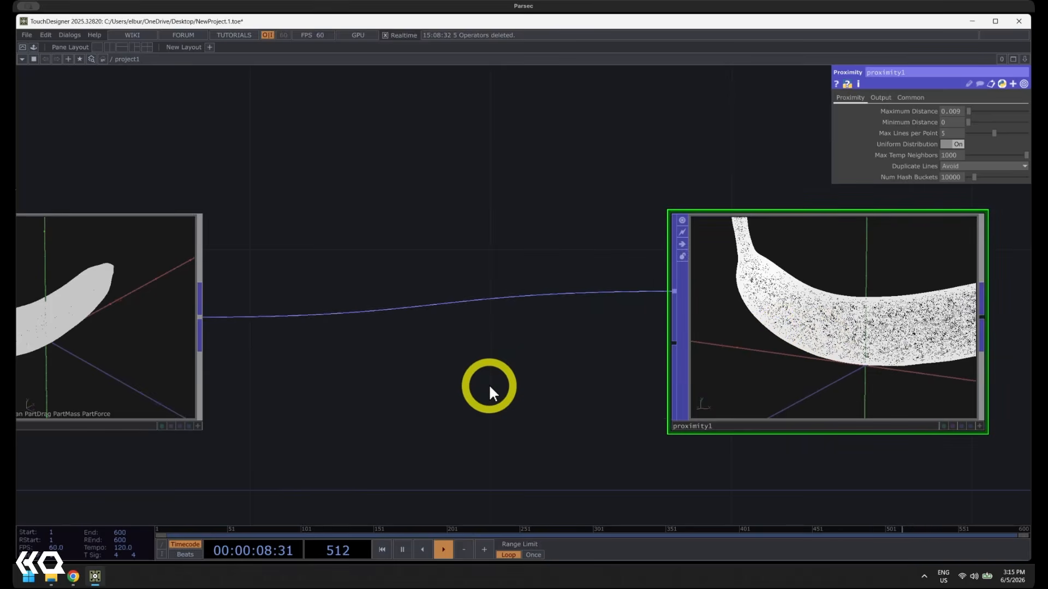
scroll(464, 390, down, 3)
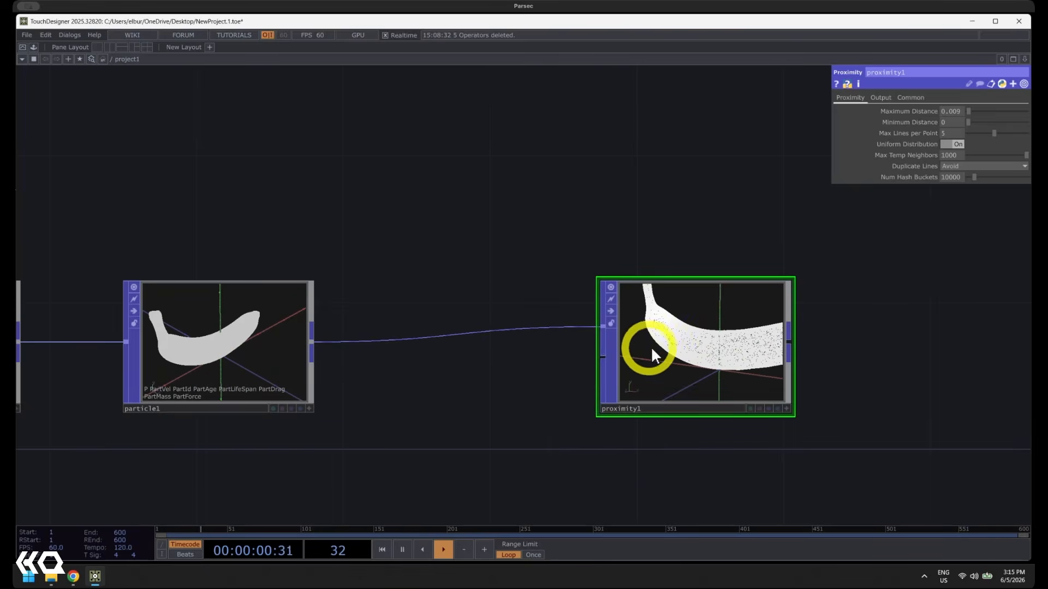
drag(648, 346, 738, 355)
Select particle1 and review its parameters and its connection to proximity1
click(261, 350)
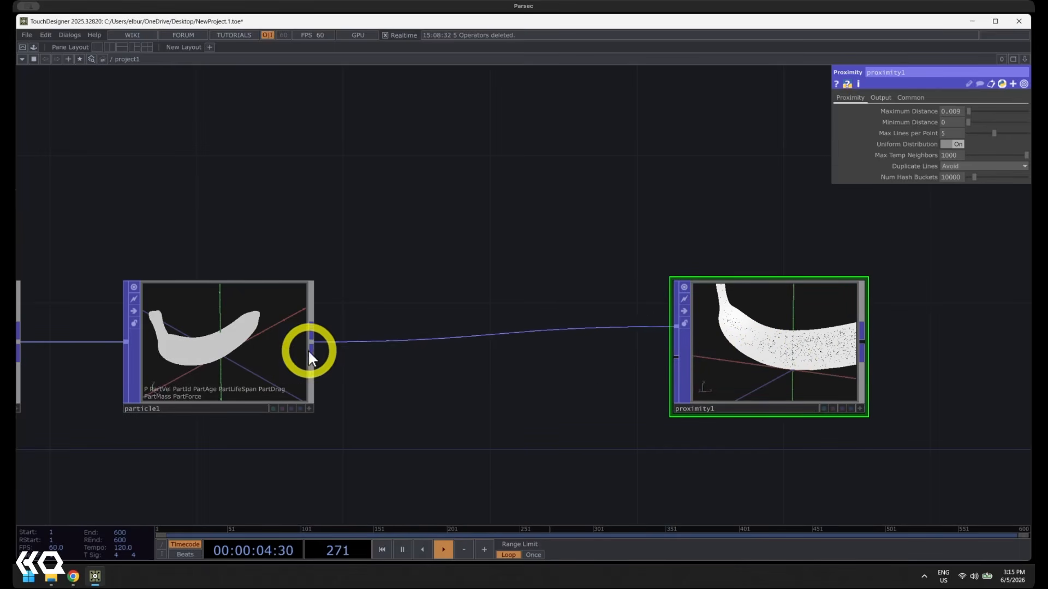
click(313, 287)
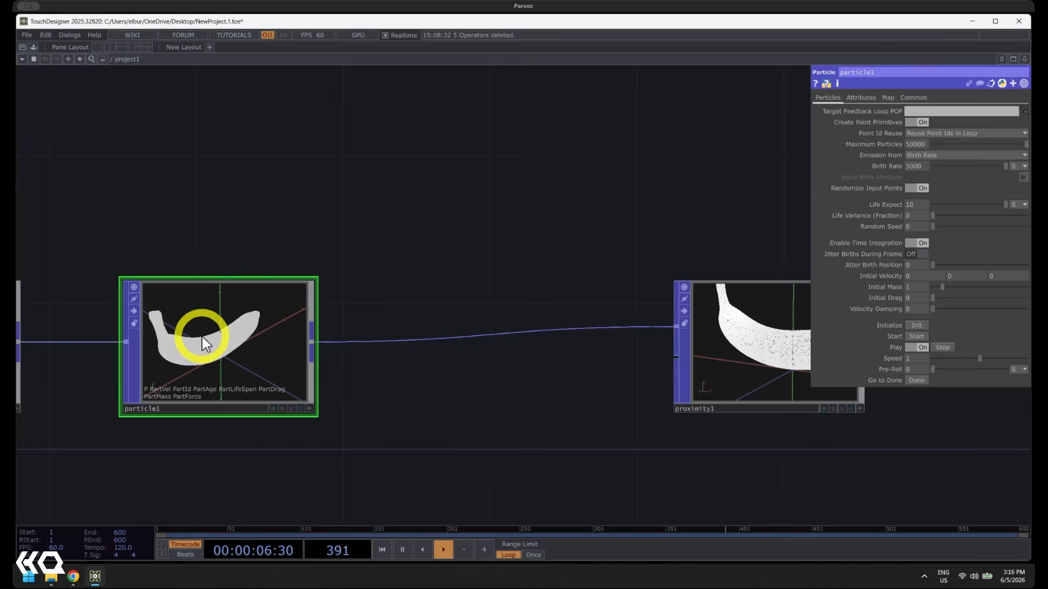
drag(459, 350, 503, 331)
scroll(449, 346, up, 1)
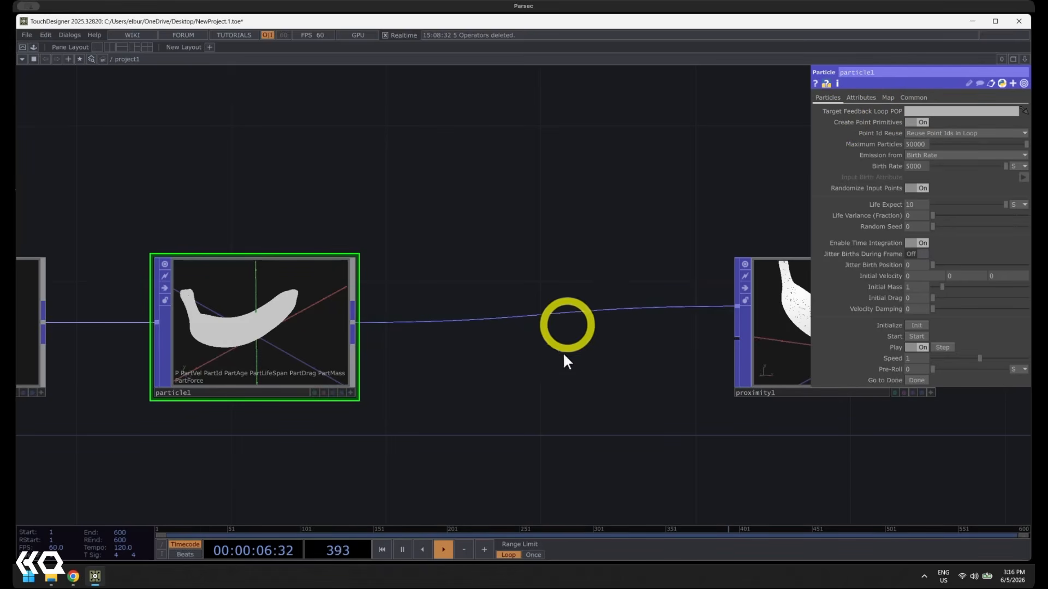
drag(579, 366, 457, 368)
scroll(459, 369, down, 1)
drag(673, 378, 707, 378)
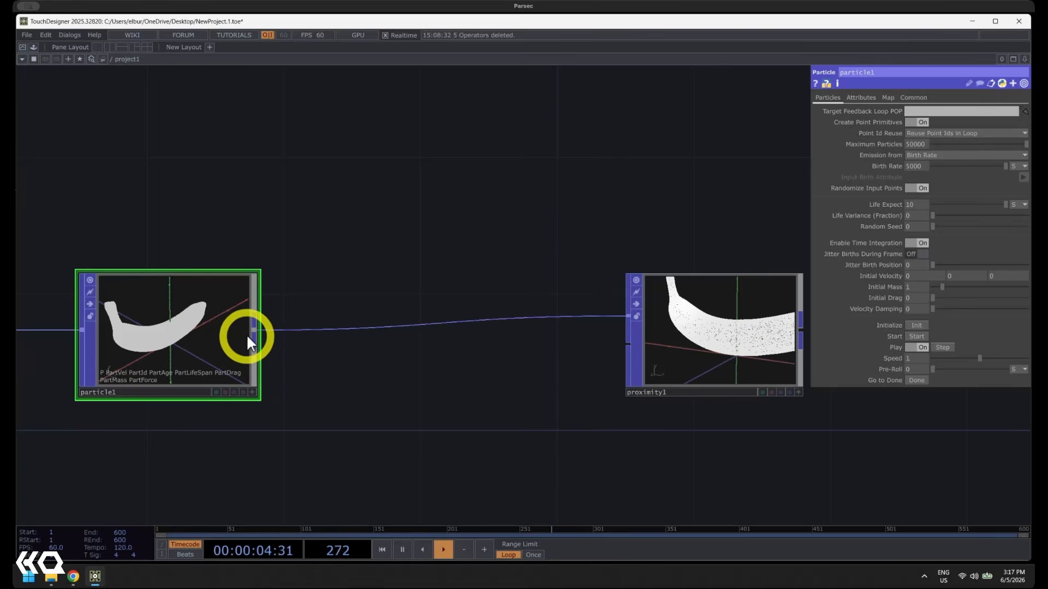
Insert a Noise POP on the wire between particle1 and proximity1 and examine the deformed banana points
right_click(445, 320)
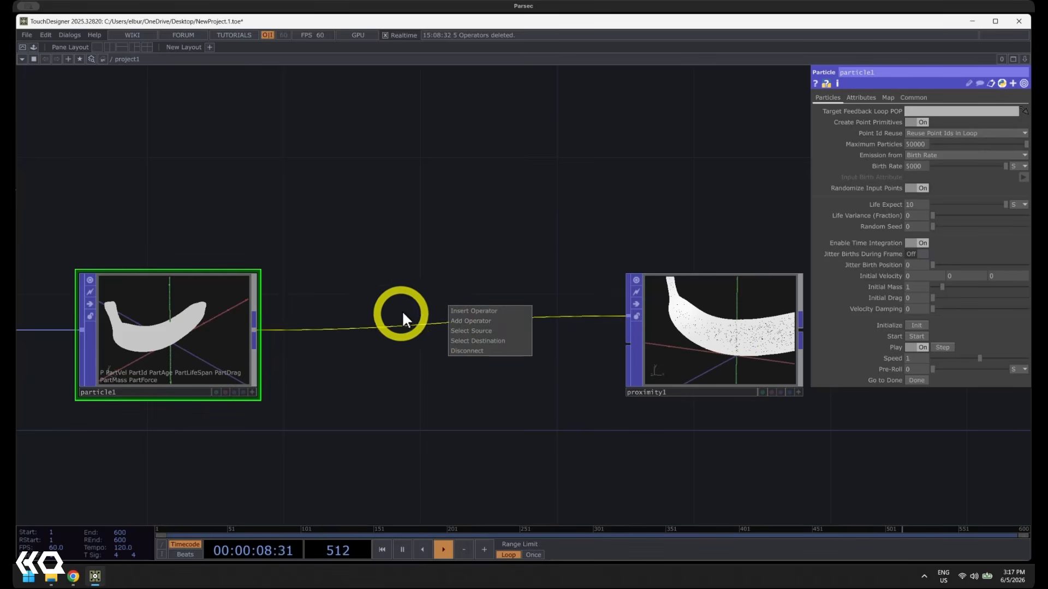
click(463, 307)
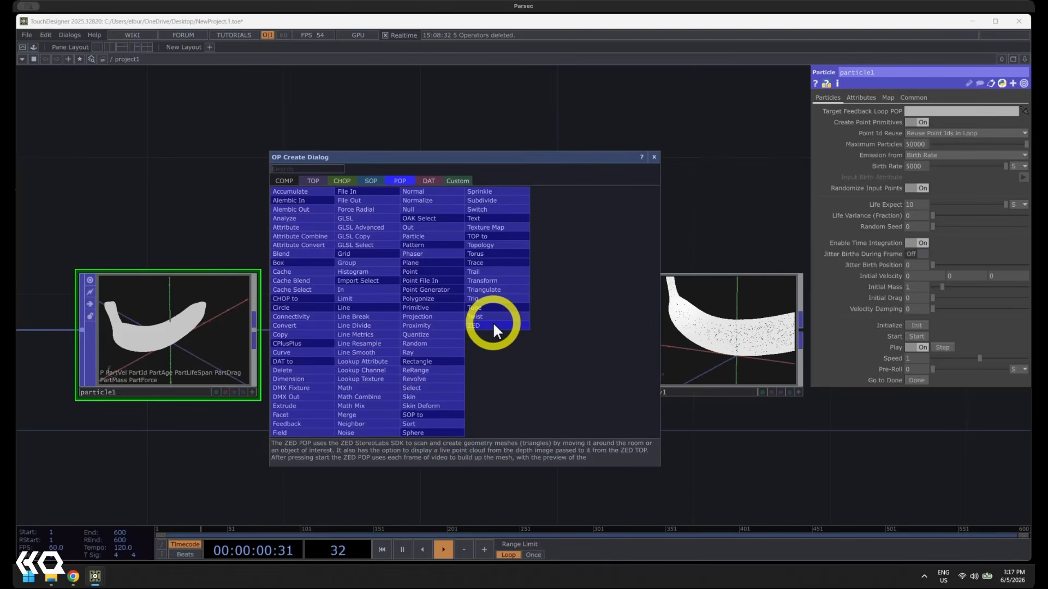
text(noise)
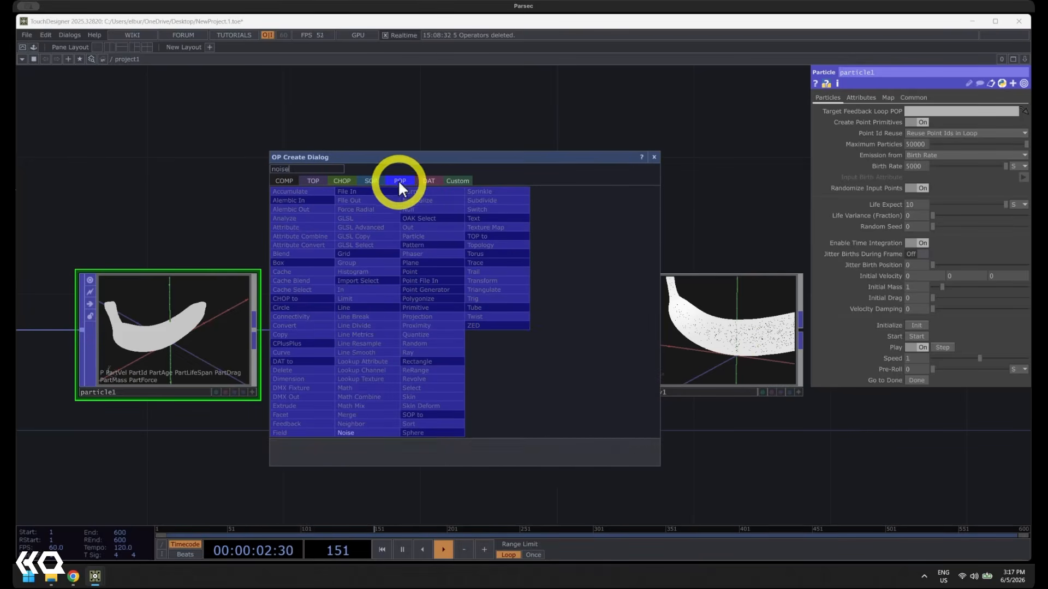
click(355, 432)
click(453, 326)
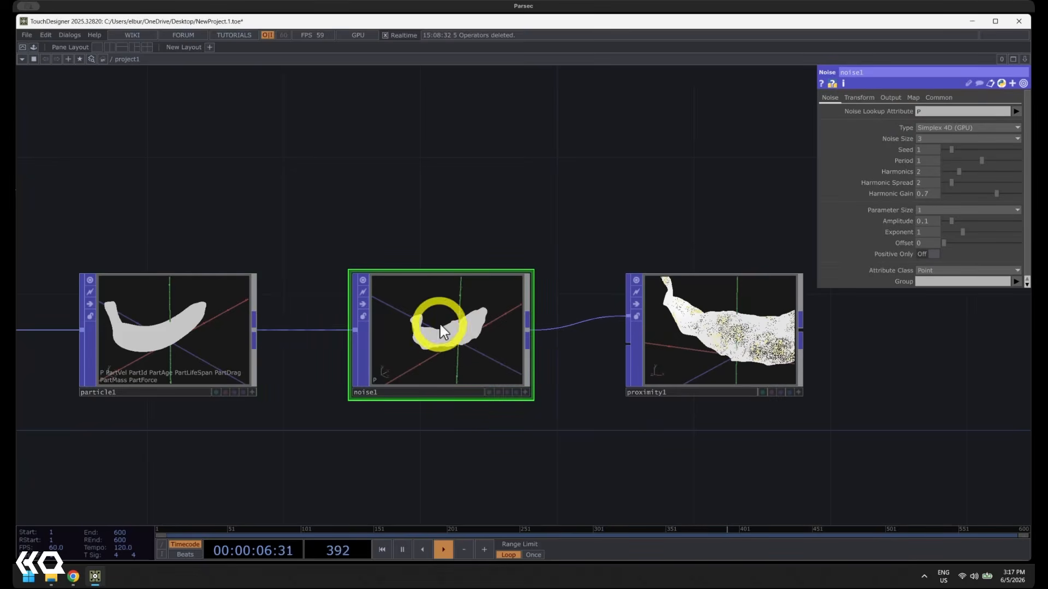
scroll(443, 330, up, 6)
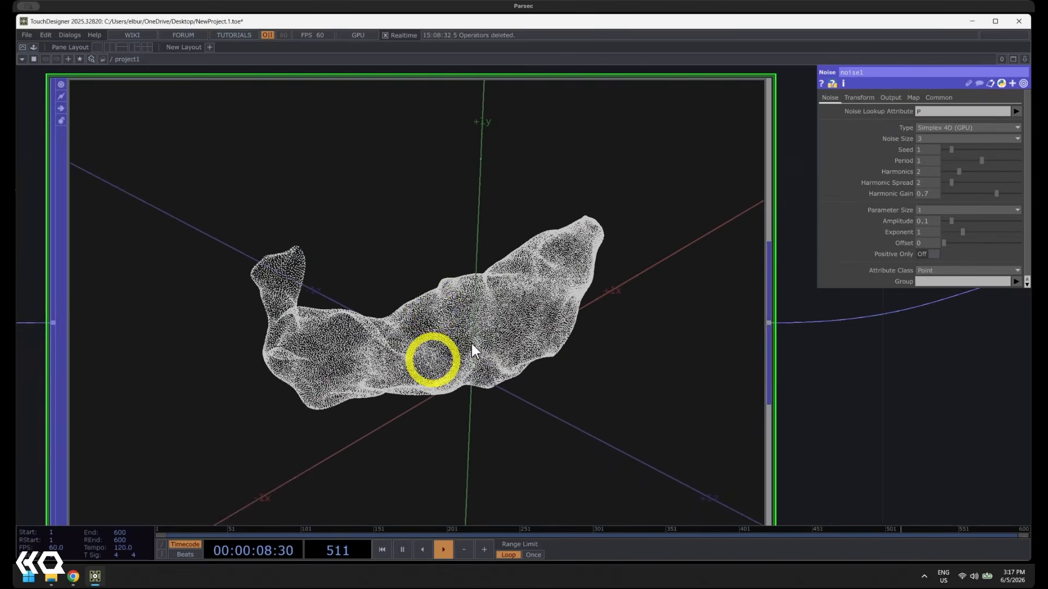
scroll(458, 313, up, 3)
scroll(451, 333, down, 5)
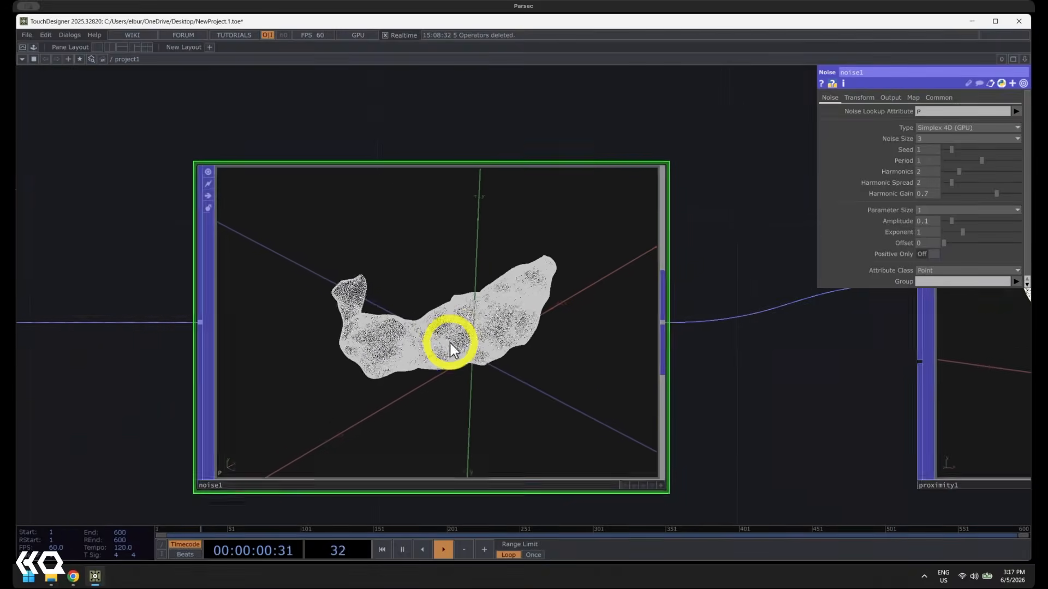
scroll(448, 344, down, 6)
drag(336, 407, 557, 389)
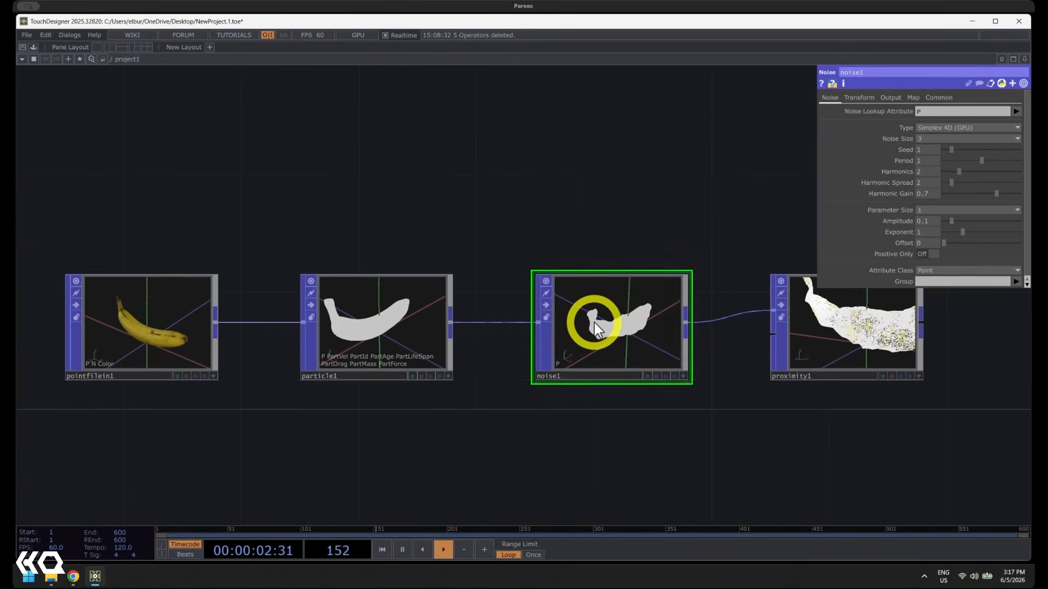
Assign noise1 as particle1's Target Feedback Loop POP and examine how the particles move
click(371, 326)
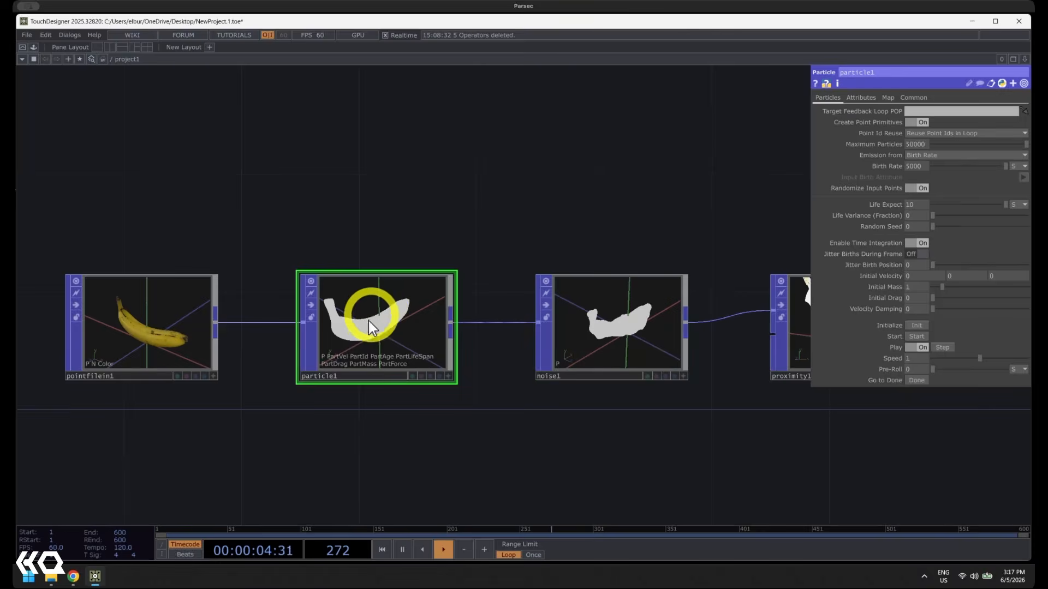
drag(452, 263, 377, 261)
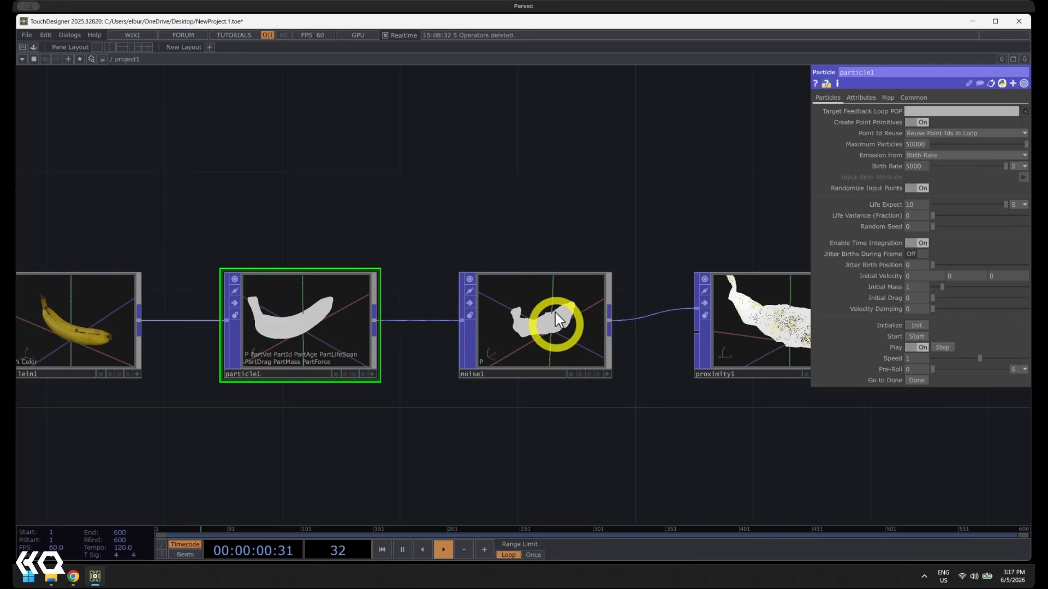
drag(537, 329, 906, 110)
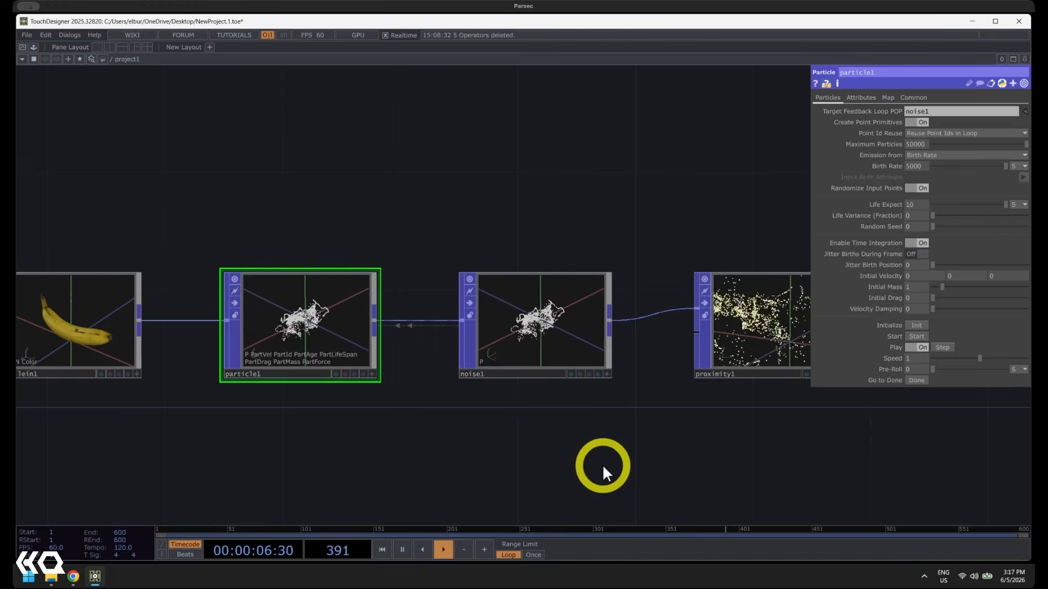
scroll(540, 361, up, 5)
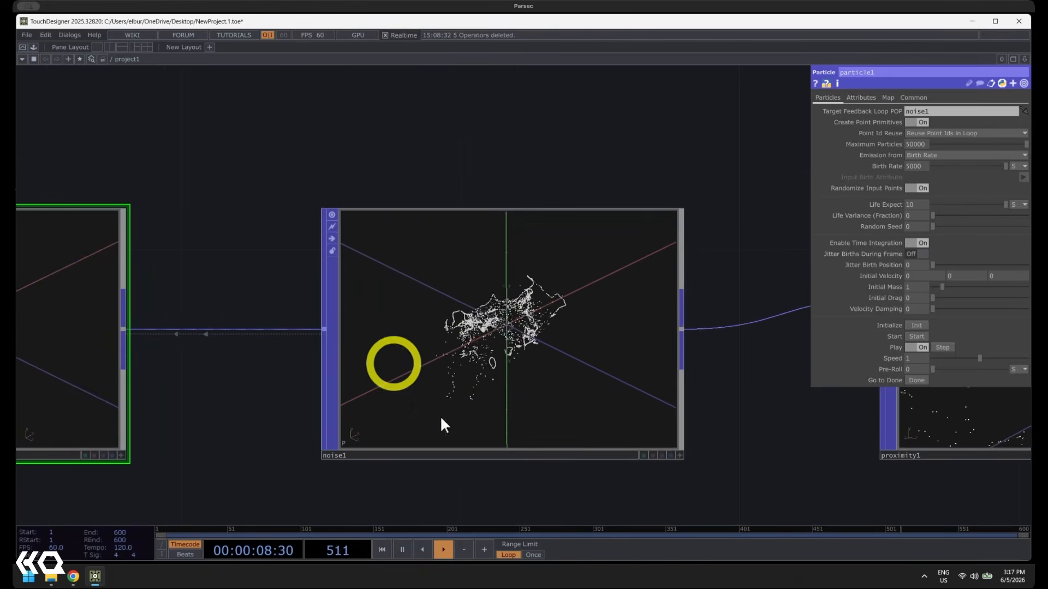
scroll(546, 317, down, 4)
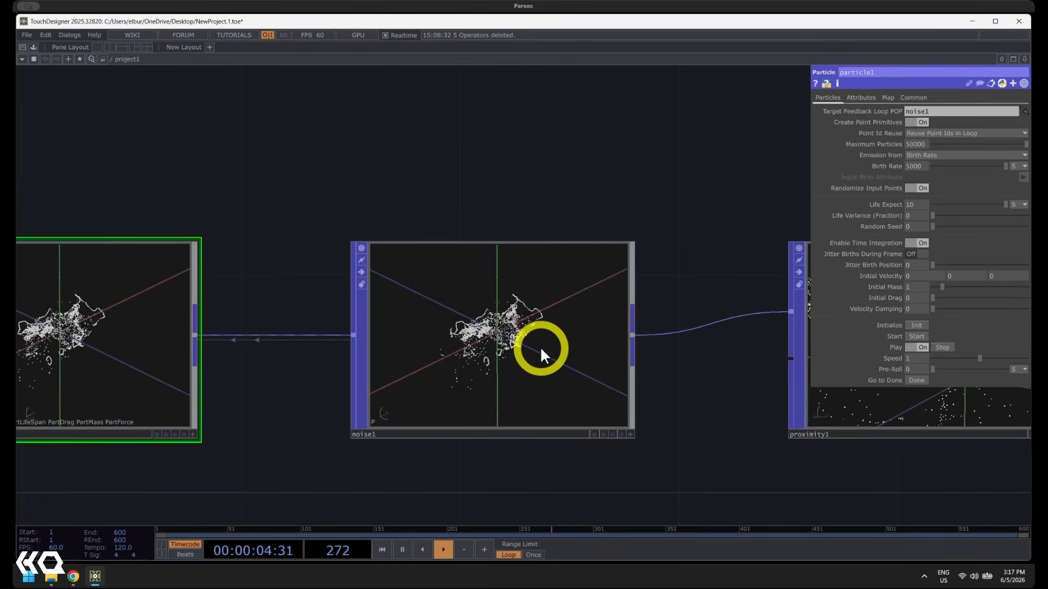
scroll(508, 233, down, 2)
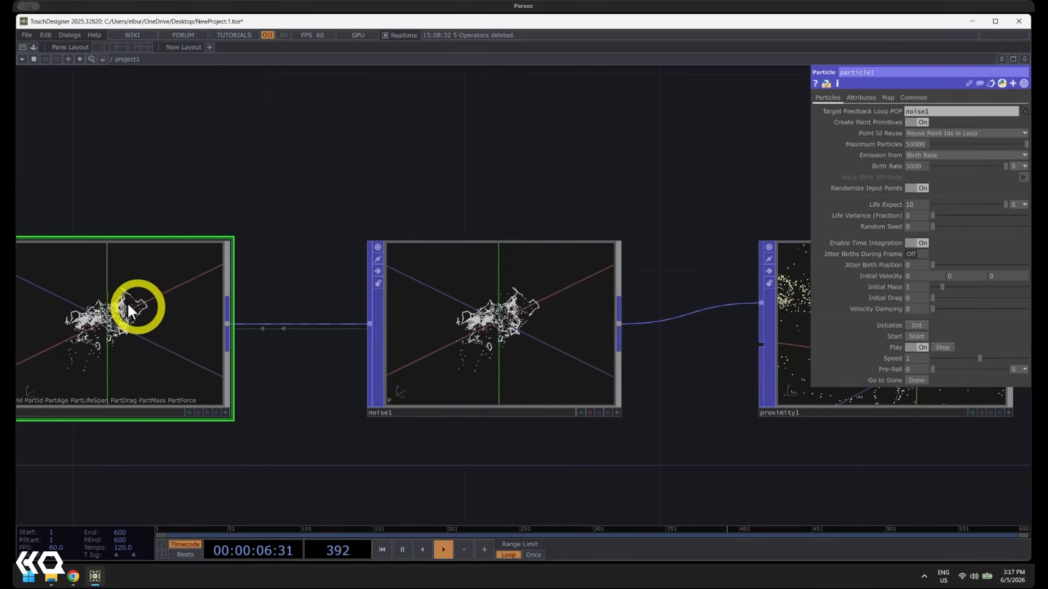
Lower noise1's Amplitude to 0.006 to soften the particle motion
click(500, 325)
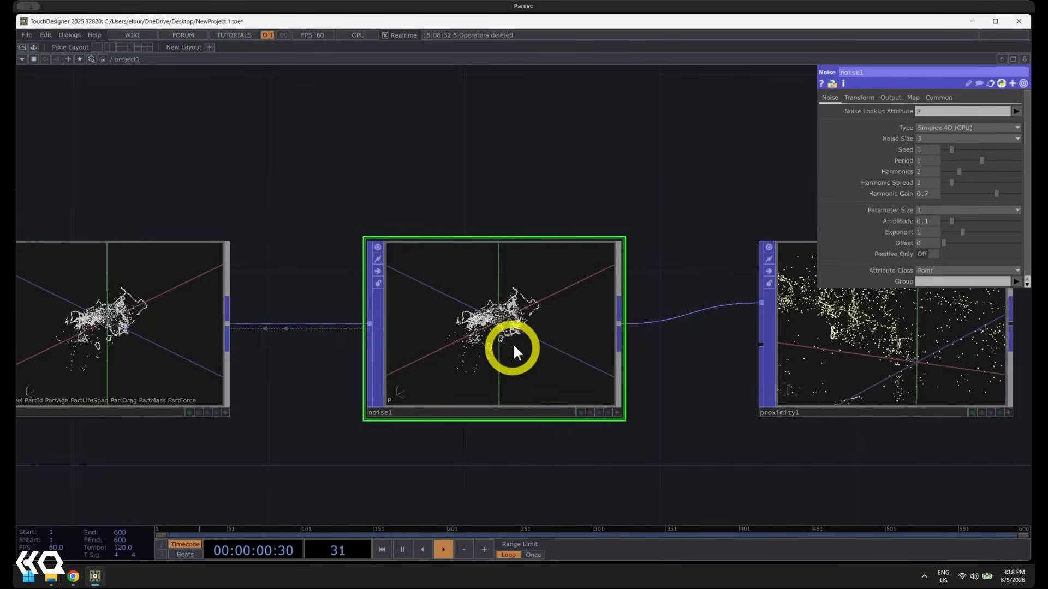
drag(614, 216, 523, 231)
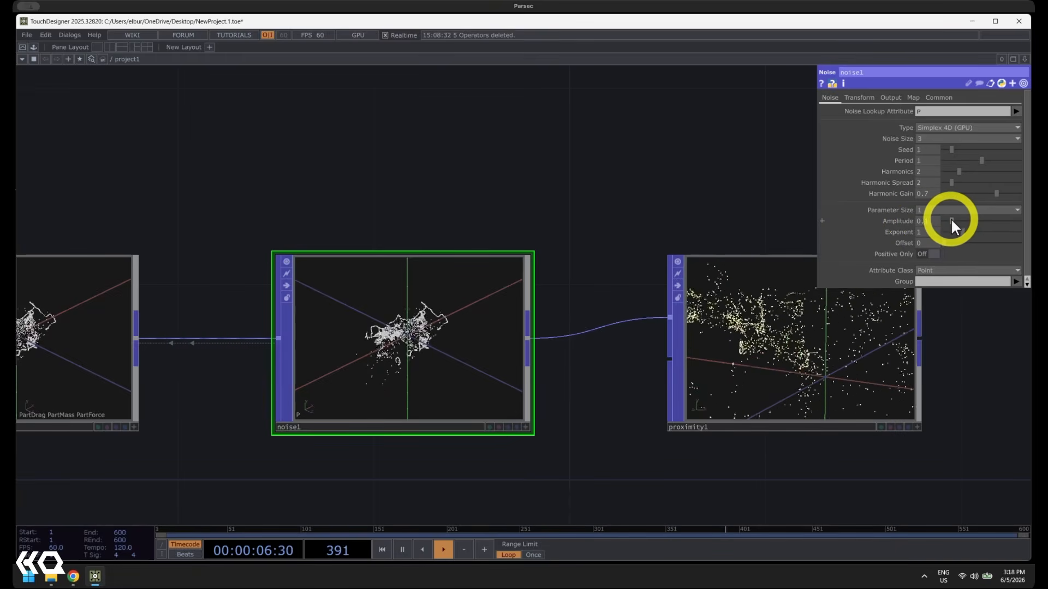
drag(951, 218, 942, 218)
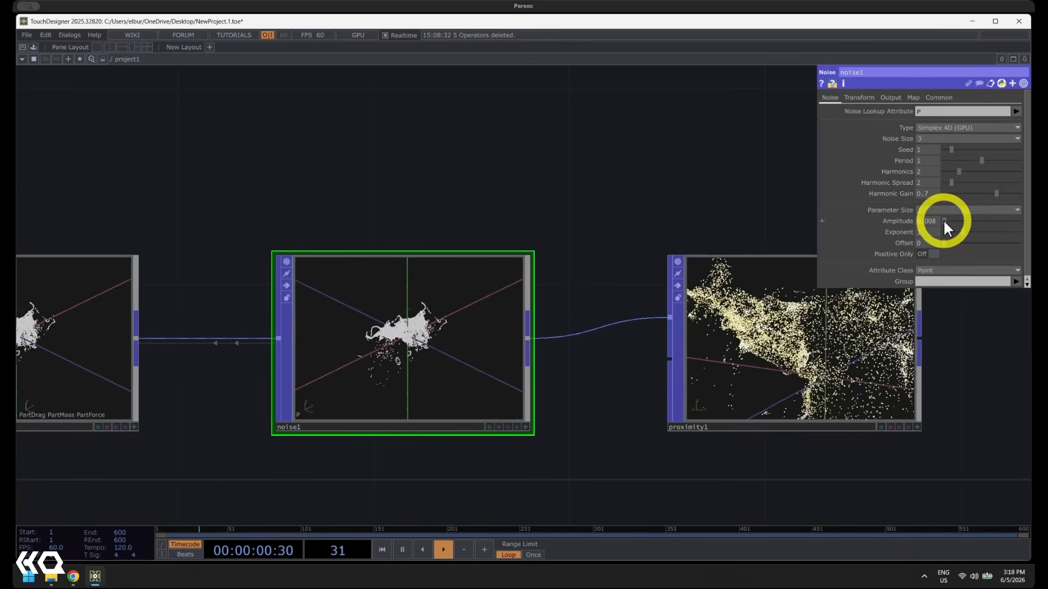
drag(943, 219, 904, 244)
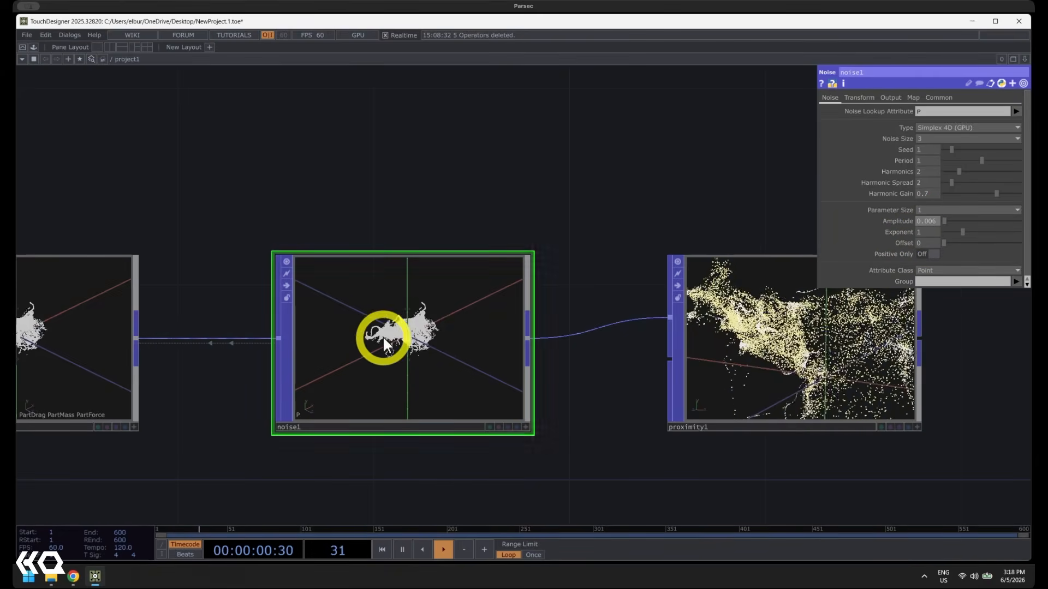
Activate the noise1 viewer, frame the particles up close, and set the noise Type to Perlin 2D (GPU)
scroll(382, 336, up, 3)
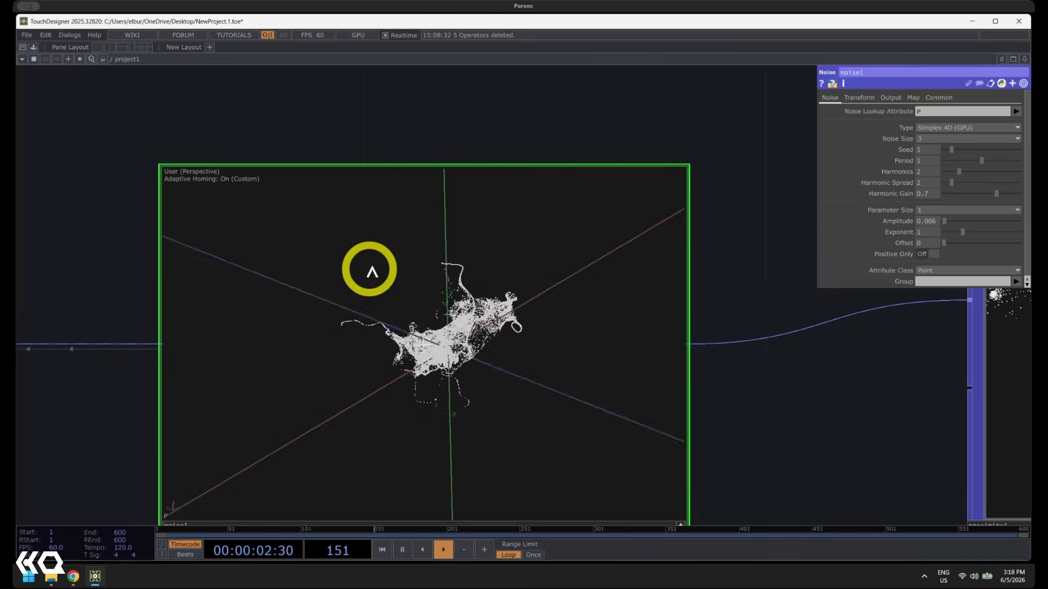
drag(369, 269, 428, 322)
middle_drag(428, 322, 658, 350)
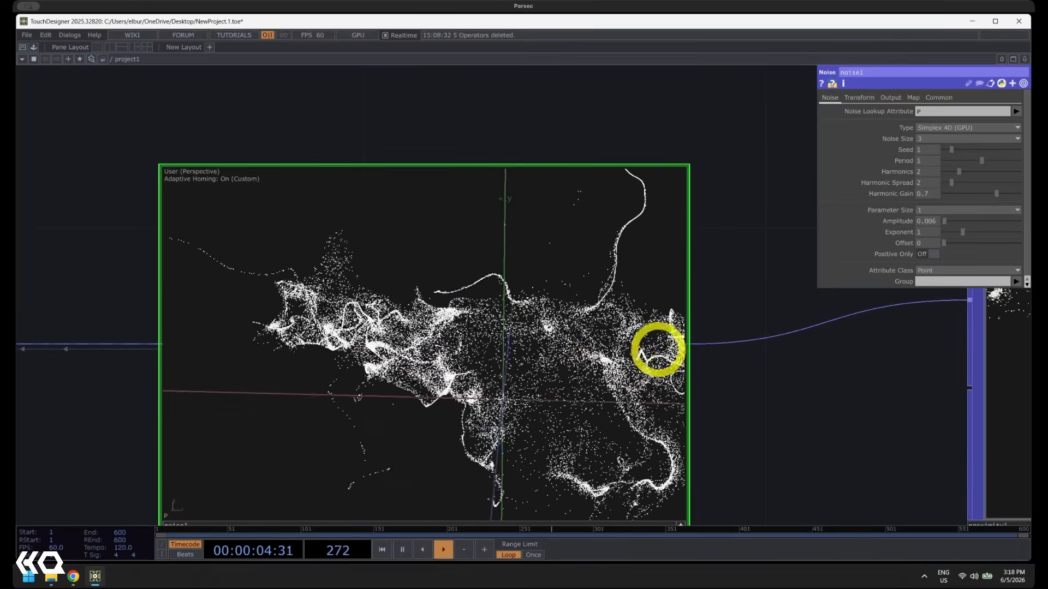
drag(658, 350, 655, 227)
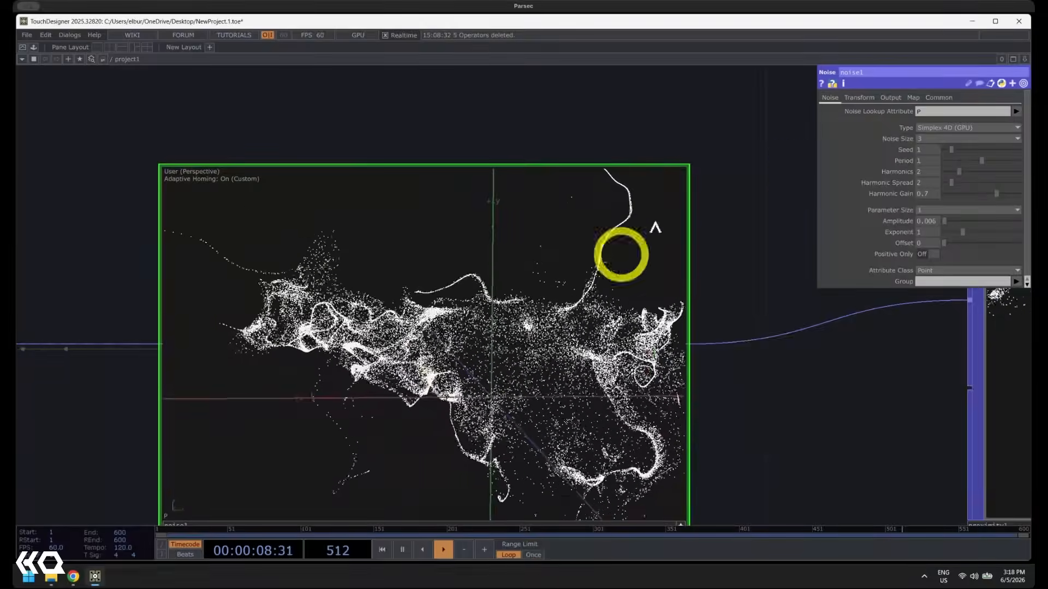
click(937, 125)
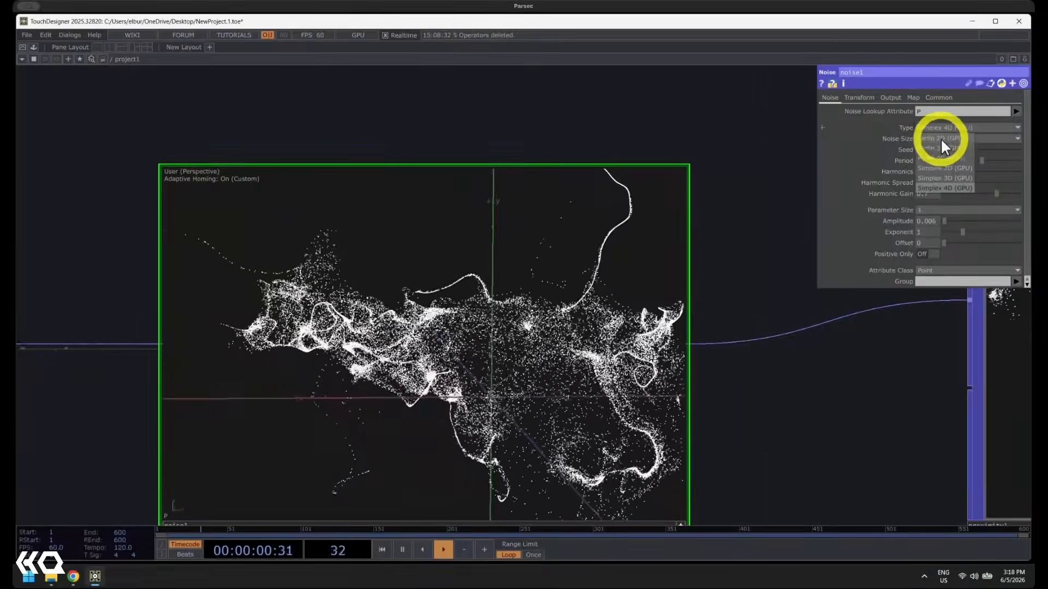
click(941, 137)
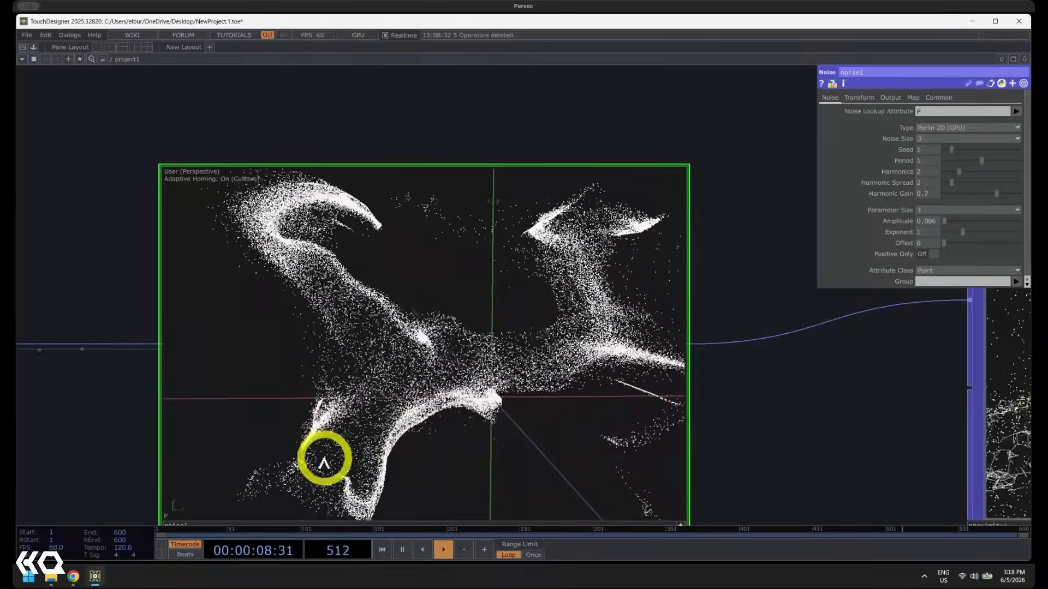
Try Simplex 2D (GPU) as noise1's Type, observe the motion, and settle on Simplex 4D (GPU)
click(929, 128)
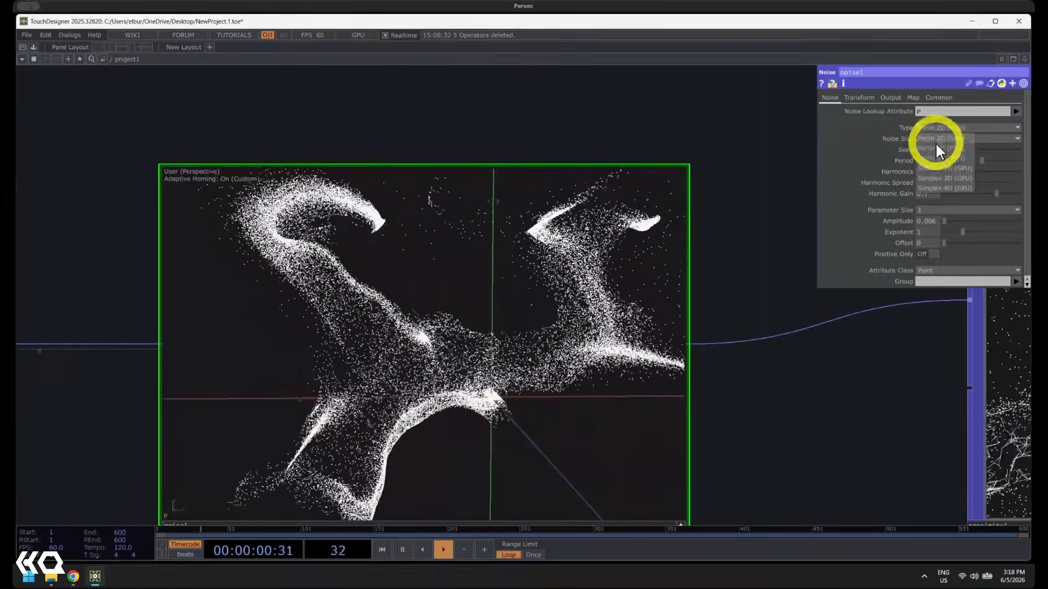
click(934, 166)
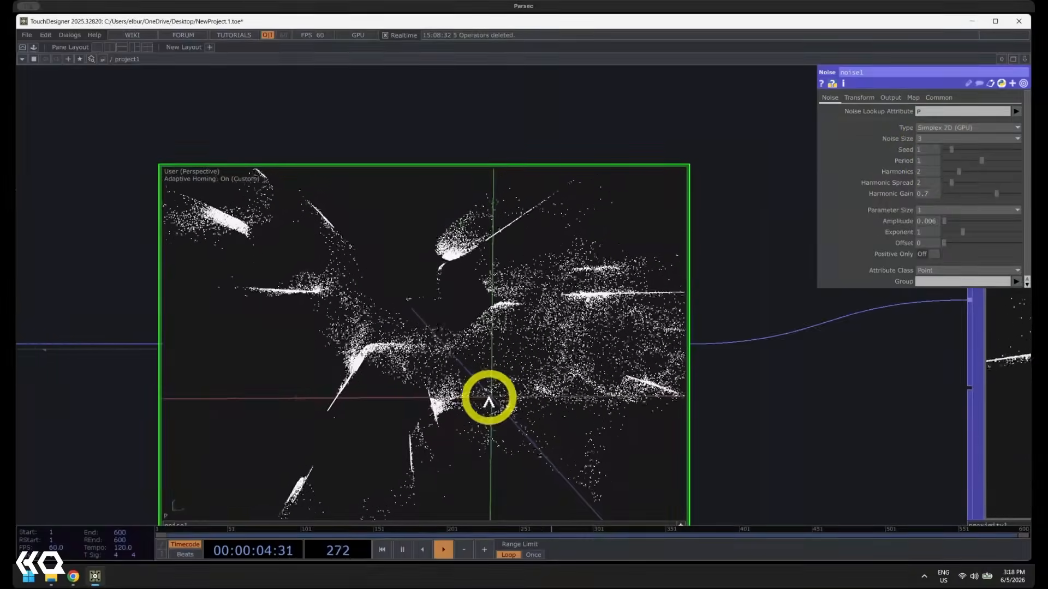
click(925, 128)
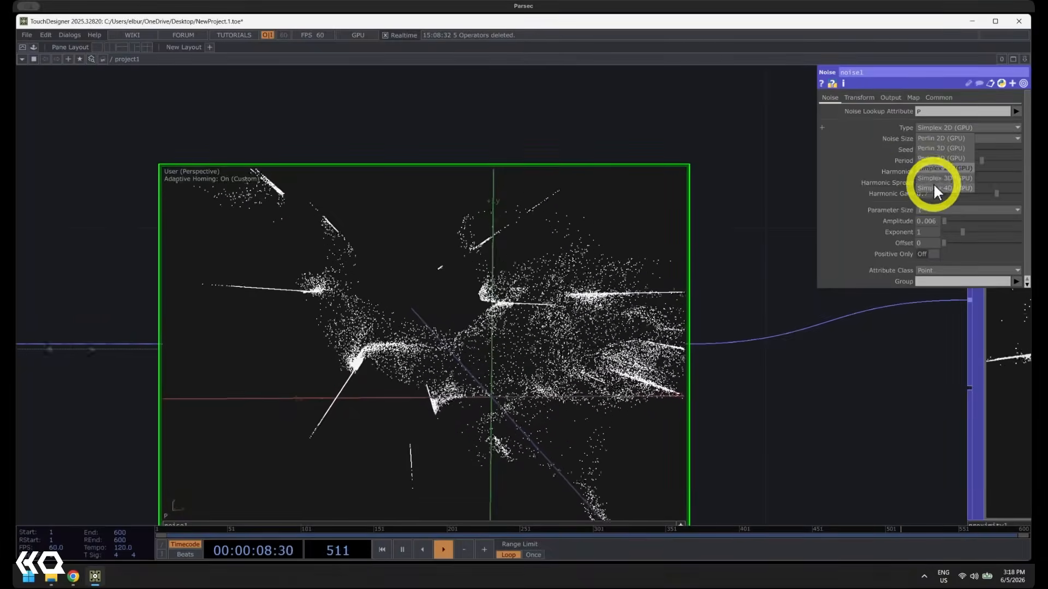
click(934, 188)
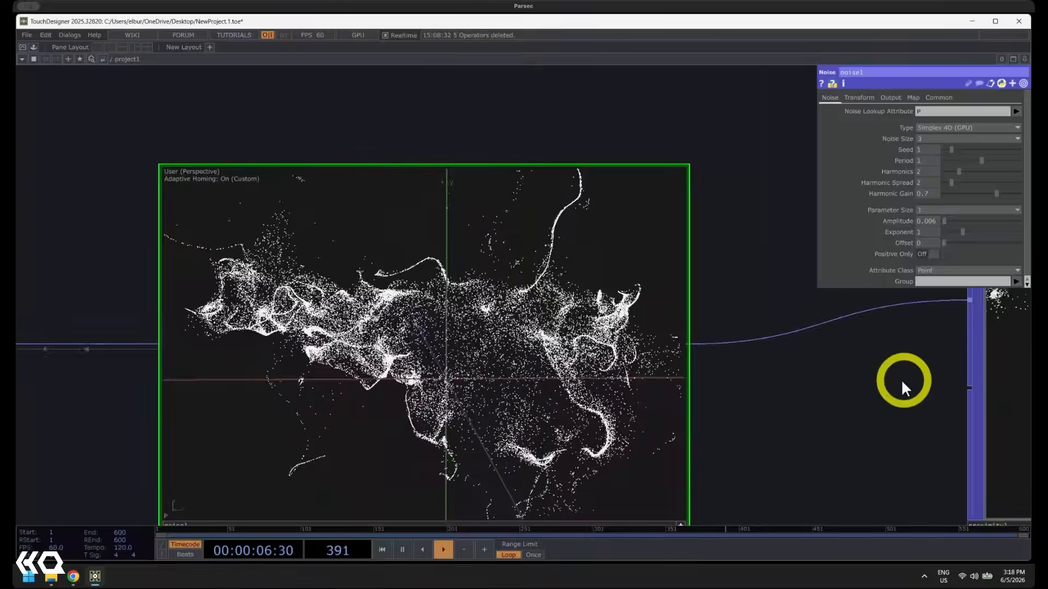
Activate the proximity1 viewer, home it, frame the deformed particles up close from the front, and deactivate the viewer again
drag(902, 379, 429, 401)
drag(541, 383, 334, 328)
drag(940, 352, 861, 357)
click(576, 302)
key(a)
key(h)
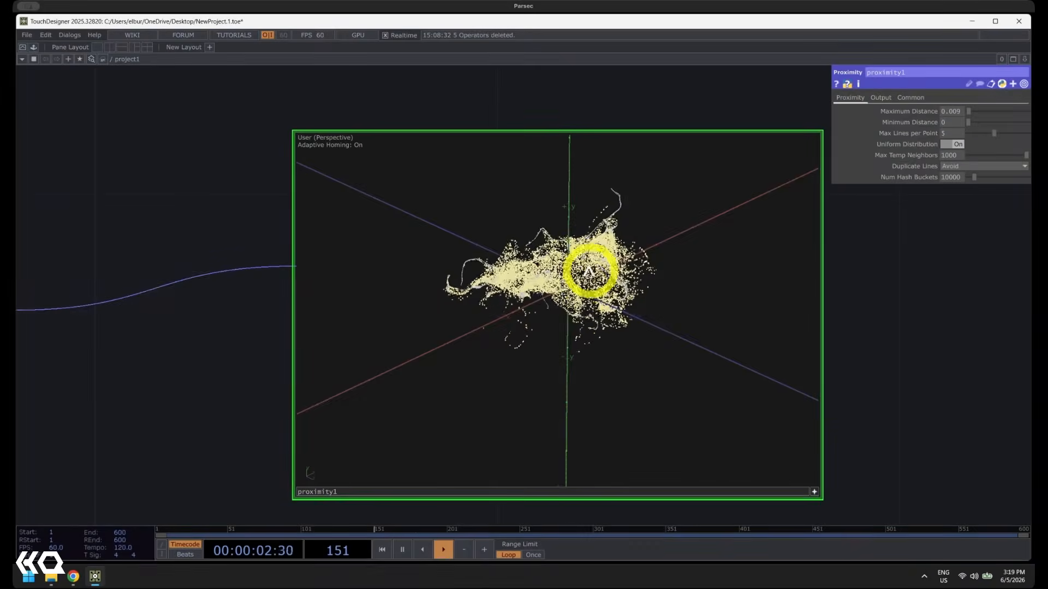
scroll(588, 271, up, 10)
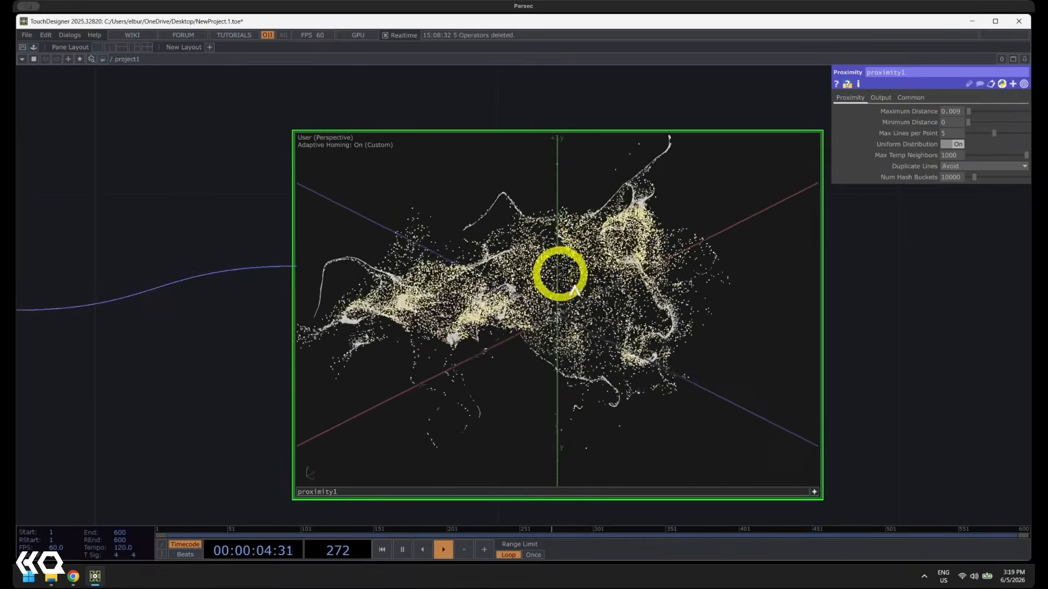
drag(577, 286, 604, 318)
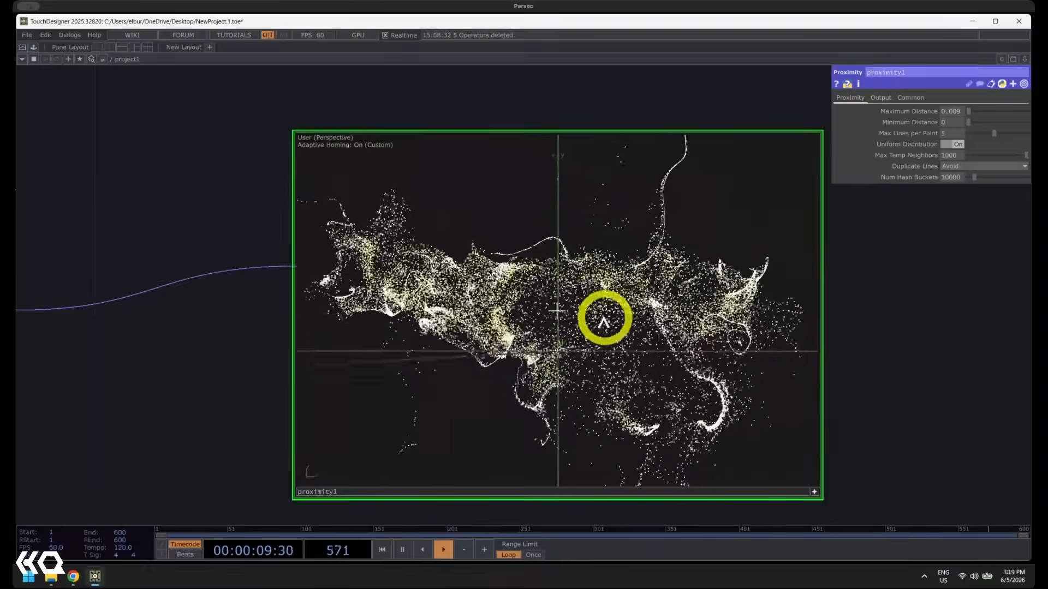
click(814, 491)
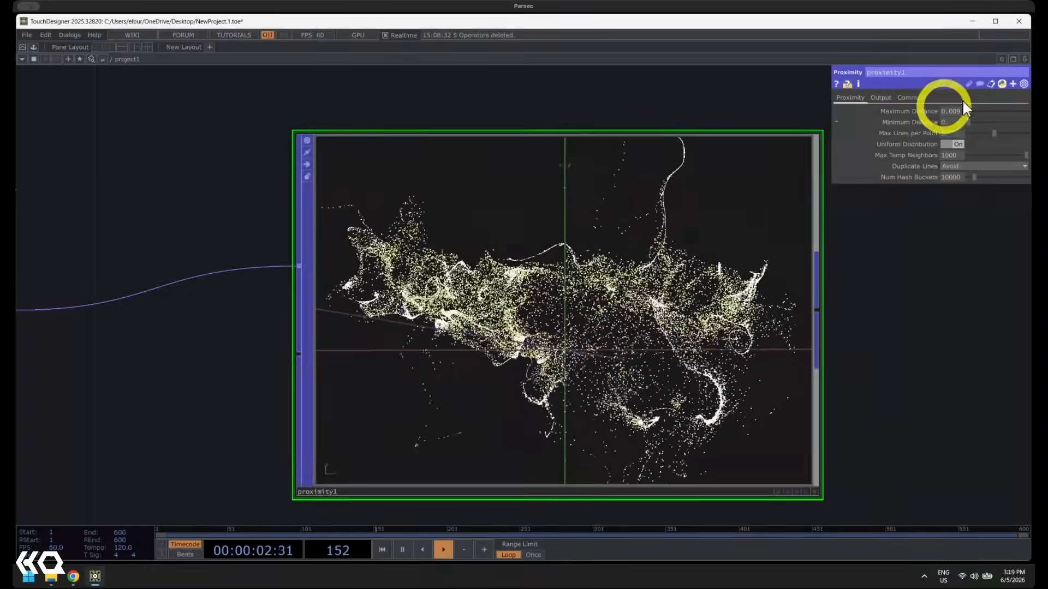
Try a Maximum Distance of 0.069 and a Minimum Distance of 0.063 on proximity1 and compare how the lines connect
drag(964, 105, 971, 111)
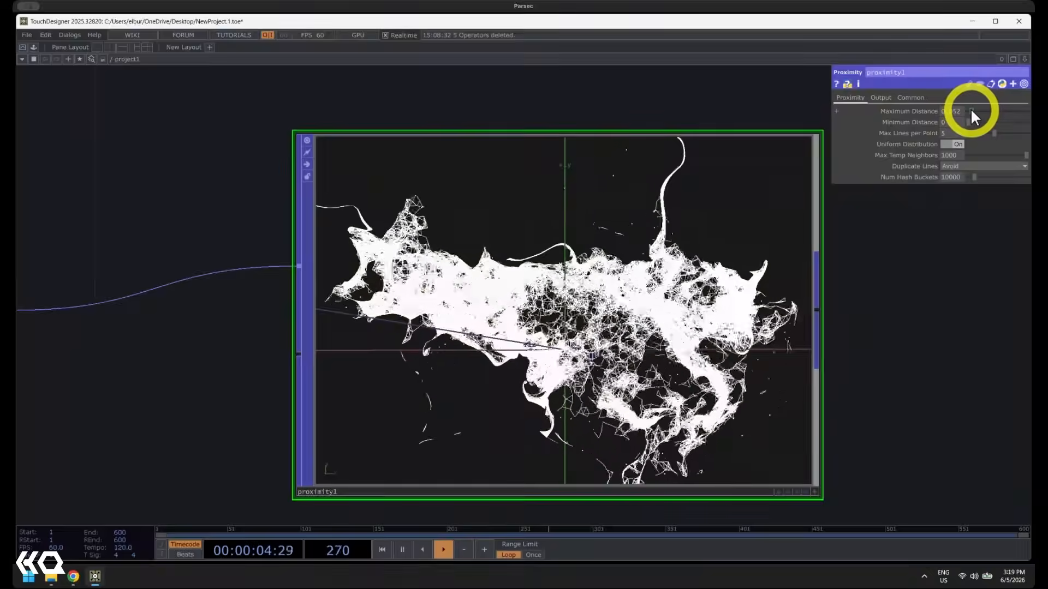
scroll(546, 284, up, 3)
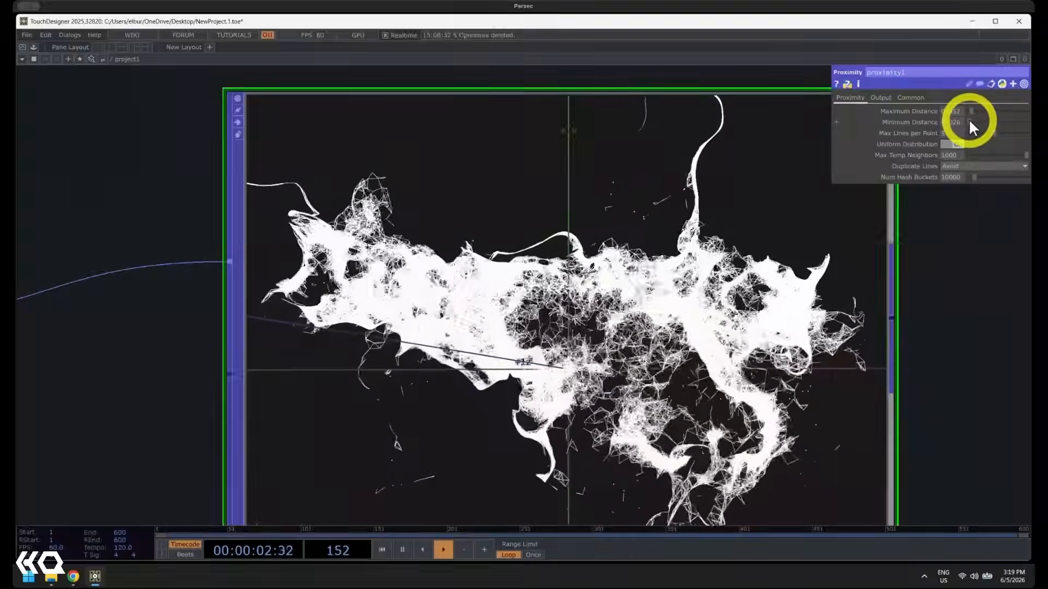
drag(971, 121, 972, 122)
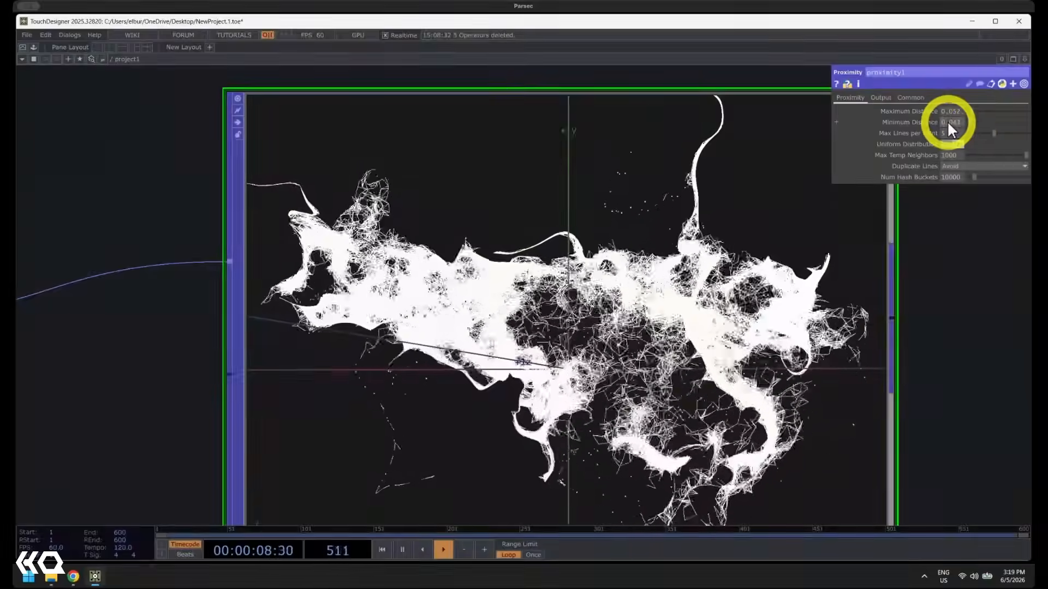
mouse_move(950, 134)
mouse_down()
mouse_move(932, 129)
mouse_move(939, 123)
mouse_up()
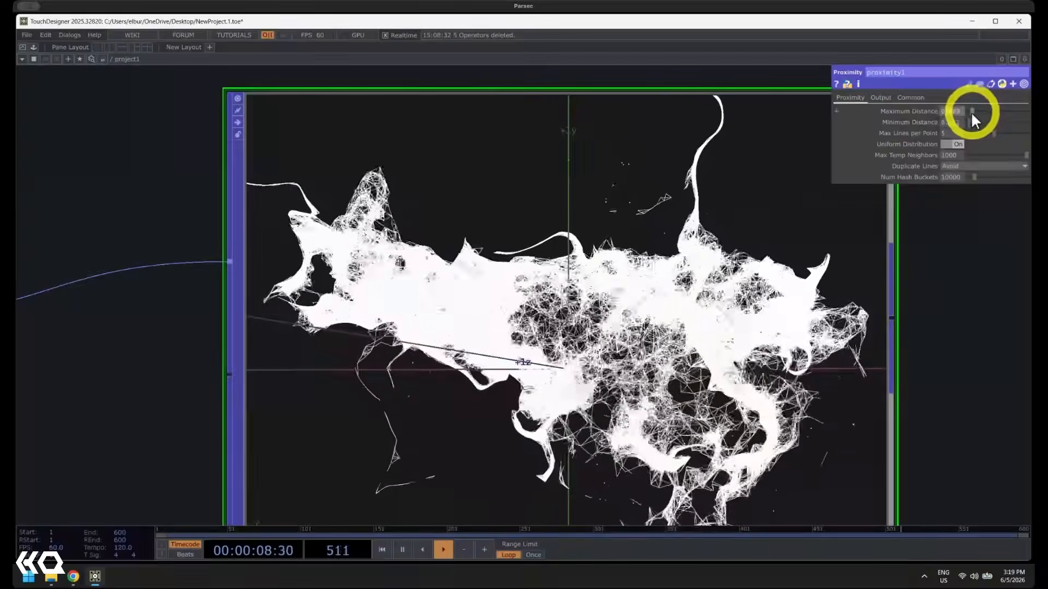
mouse_move(959, 120)
mouse_down()
mouse_move(958, 131)
mouse_move(1033, 127)
mouse_move(942, 142)
mouse_move(950, 119)
mouse_move(977, 112)
mouse_move(962, 116)
mouse_up()
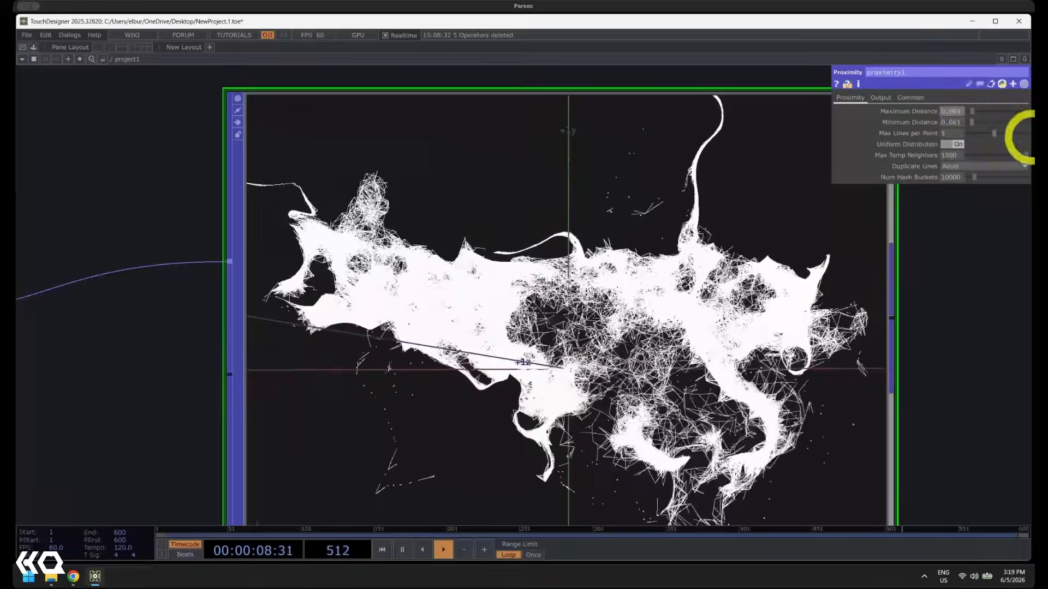
Review the operator chain from pointfilein1 through particle1 and noise1 to proximity1, examining each operator's parameters and preview
scroll(425, 366, down, 2)
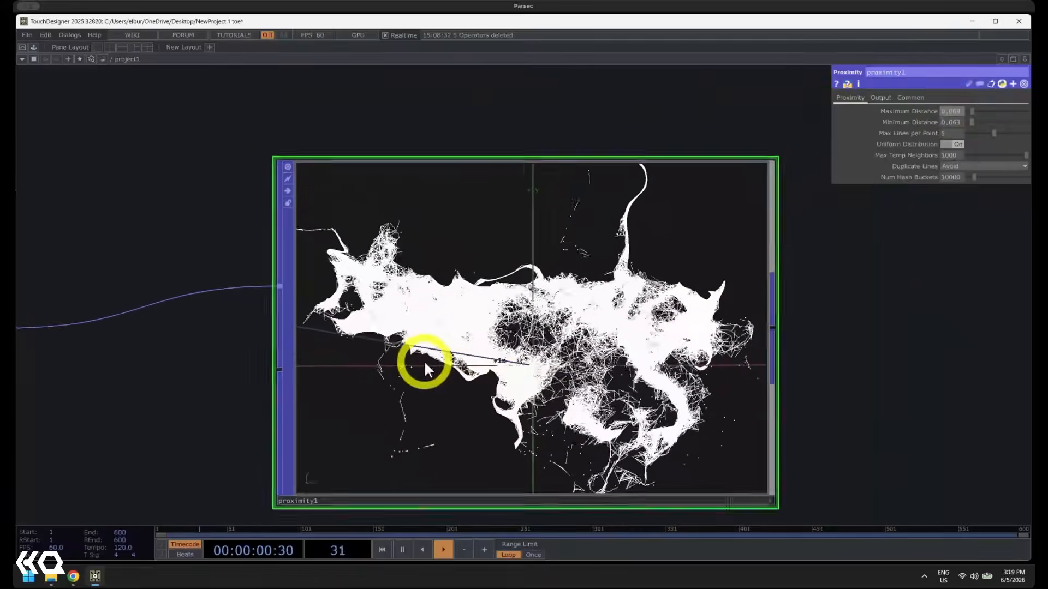
scroll(415, 371, down, 6)
scroll(228, 344, up, 3)
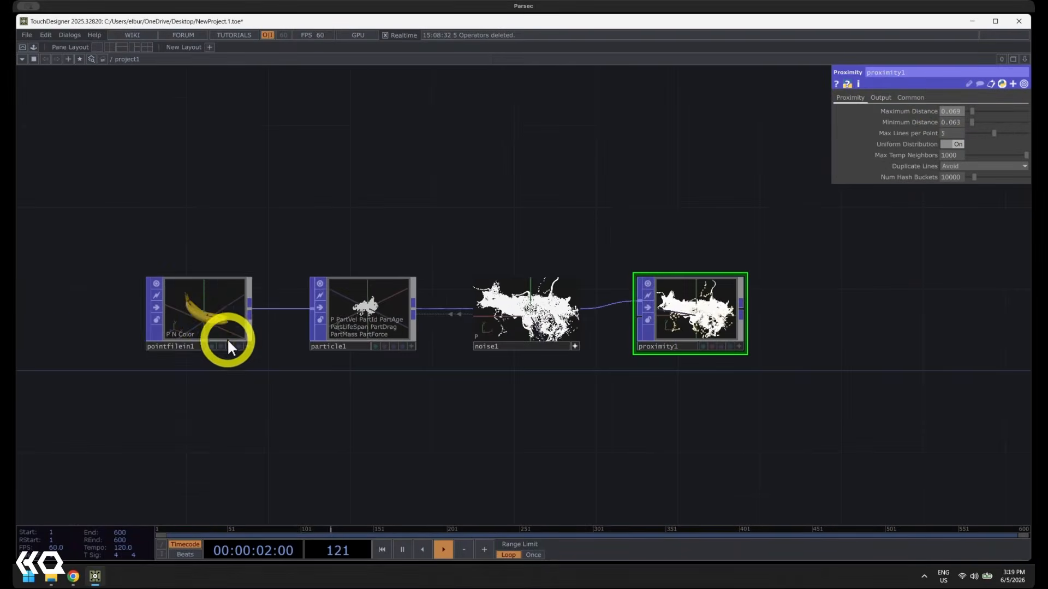
click(204, 302)
scroll(192, 330, up, 3)
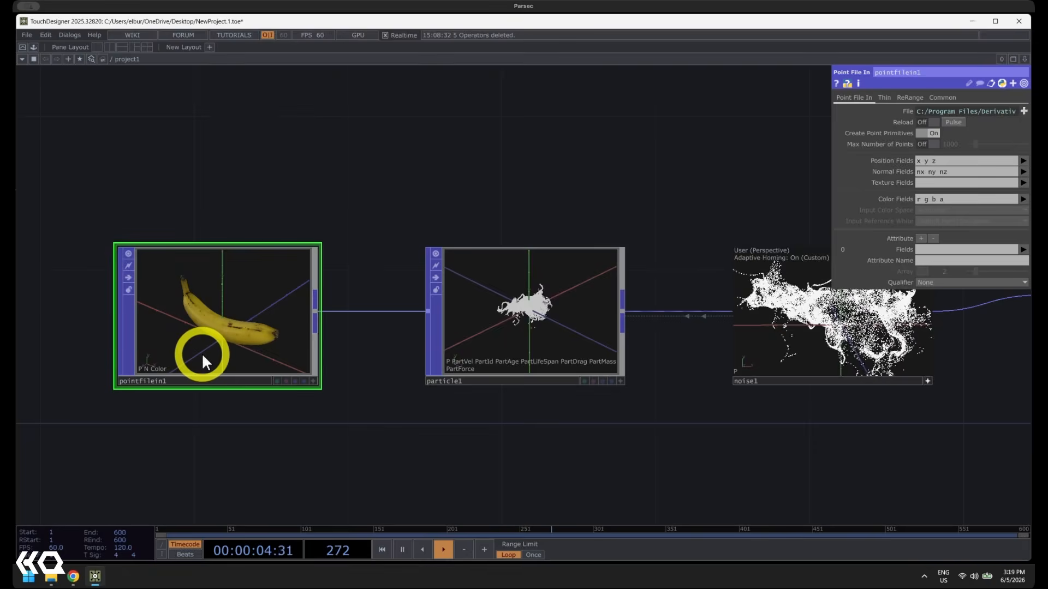
scroll(202, 354, up, 3)
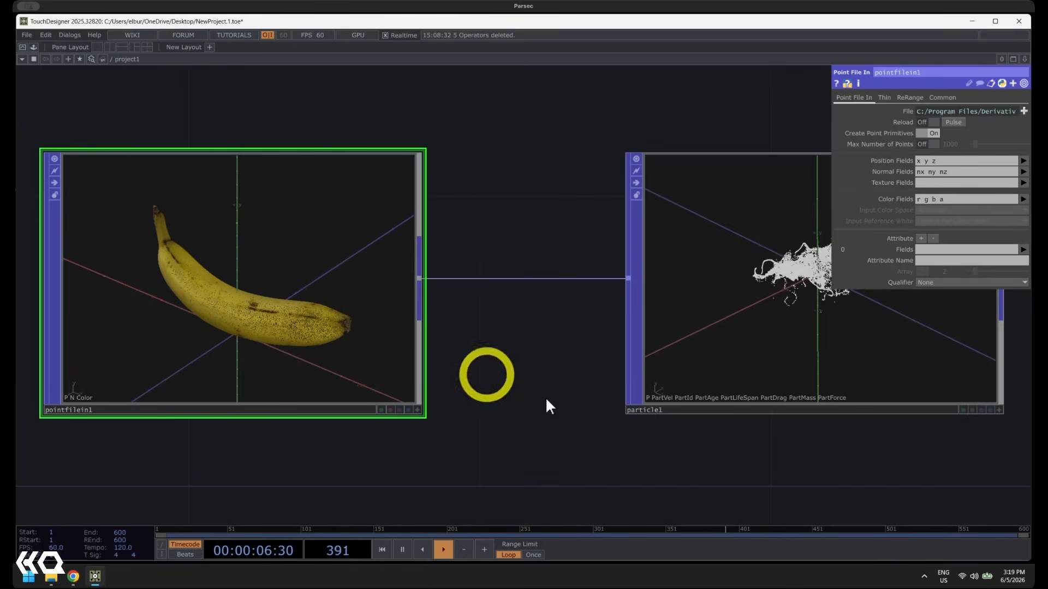
drag(549, 406, 229, 431)
click(550, 296)
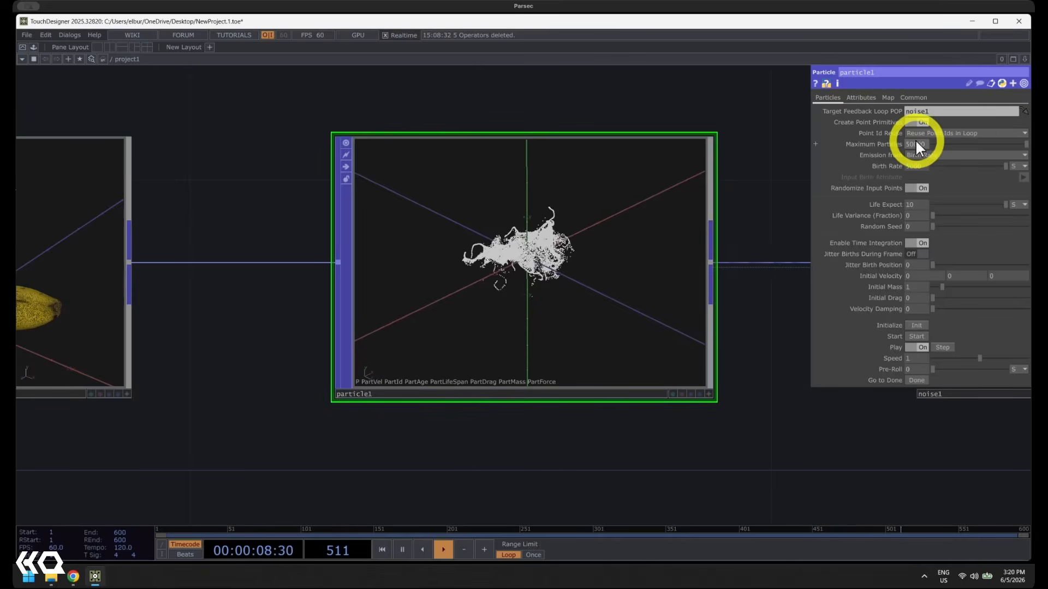
drag(843, 461, 391, 462)
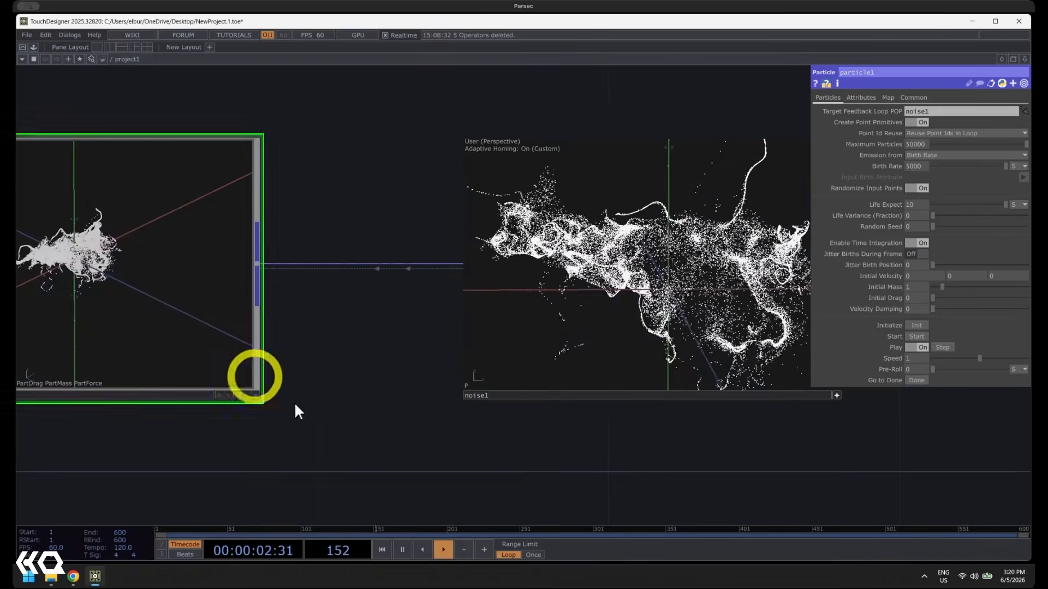
click(791, 382)
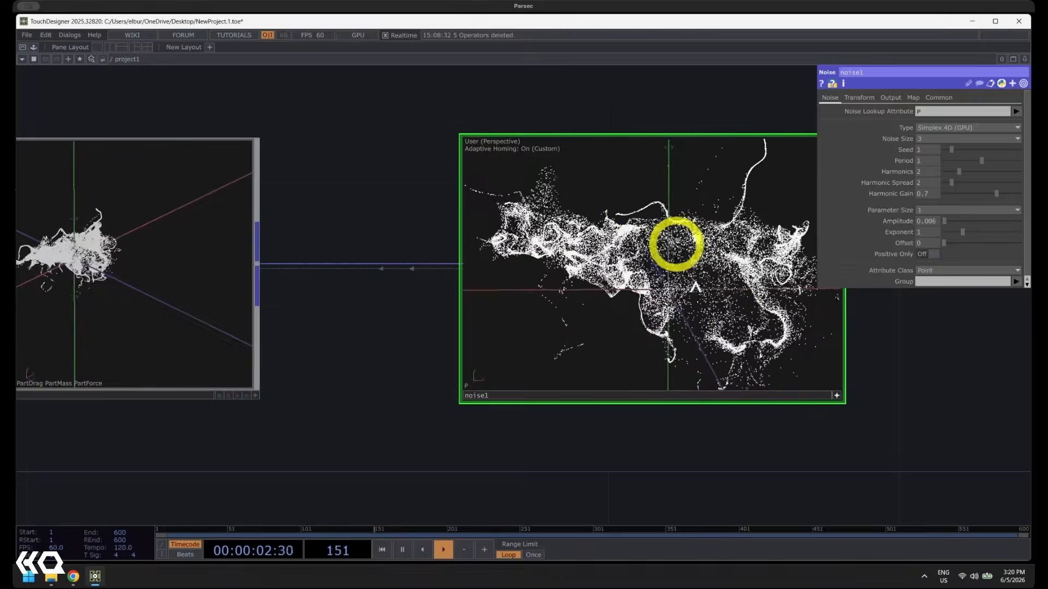
drag(903, 369, 235, 349)
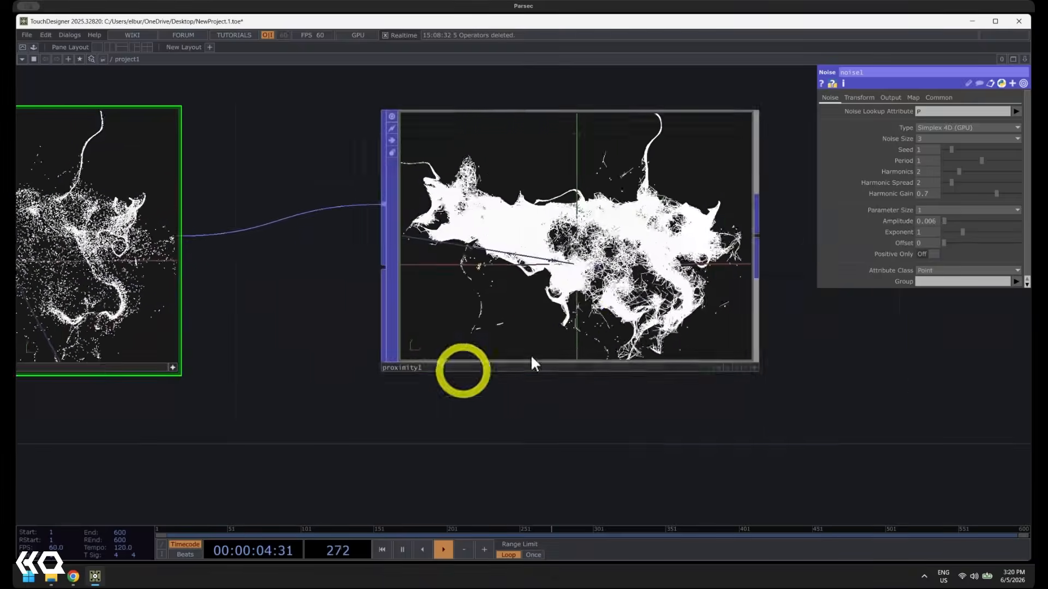
Set proximity1's Maximum Distance to 0.034 and Minimum Distance to 0, and inspect the resulting line mesh
scroll(629, 226, up, 3)
click(655, 240)
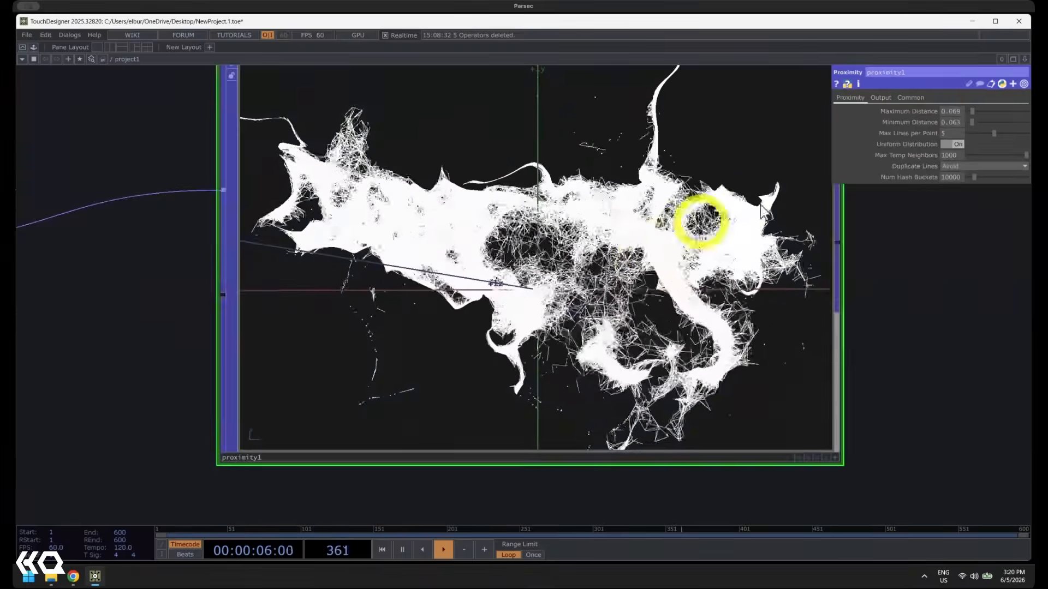
click(970, 111)
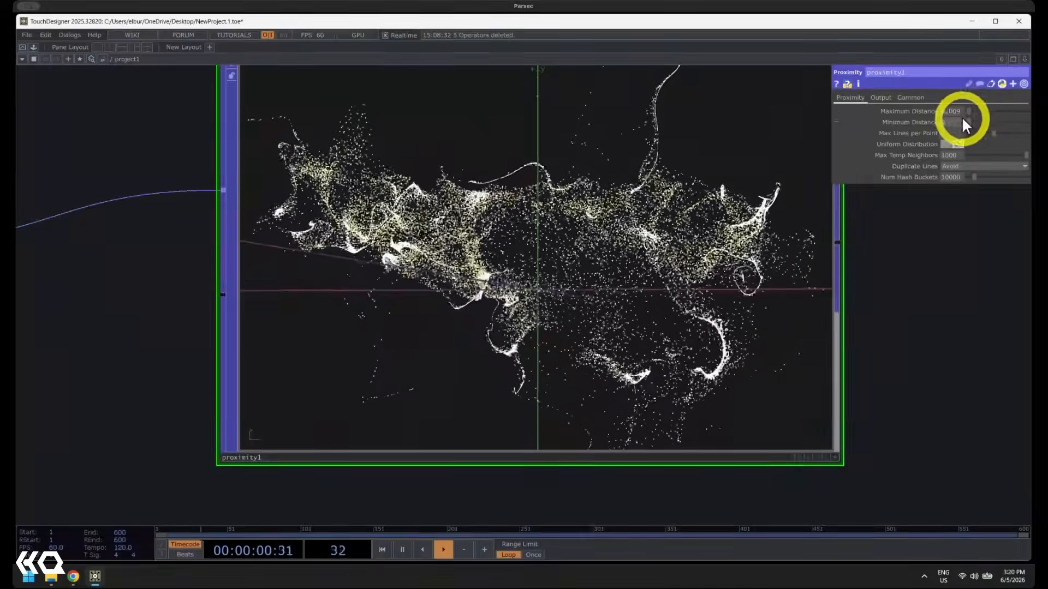
drag(967, 111, 969, 112)
middle_drag(587, 273, 578, 287)
scroll(578, 286, up, 2)
scroll(577, 287, down, 1)
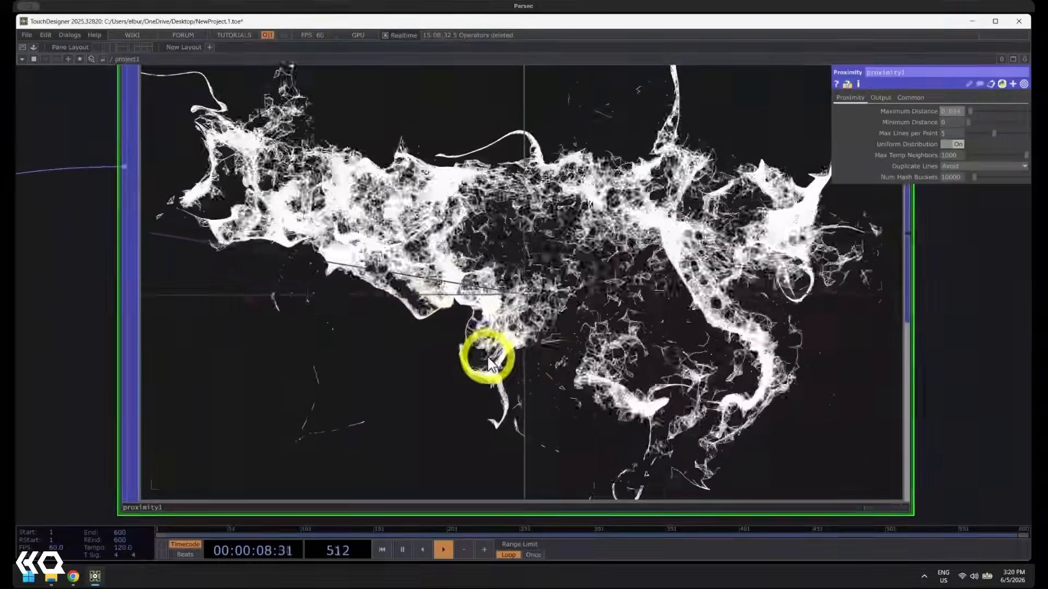
scroll(488, 382, down, 4)
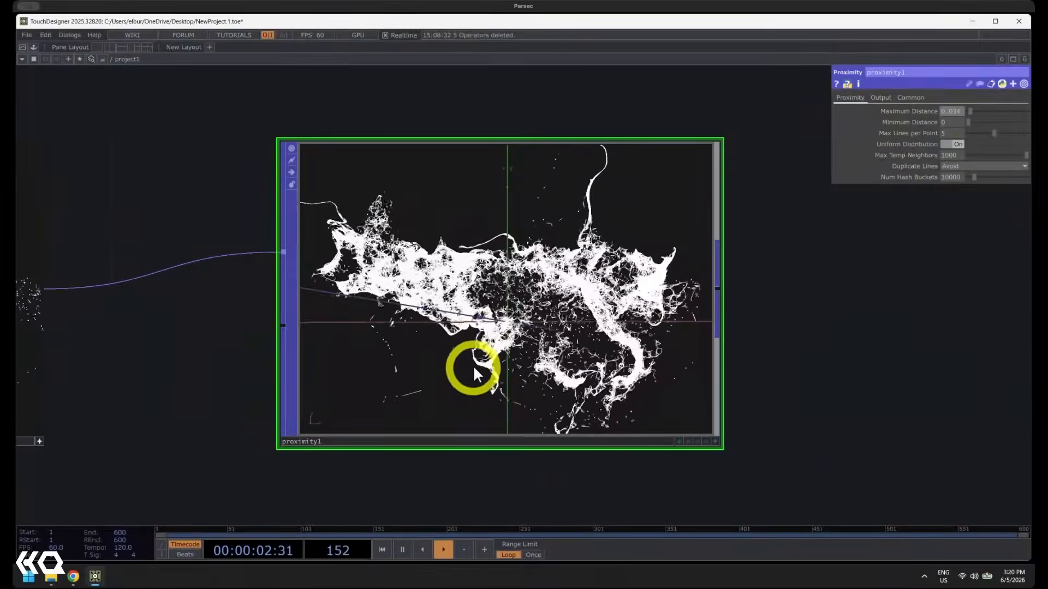
Raise particle1's Maximum Particles to 100000
drag(231, 375, 653, 355)
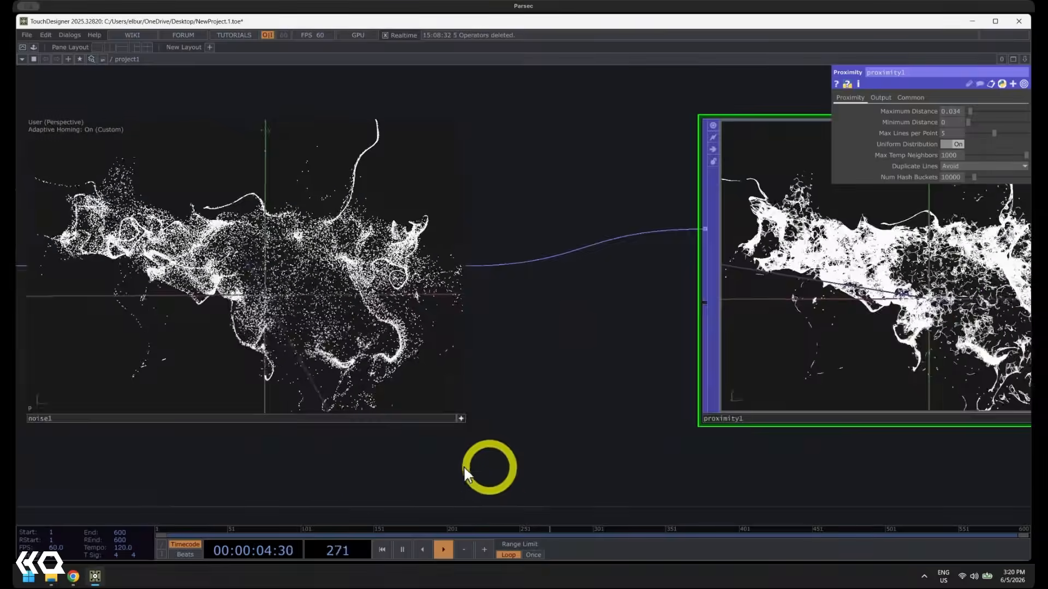
scroll(460, 467, down, 3)
drag(414, 475, 759, 437)
drag(295, 406, 576, 397)
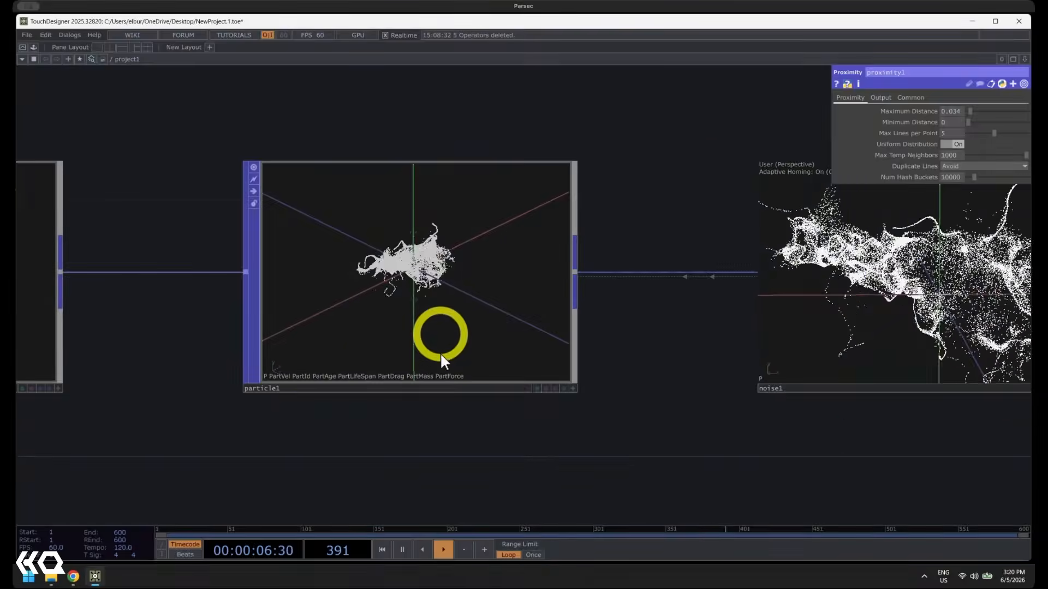
click(440, 355)
drag(356, 409, 134, 385)
drag(703, 422, 278, 443)
drag(715, 424, 577, 423)
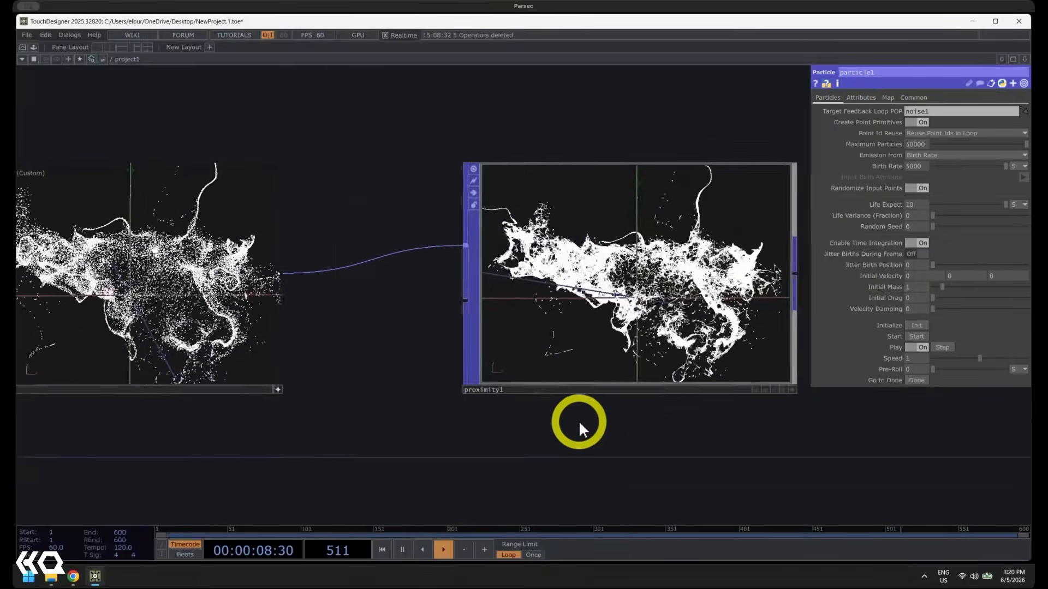
drag(417, 349, 522, 352)
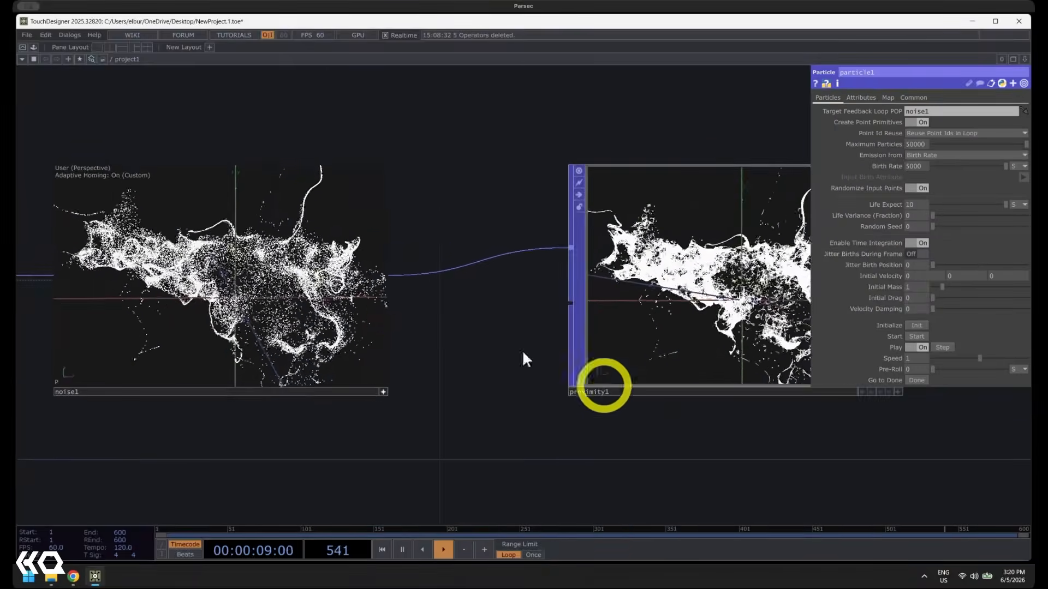
click(910, 144)
text(100000)
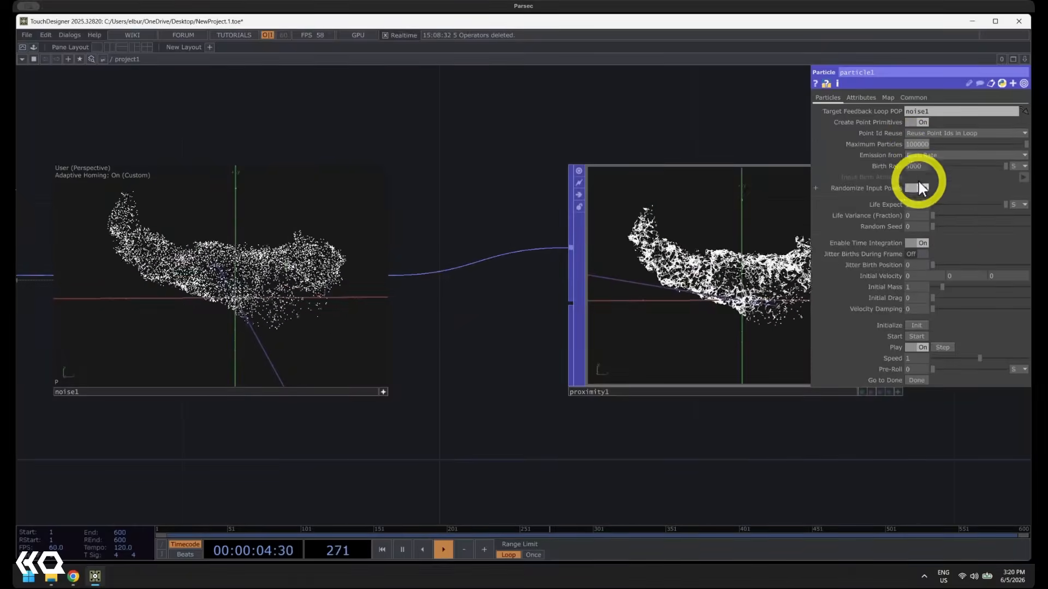
Raise particle1's Birth Rate to 10000 particles per second
click(909, 165)
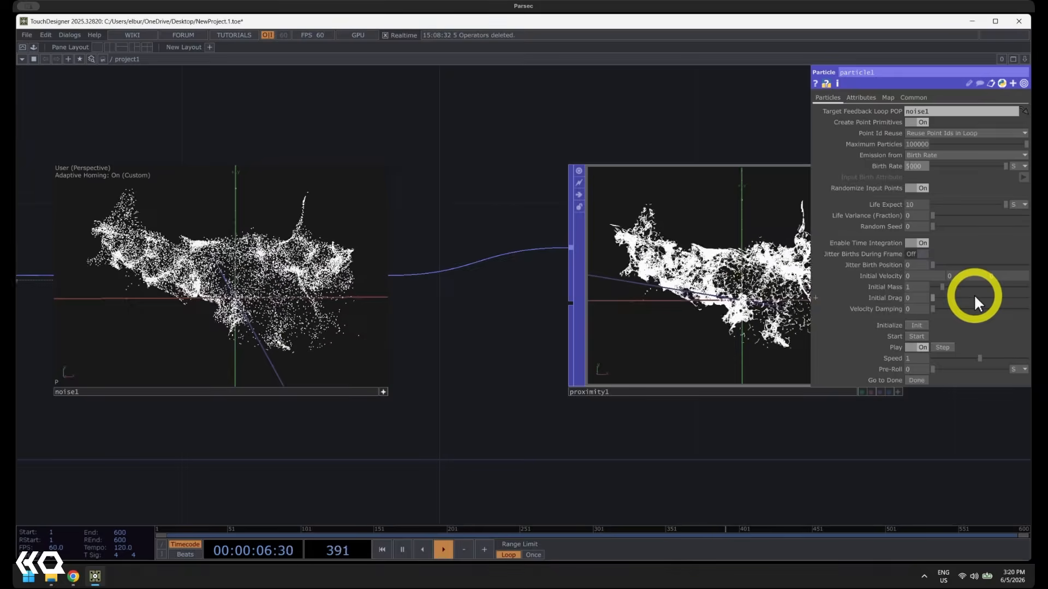
key(BackSpace)
text(10)
key(Return)
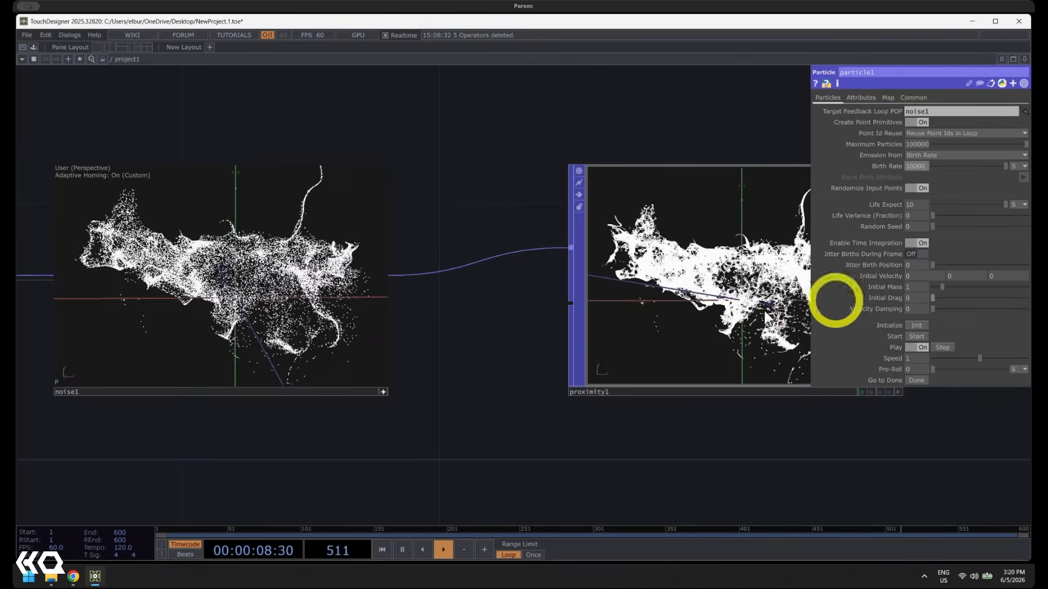
Check particle1's operator info for its point count, and examine the denser proximity1 lines up close
drag(96, 481, 488, 437)
drag(297, 410, 509, 420)
middle_drag(427, 332, 337, 66)
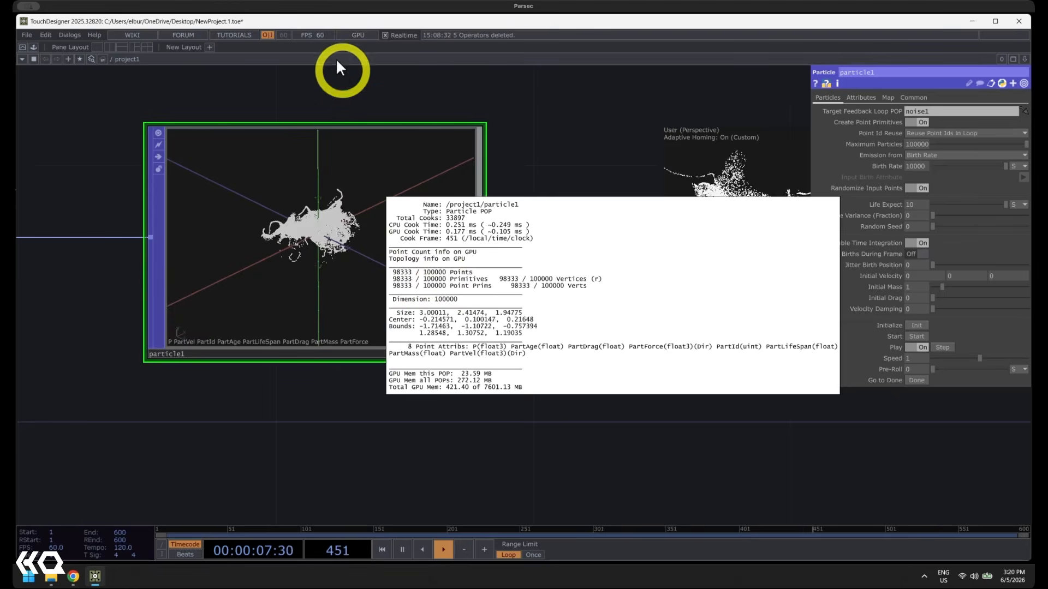
click(357, 436)
drag(682, 443, 425, 447)
drag(737, 423, 331, 434)
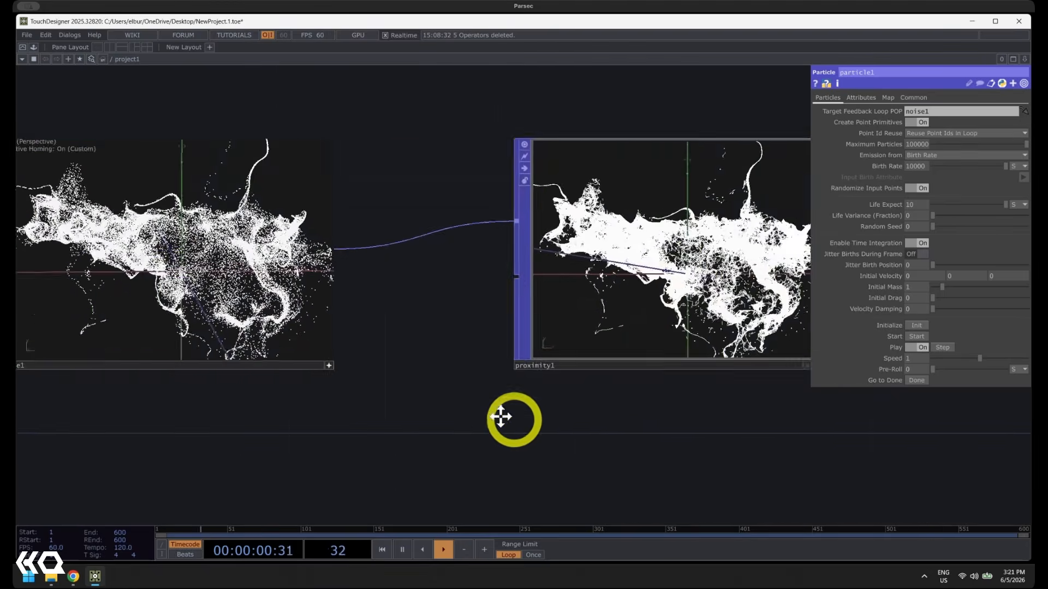
drag(514, 418, 370, 416)
scroll(664, 211, up, 4)
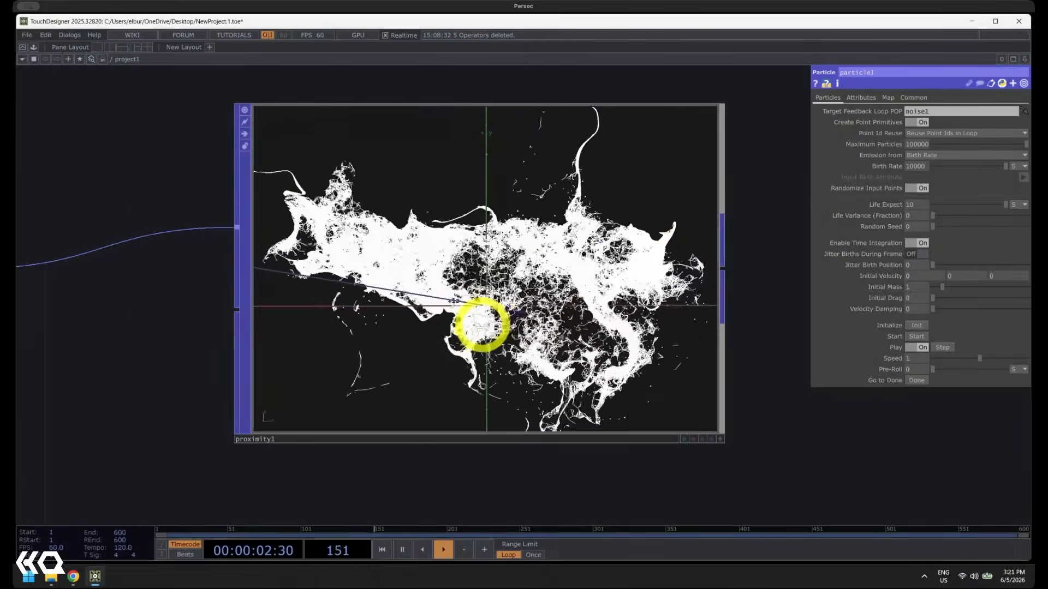
Raise particle1's Birth Rate to 100000 particles per second, keeping Maximum Particles at 100000
scroll(484, 316, down, 2)
drag(327, 460, 576, 457)
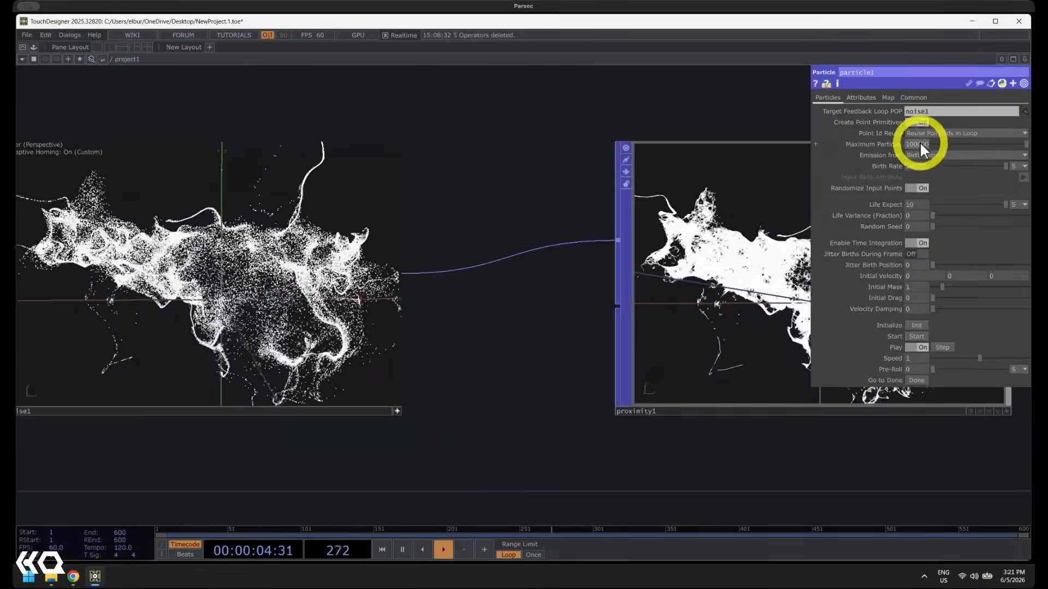
click(922, 144)
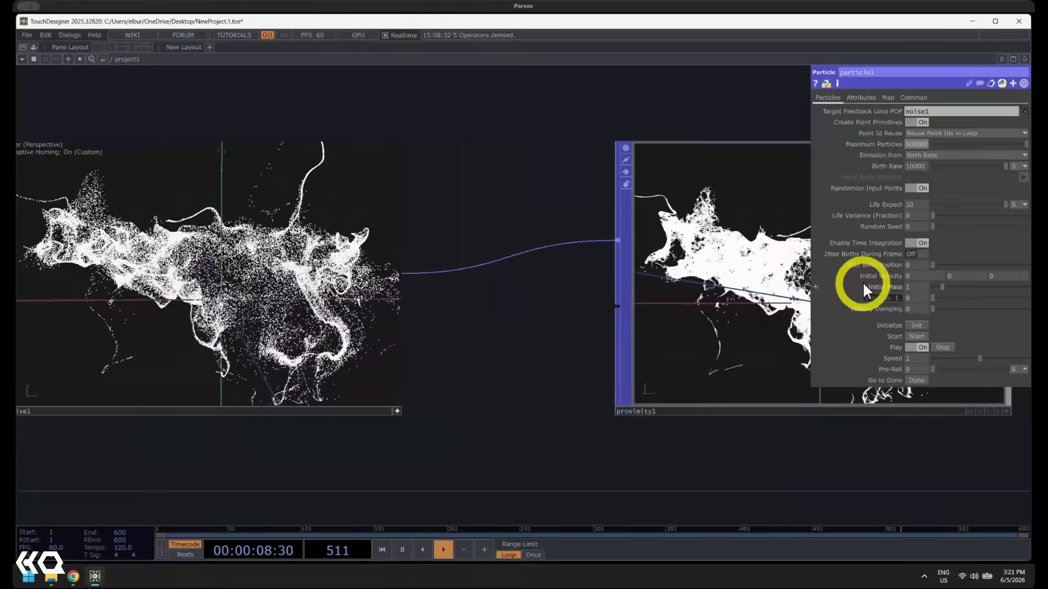
click(925, 165)
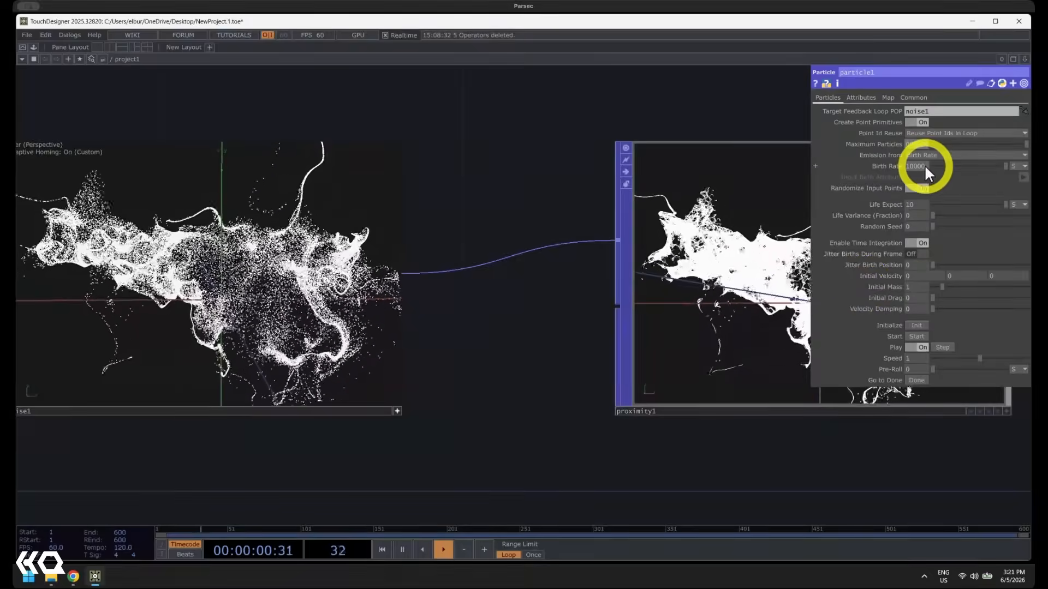
key(Return)
text(0)
key(Return)
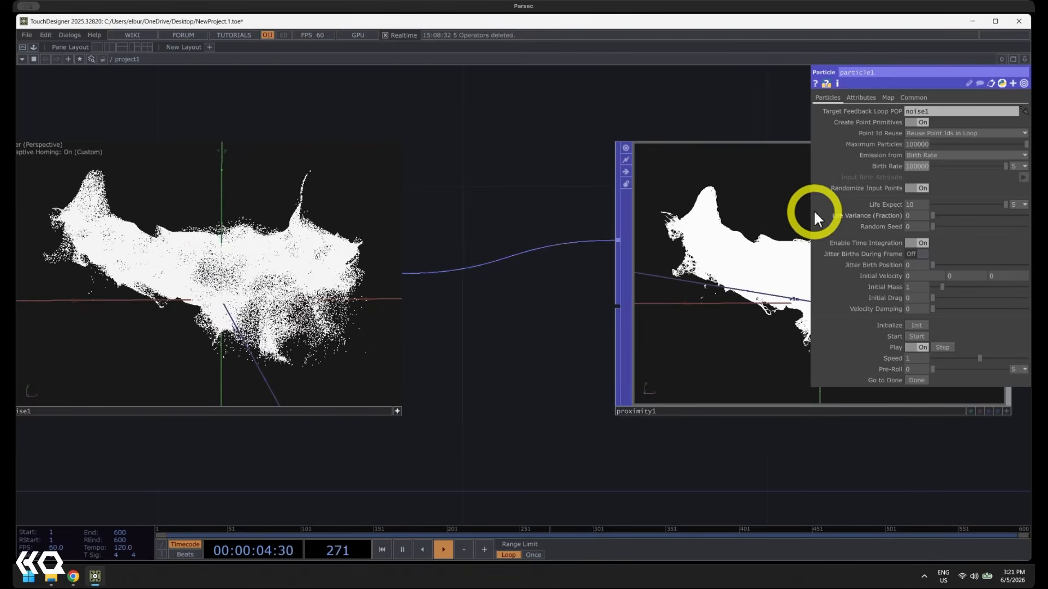
Examine how the denser particle emission evolves through particle1, noise1 and proximity1 over several timeline loops
drag(810, 212, 884, 220)
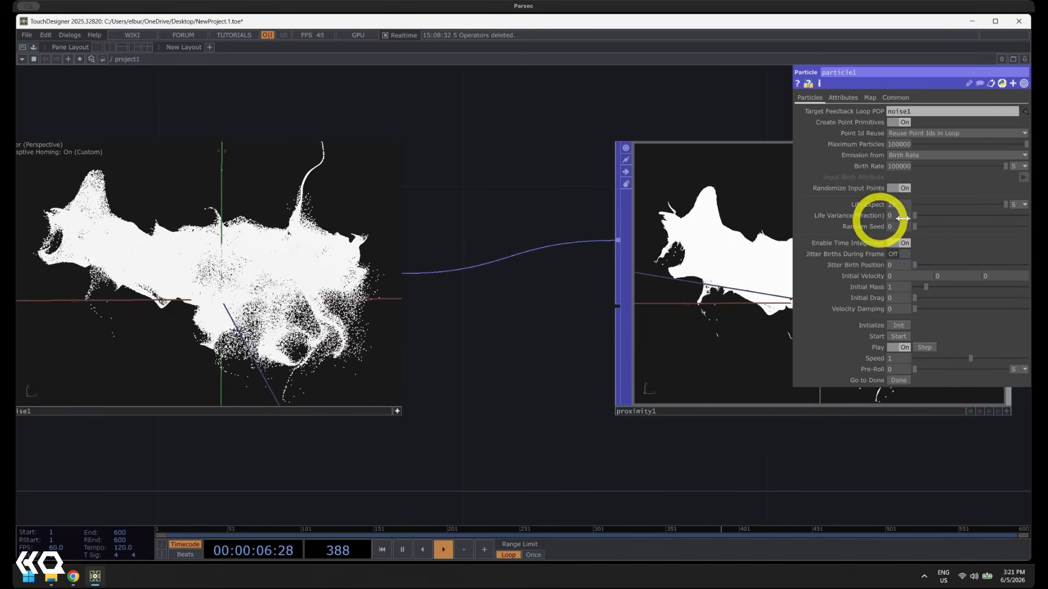
drag(526, 461, 852, 455)
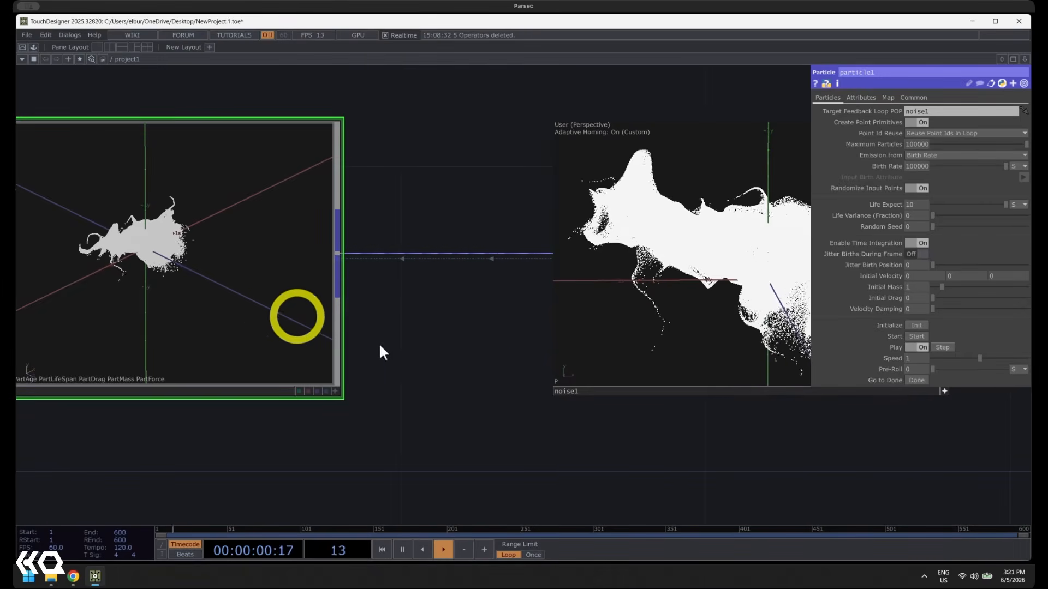
drag(446, 419, 218, 391)
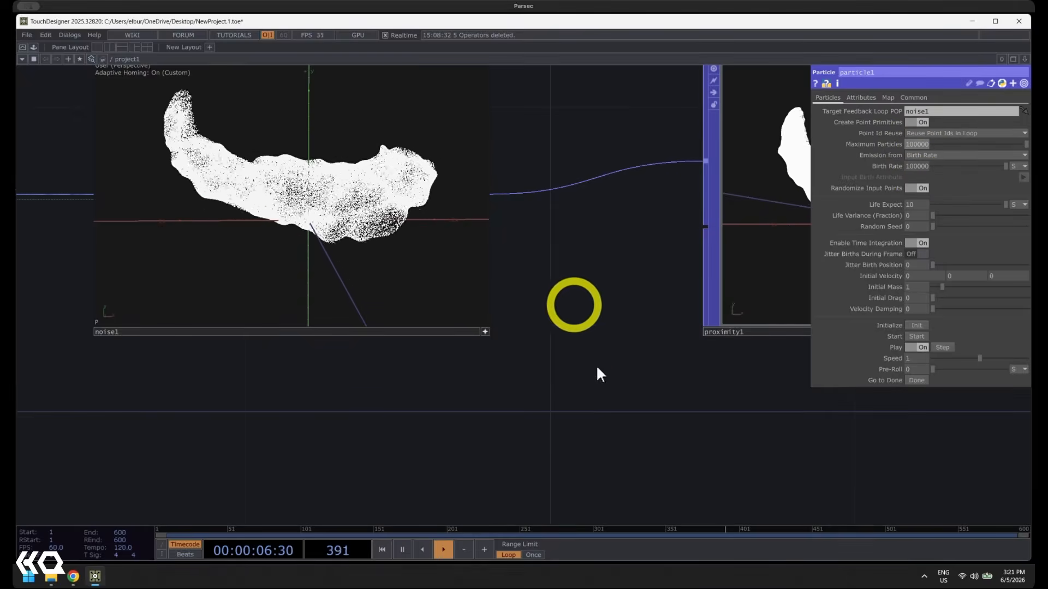
drag(596, 365, 435, 439)
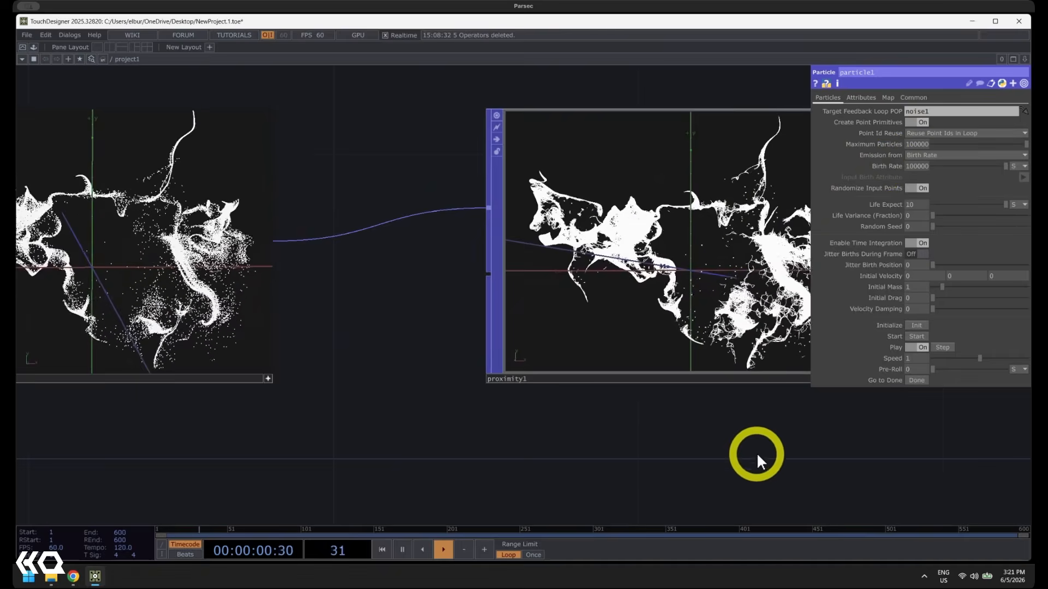
drag(756, 453, 663, 453)
scroll(600, 464, down, 1)
scroll(586, 466, down, 5)
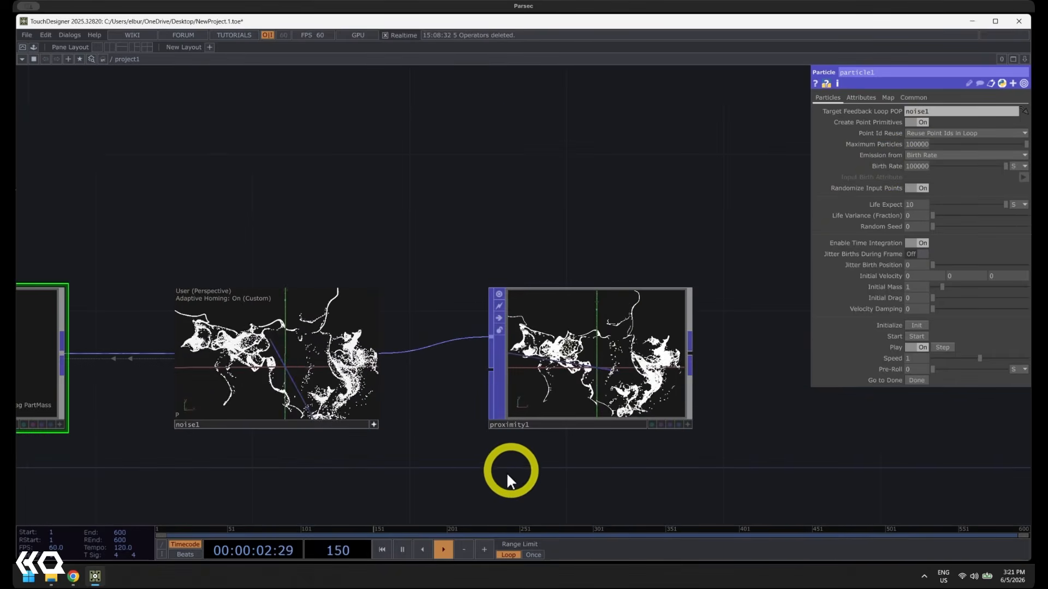
drag(374, 481, 596, 437)
scroll(532, 444, down, 2)
scroll(461, 457, down, 2)
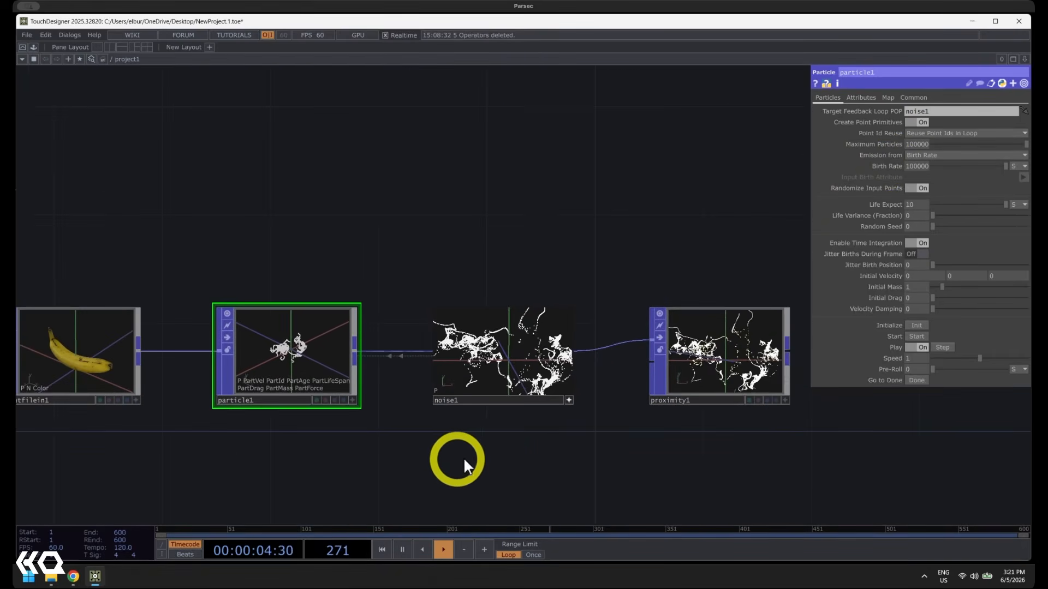
mouse_move(463, 457)
mouse_down()
mouse_move(542, 459)
mouse_move(473, 454)
mouse_up()
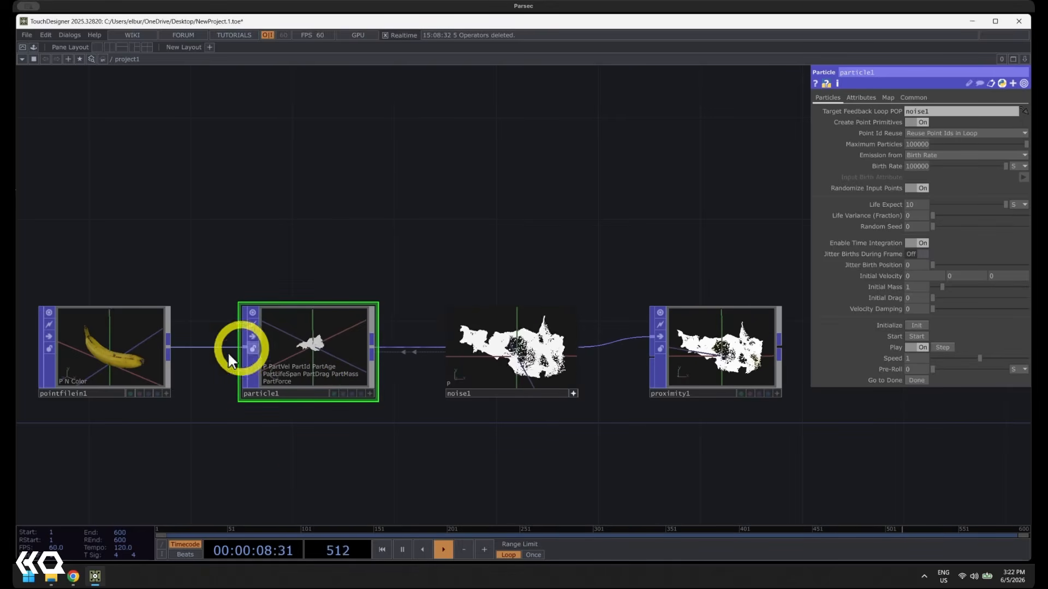
Add a POP to DAT above noise1 in the network and assign noise1 as its source POP
click(111, 346)
click(323, 323)
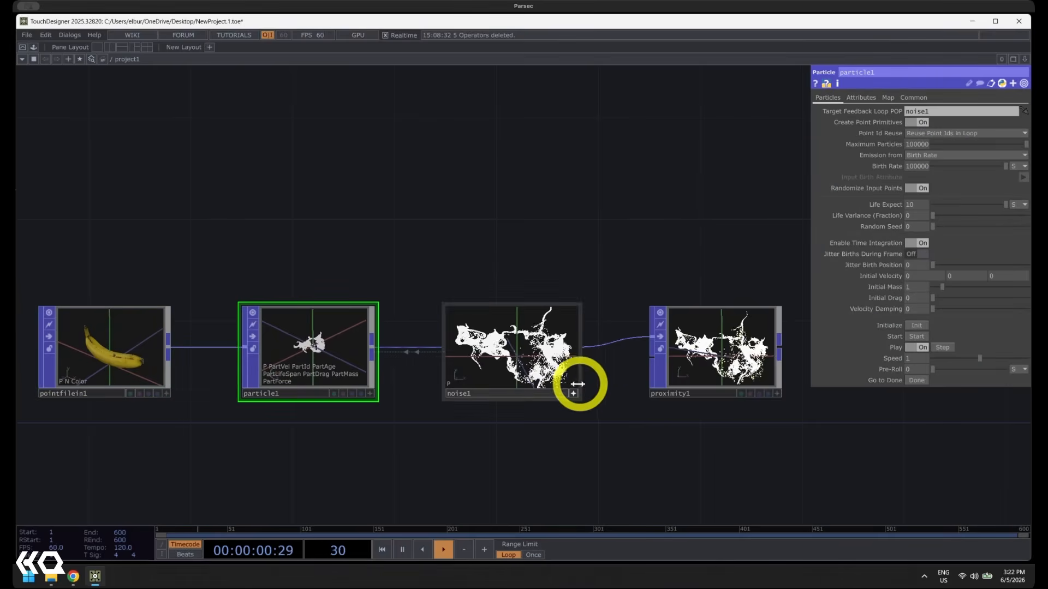
click(531, 363)
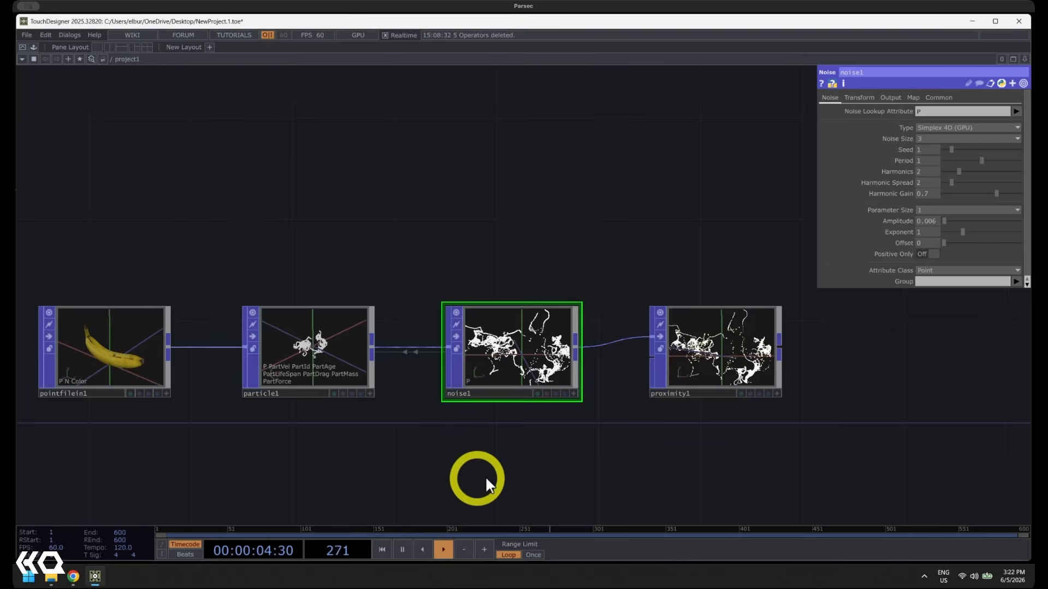
key(Tab)
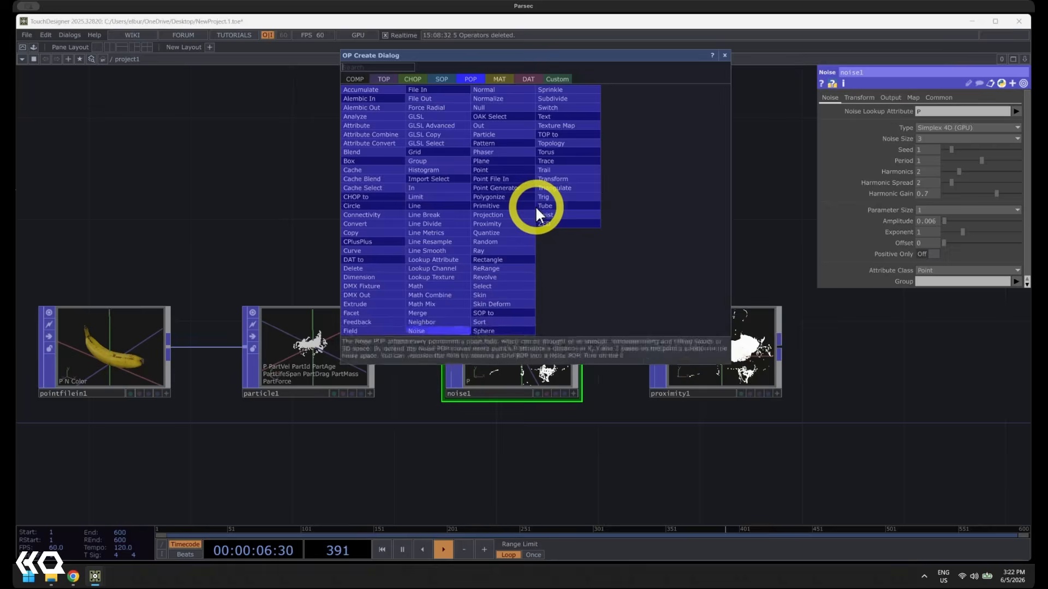
click(525, 78)
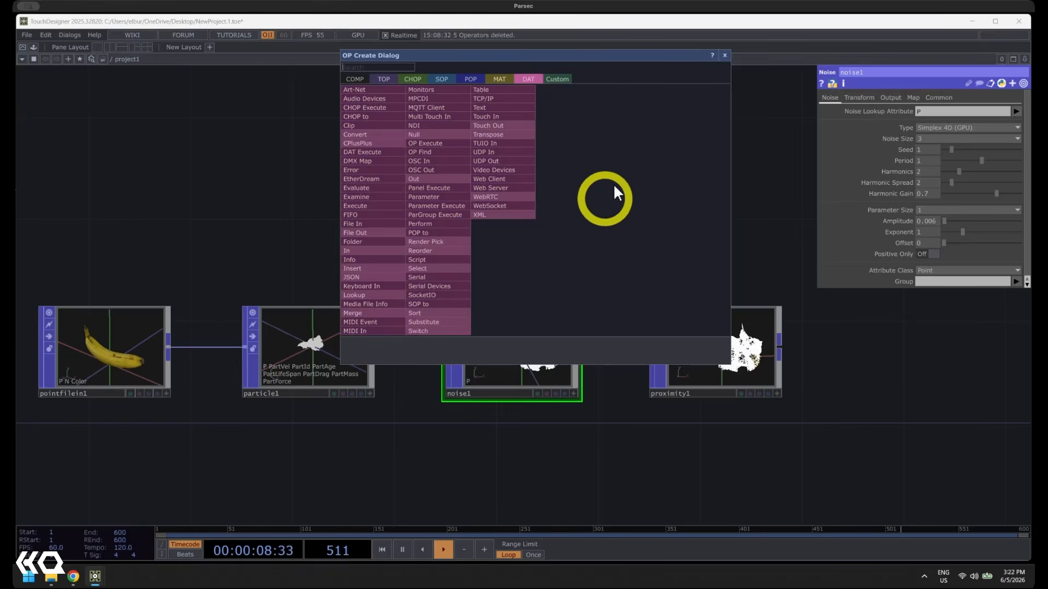
text(pop)
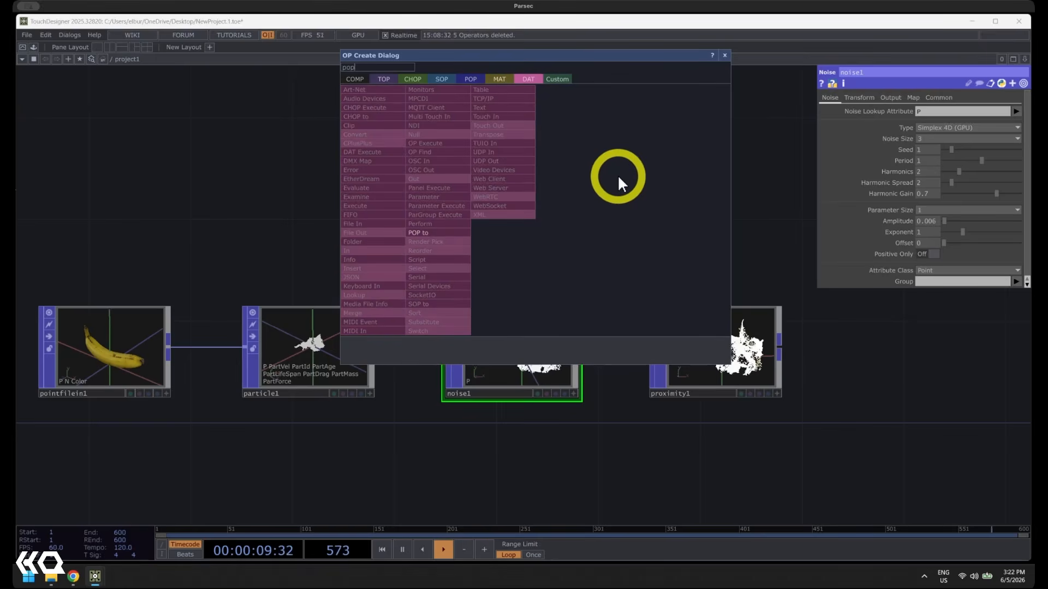
click(440, 233)
click(518, 240)
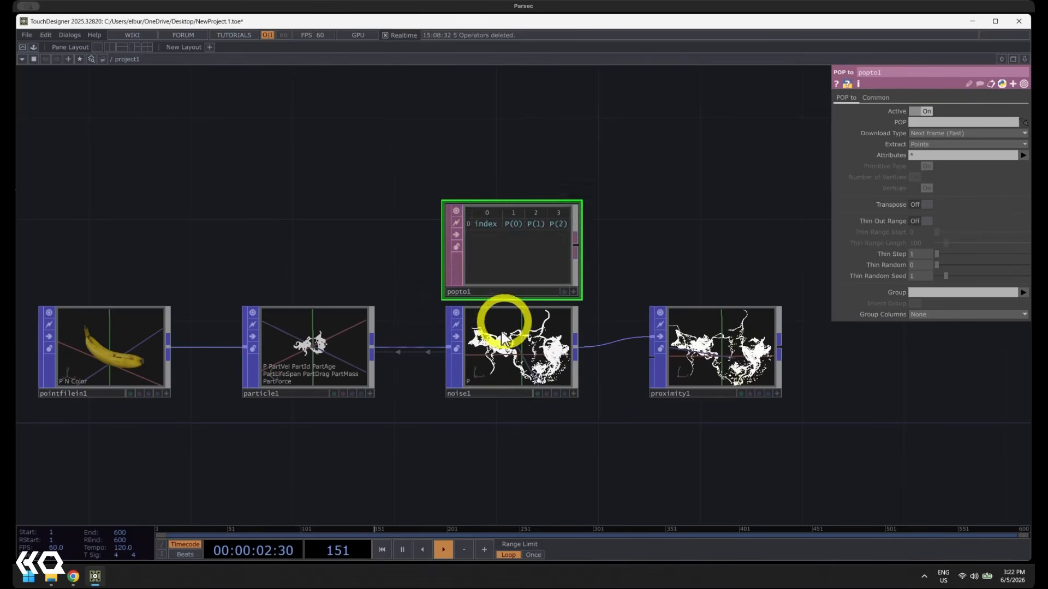
drag(503, 317, 533, 225)
Examine the POP to DAT's point table, including the P, PartAge, PartId, PartLifeSpan and PartVel columns
scroll(546, 224, up, 5)
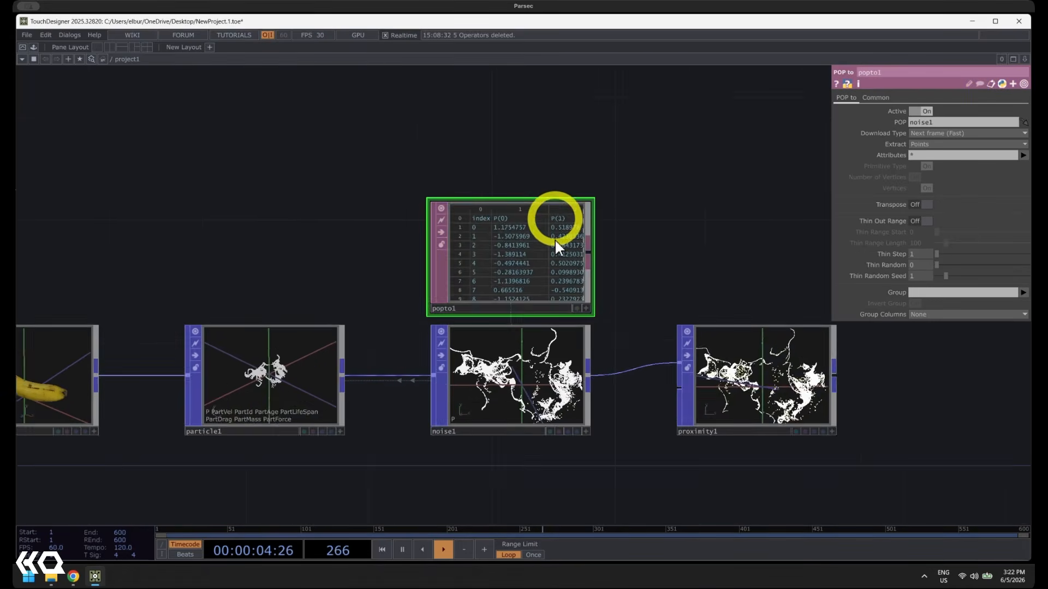
middle_drag(456, 145, 525, 172)
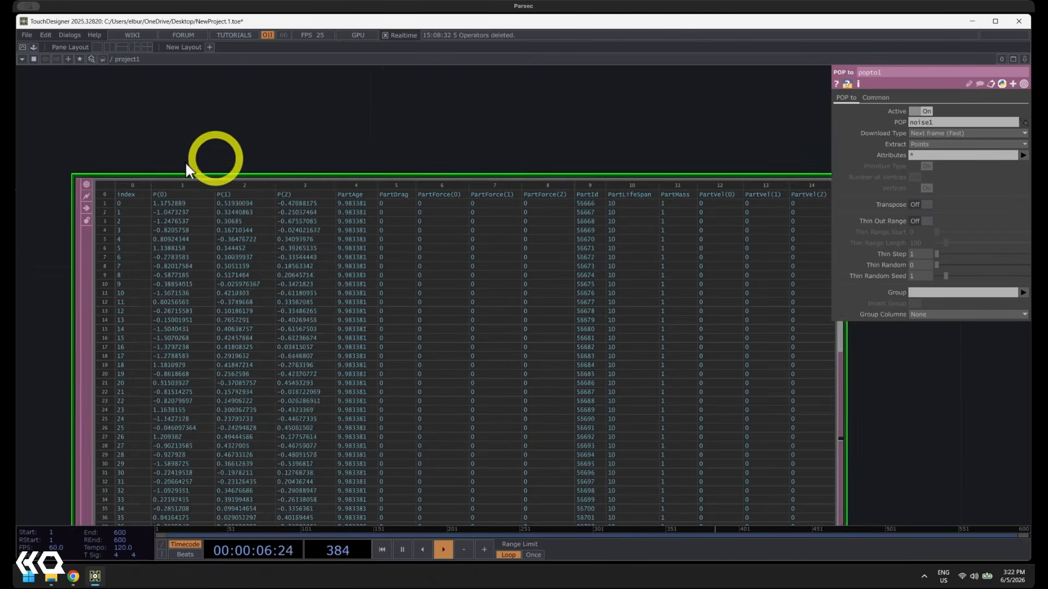
drag(563, 151, 454, 147)
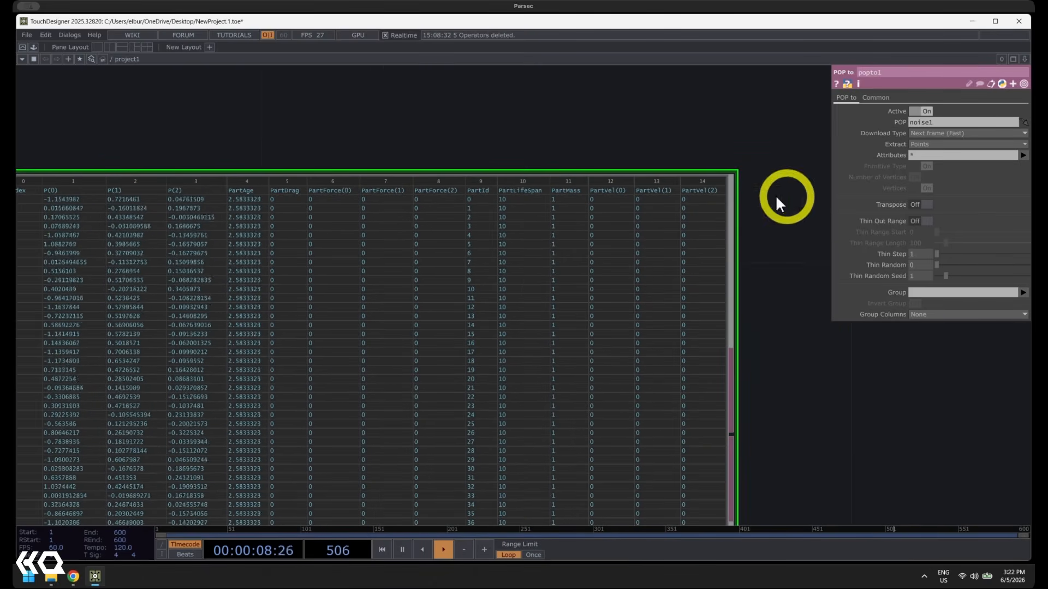
scroll(434, 152, down, 8)
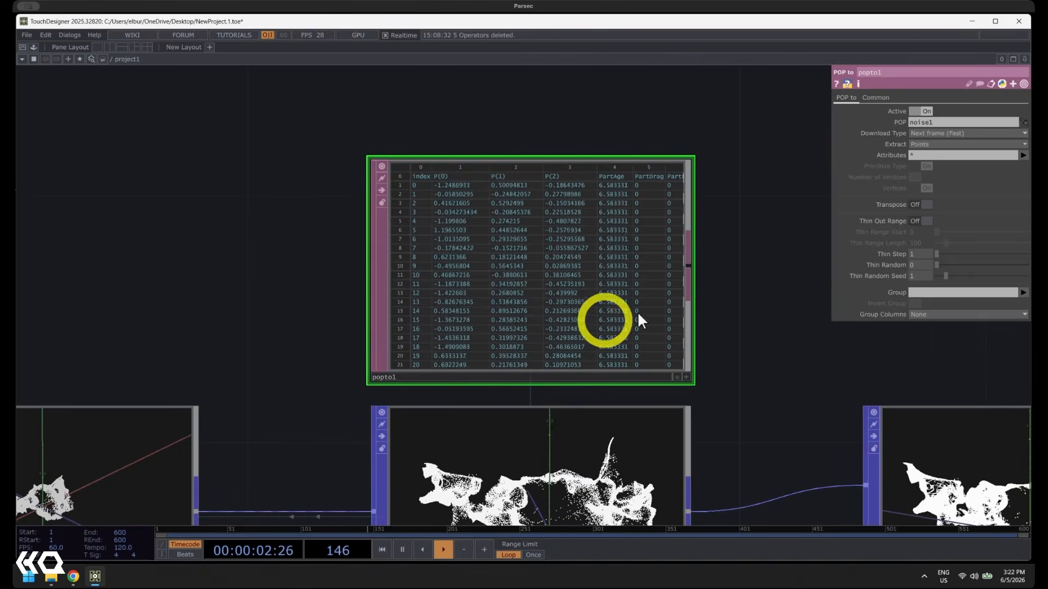
middle_drag(665, 314, 756, 321)
drag(755, 321, 689, 233)
scroll(690, 233, down, 2)
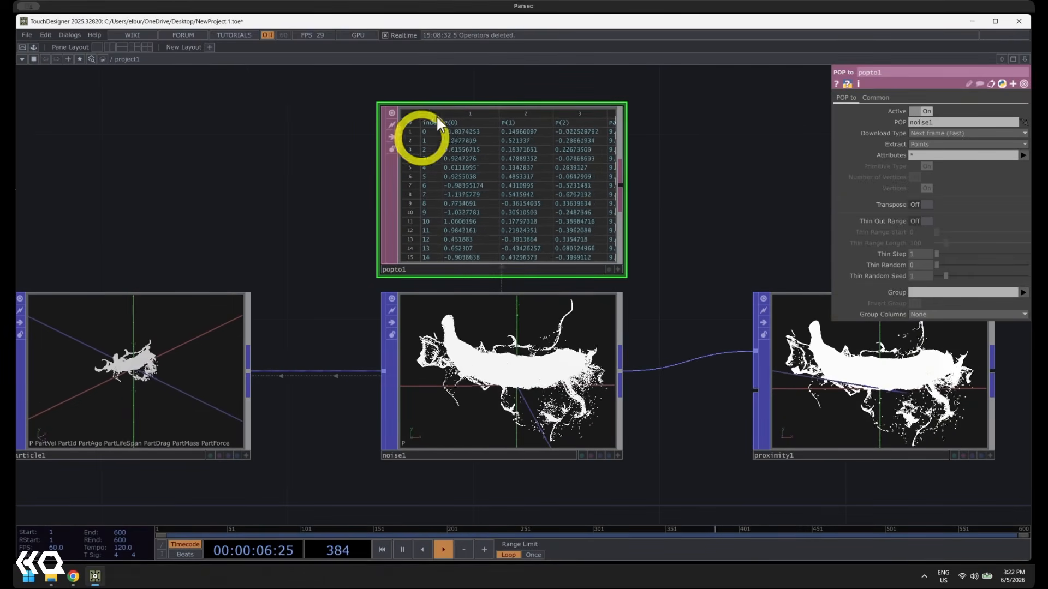
scroll(535, 176, up, 3)
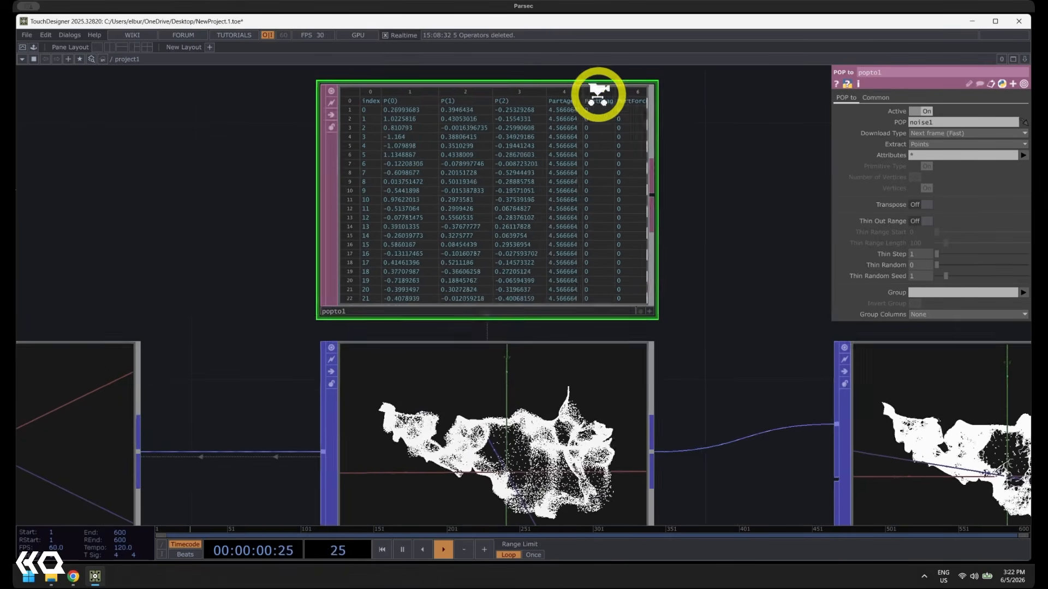
scroll(598, 93, up, 2)
scroll(452, 147, down, 3)
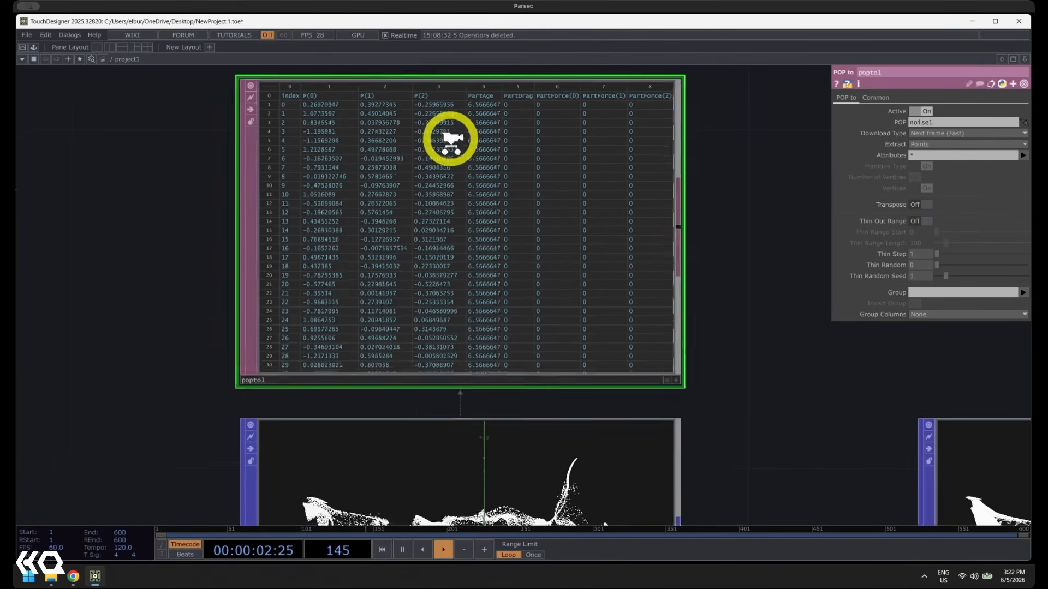
scroll(451, 151, down, 2)
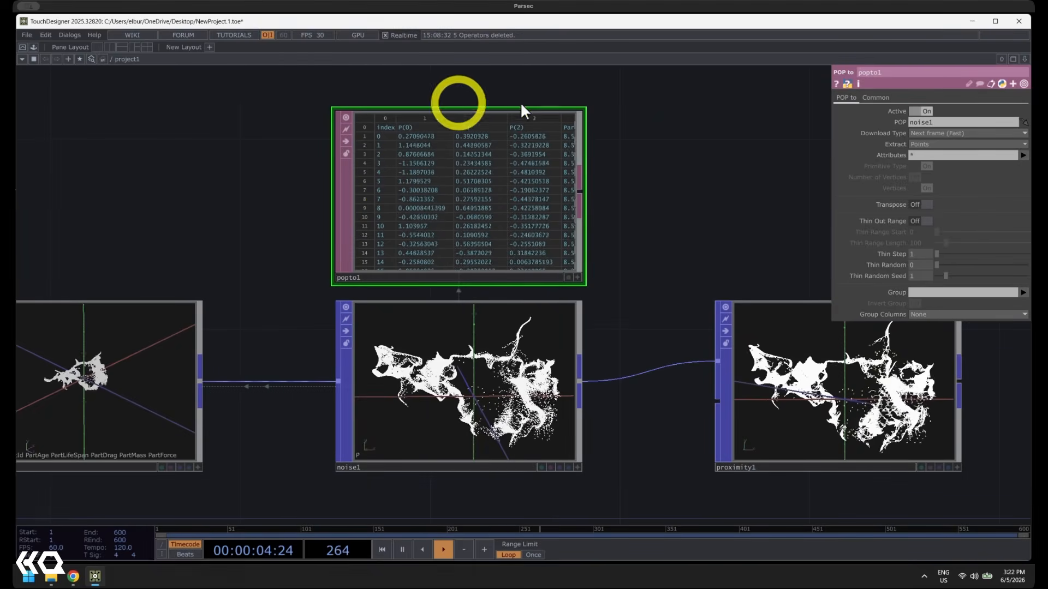
scroll(689, 249, down, 3)
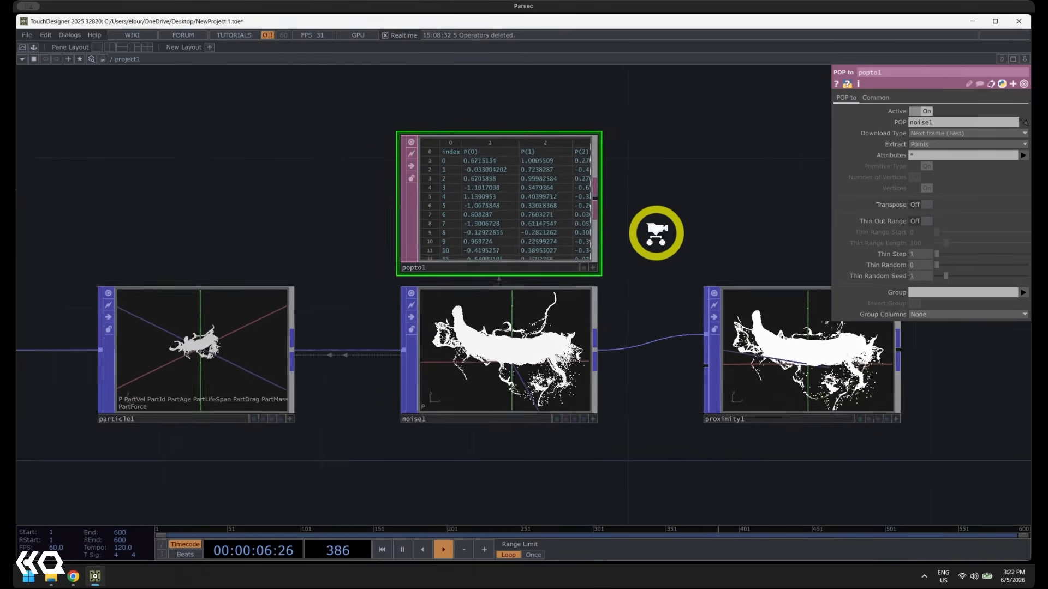
scroll(704, 252, down, 2)
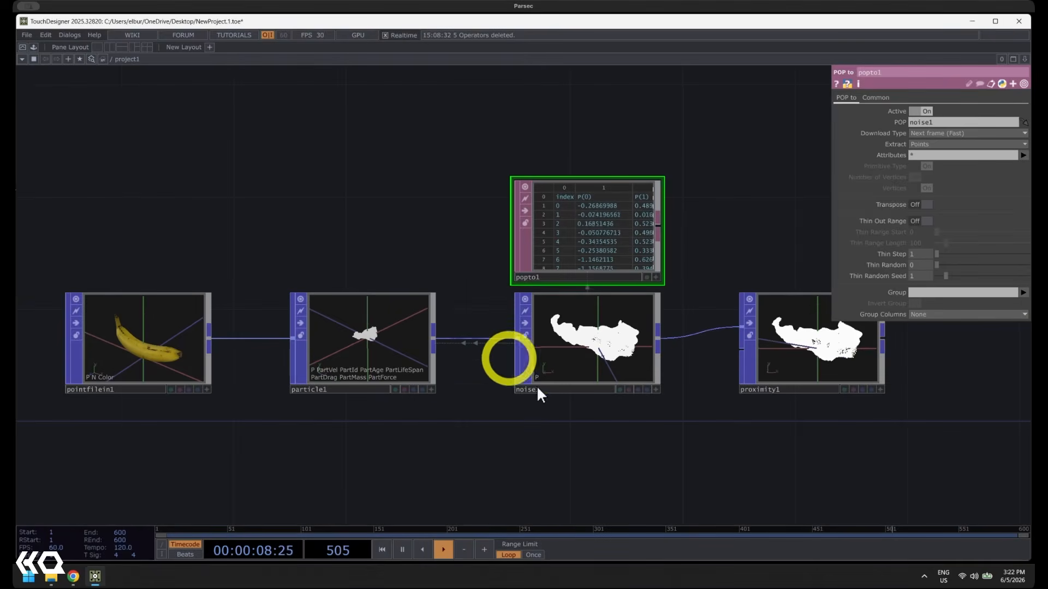